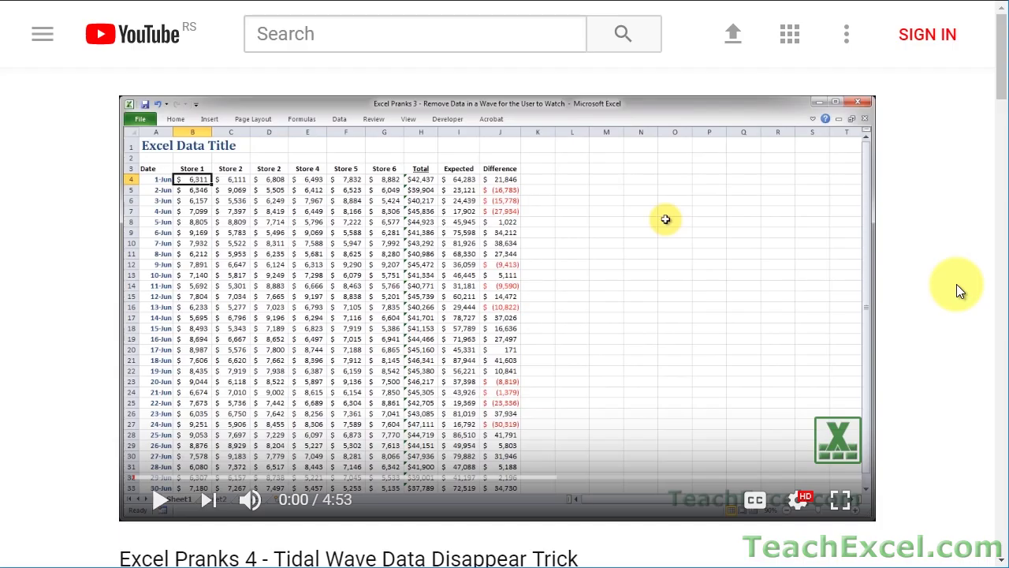
# - Open the Excel file link in the video's description and subscribe to the TeachExcel channel
pyautogui.scroll(-5, 956, 290)
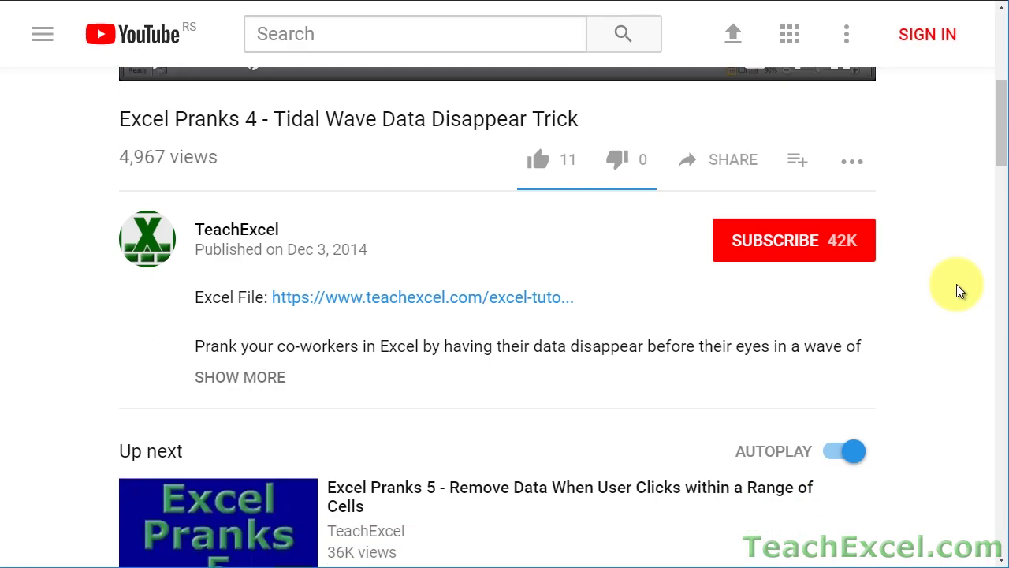
pyautogui.click(360, 300)
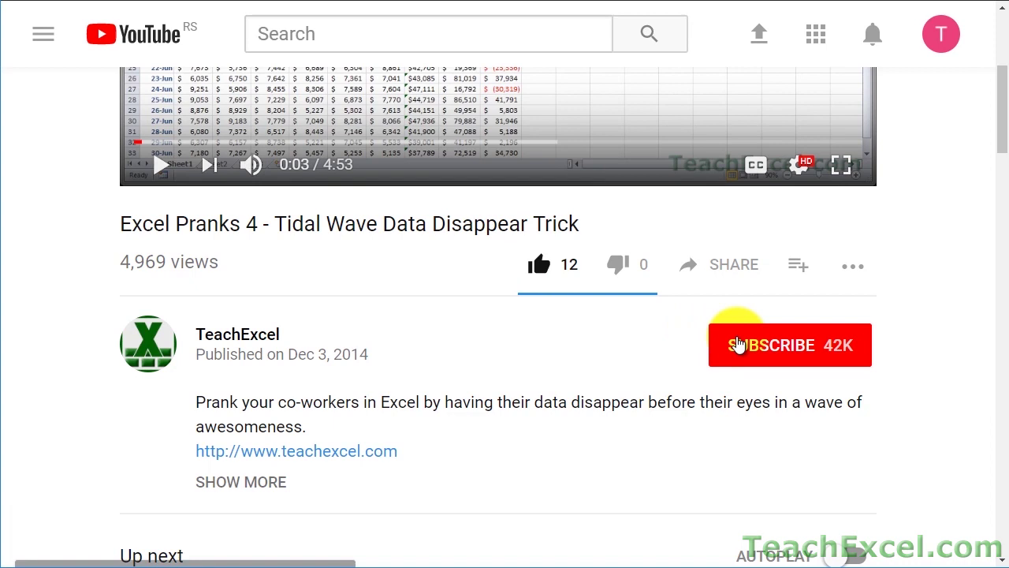
pyautogui.click(737, 345)
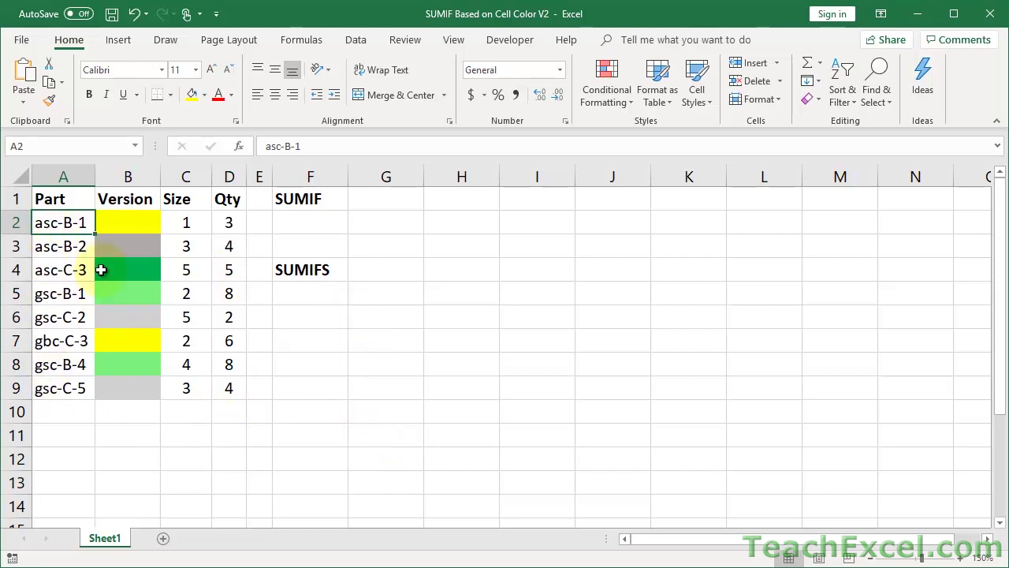
# - Insert a blank column between Version and Size and clear all the formatting it inherited
pyautogui.moveTo(117, 231); pyautogui.dragTo(122, 385)
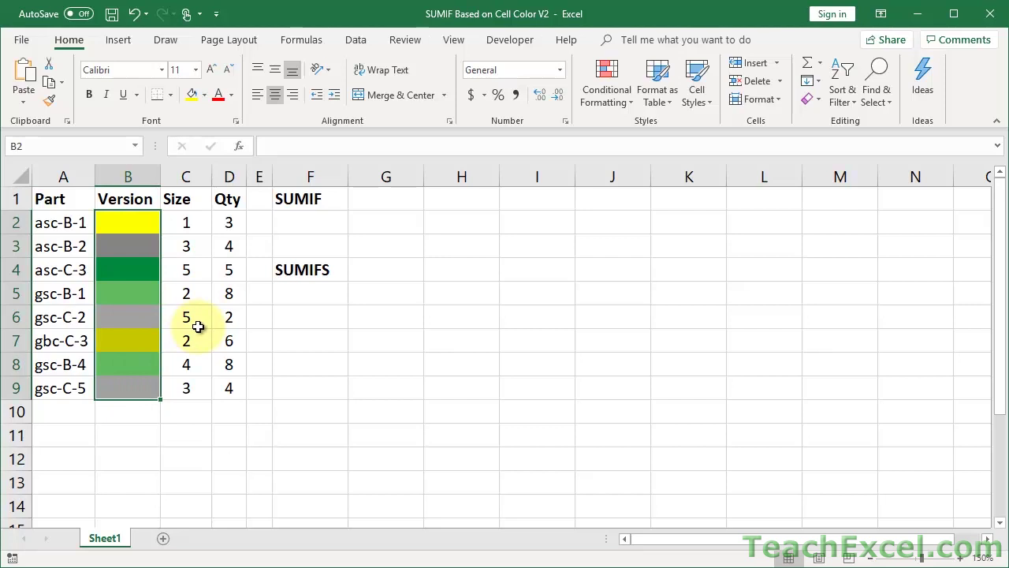
pyautogui.rightClick(188, 171)
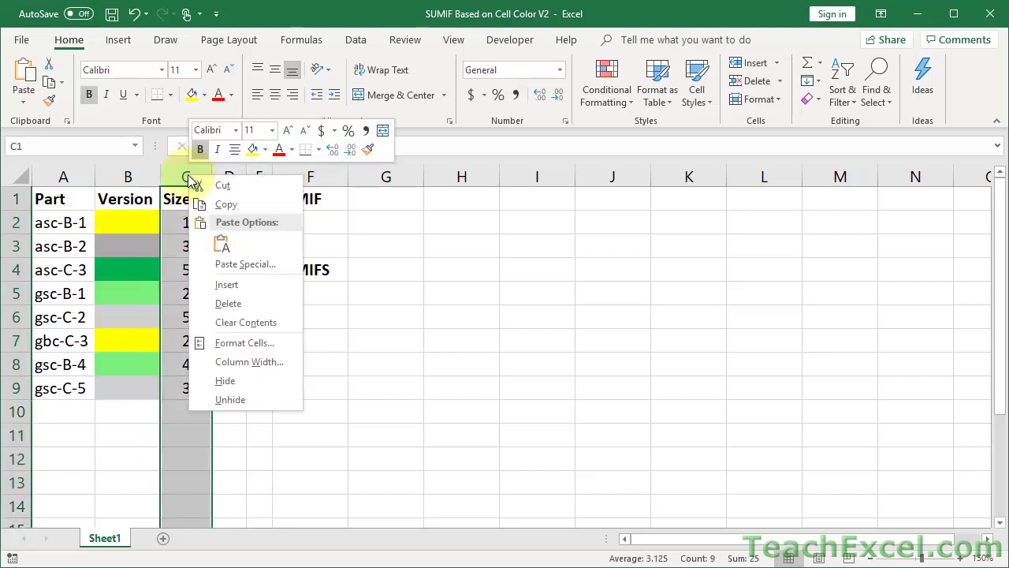
pyautogui.click(242, 283)
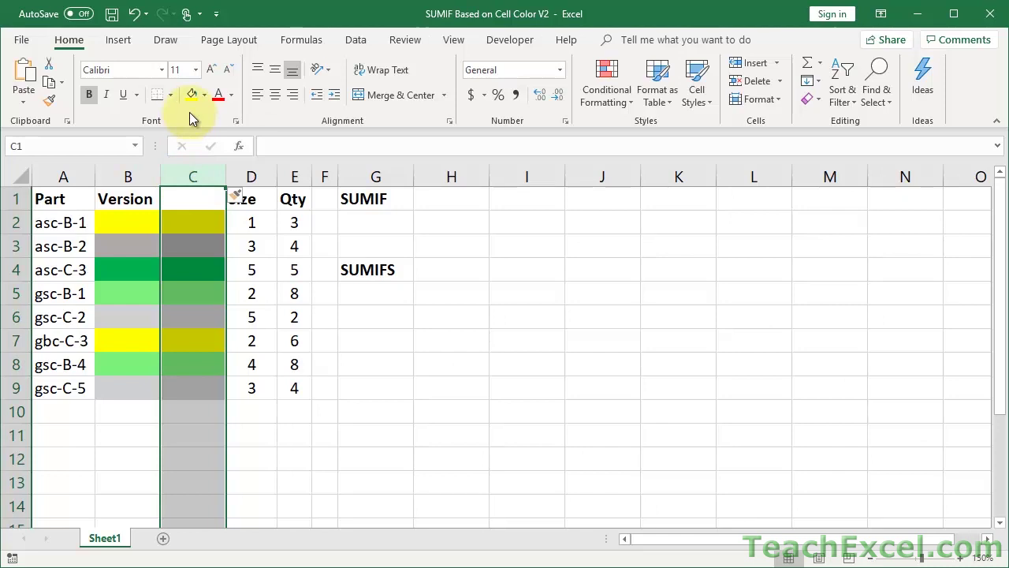
pyautogui.click(816, 98)
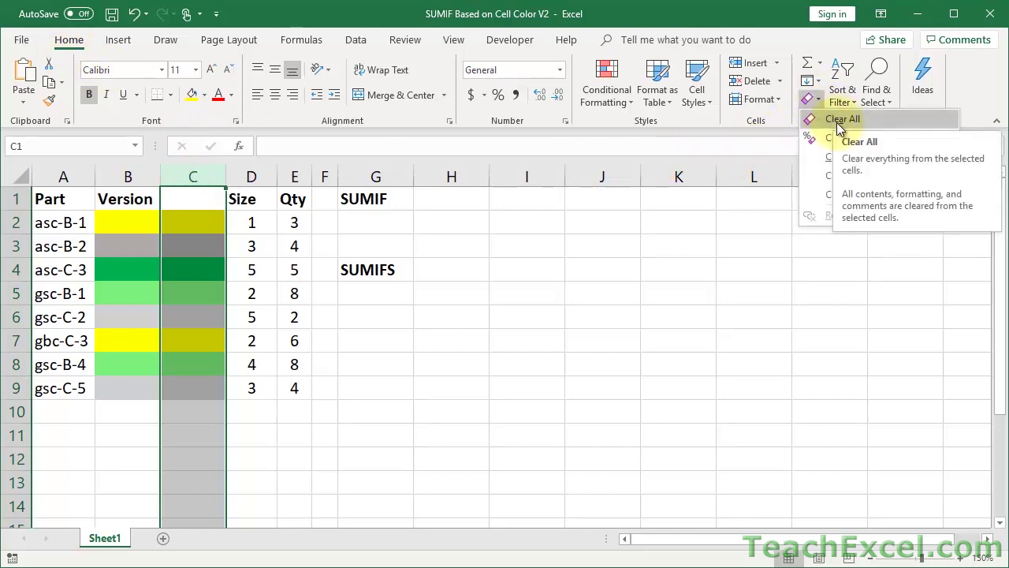
pyautogui.click(837, 120)
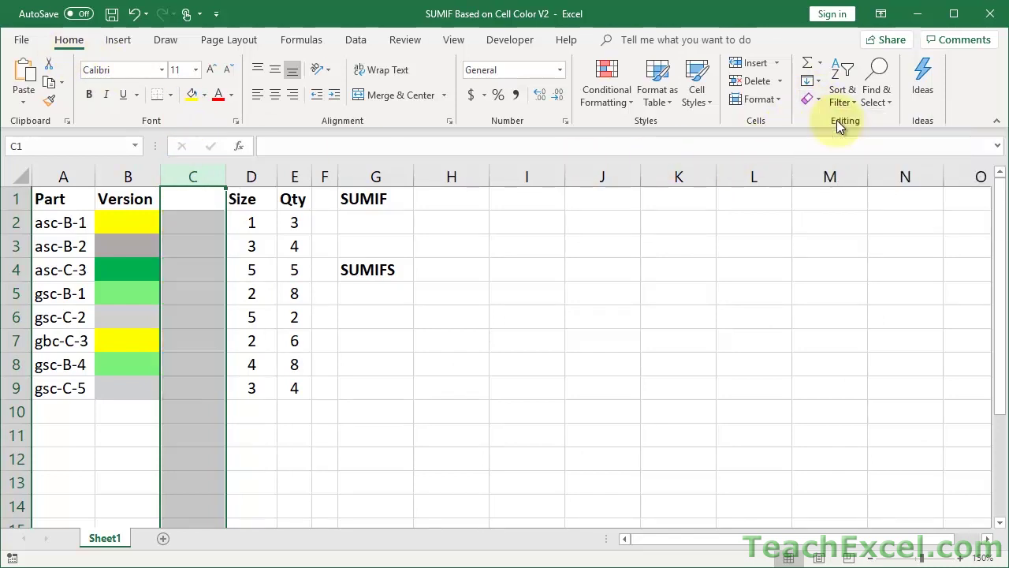
# - Run the ListColors macro on the colored cells B2:B9 and widen column C to fit the full color numbers
pyautogui.click(194, 226)
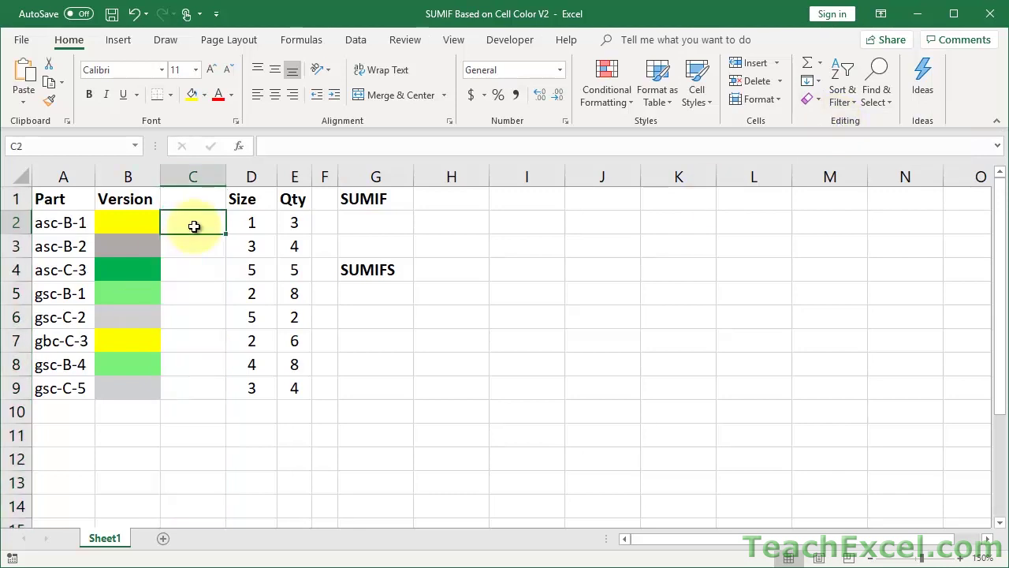
pyautogui.click(140, 219)
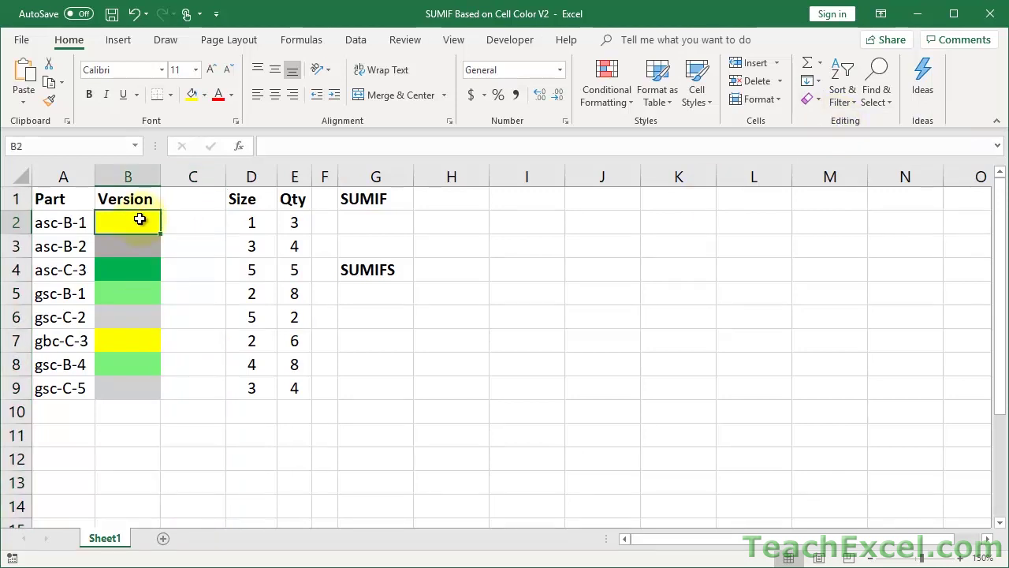
pyautogui.moveTo(140, 220); pyautogui.dragTo(119, 387)
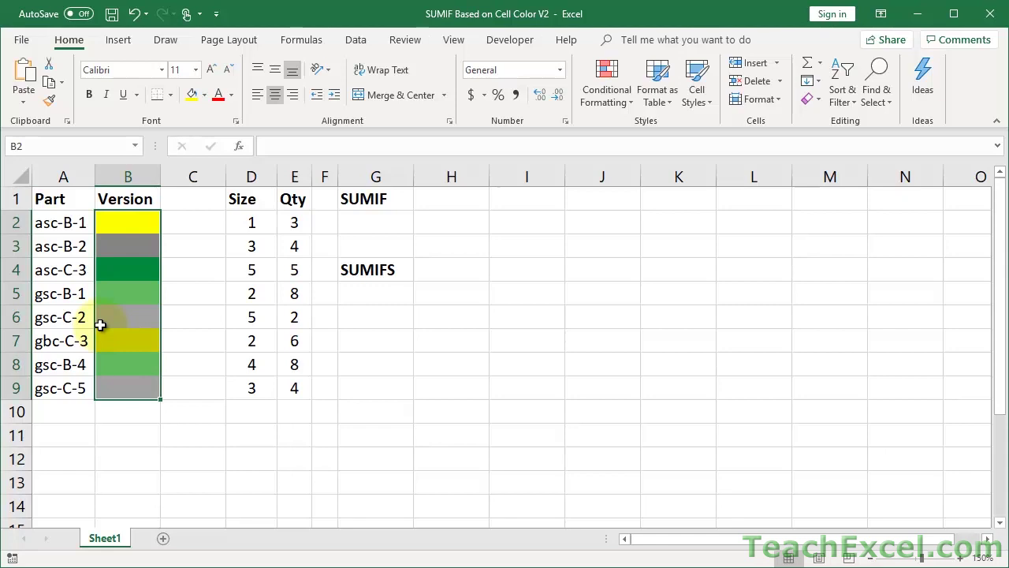
pyautogui.hotkey('alt', 'F8')
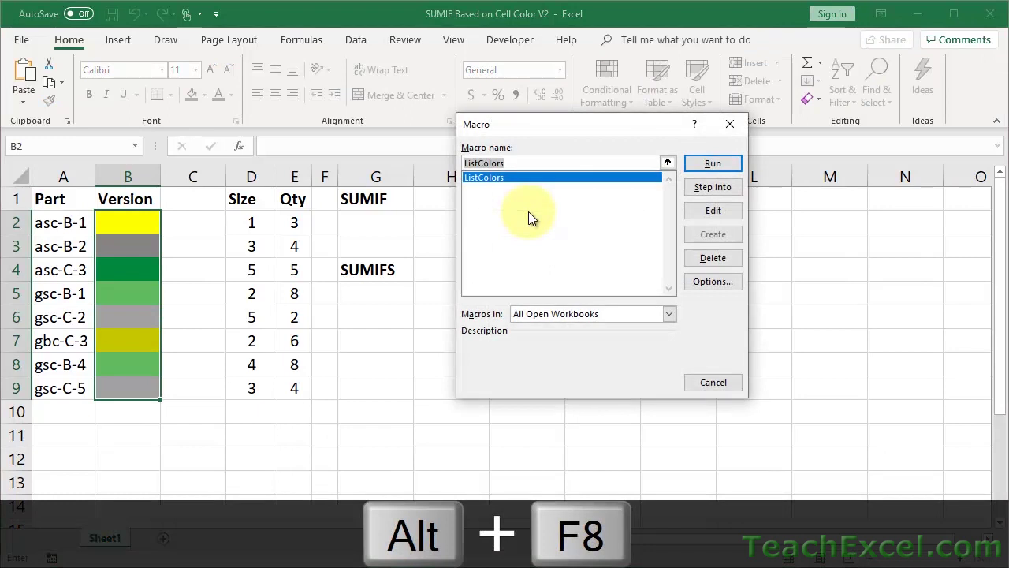
pyautogui.click(504, 177)
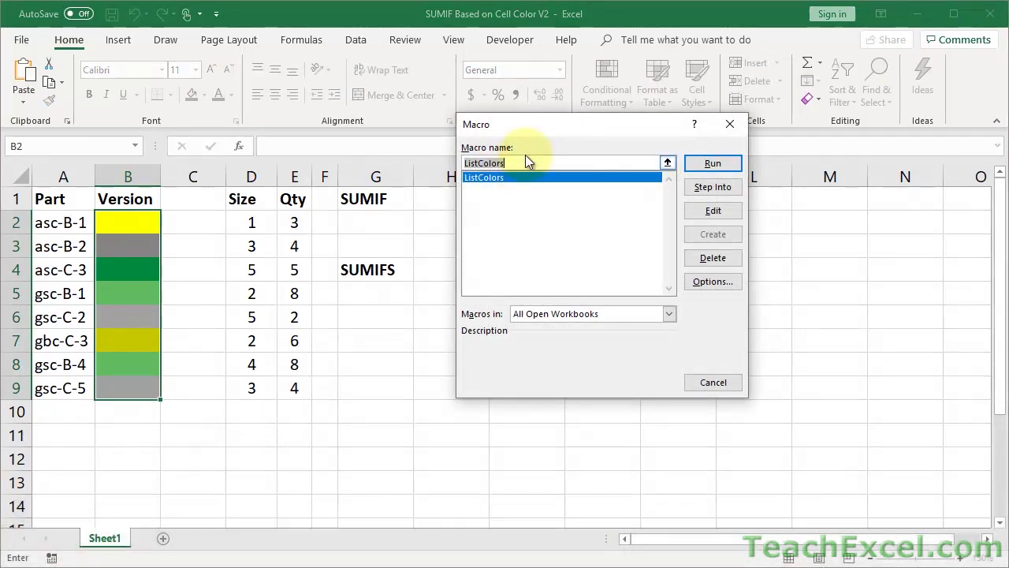
pyautogui.click(709, 166)
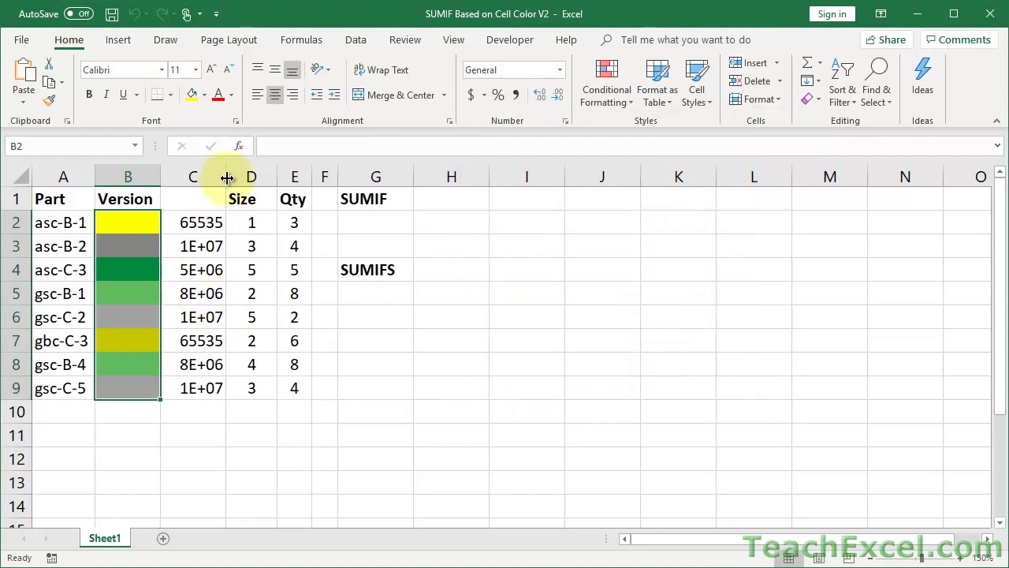
pyautogui.moveTo(226, 177); pyautogui.dragTo(258, 177)
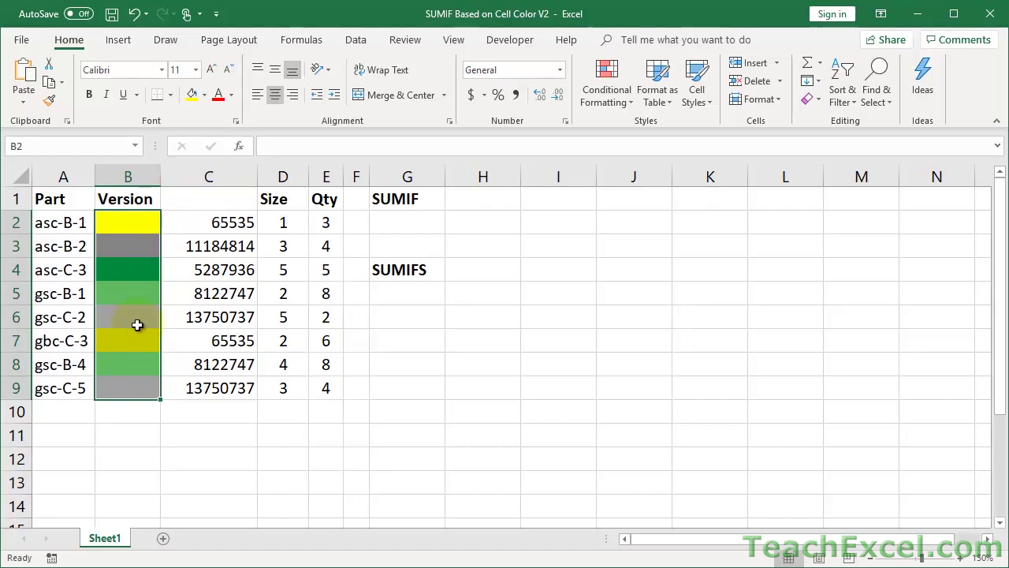
# - Review the color number of each row in column C against the fill colors in the Version column
pyautogui.click(195, 220)
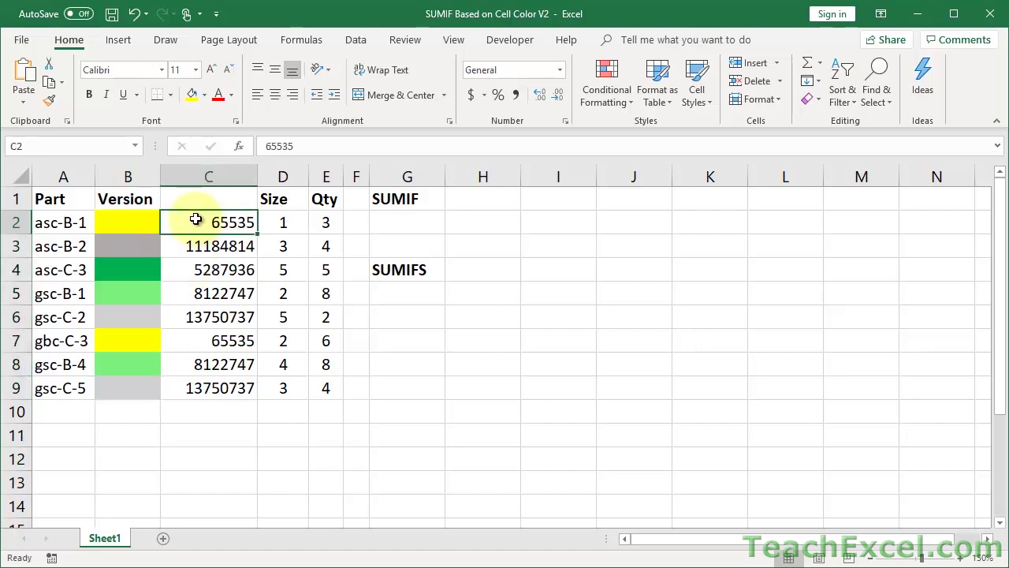
pyautogui.press('Down')
pyautogui.press('Down')
pyautogui.press('Down')
pyautogui.press('Down')
pyautogui.press('Down')
pyautogui.press('Down')
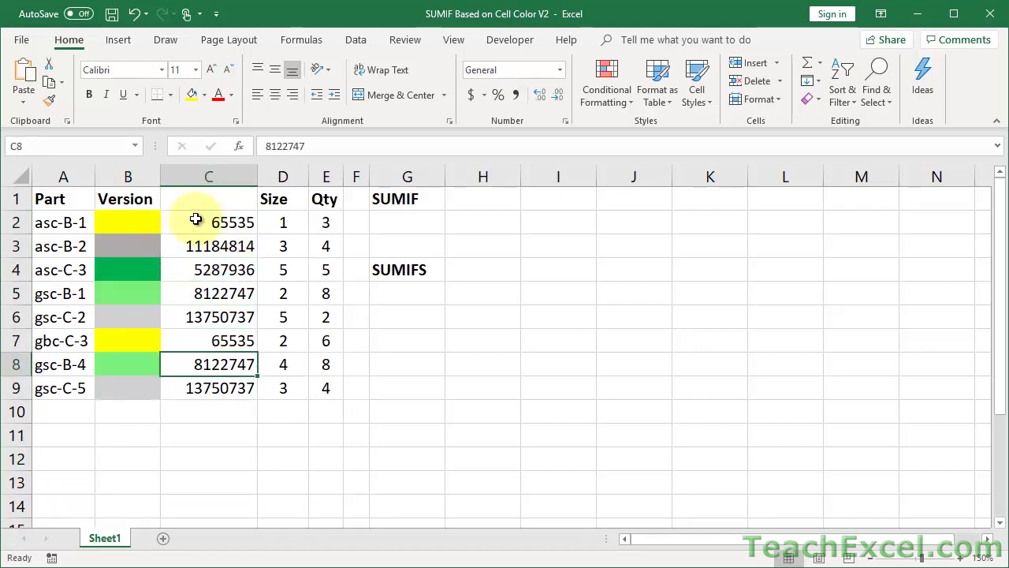
pyautogui.press('Down')
pyautogui.press('Up')
pyautogui.press('Up')
pyautogui.press('Up')
pyautogui.press('Up')
pyautogui.press('Up')
pyautogui.press('Up')
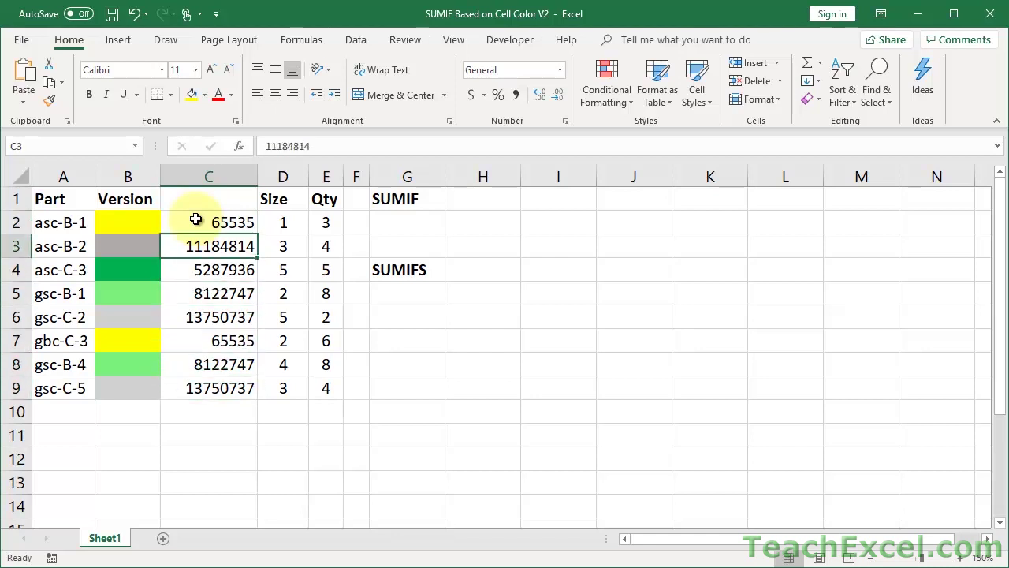
# - Begin a SUMIF formula in G2 with the color numbers C2:C9 as its criteria range
pyautogui.click(427, 230)
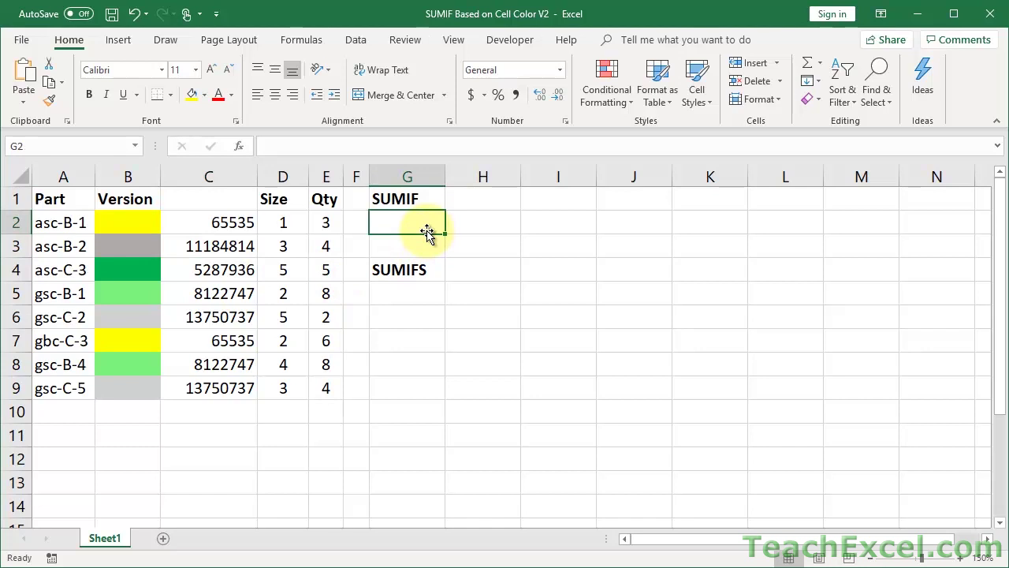
pyautogui.write('=sumif')
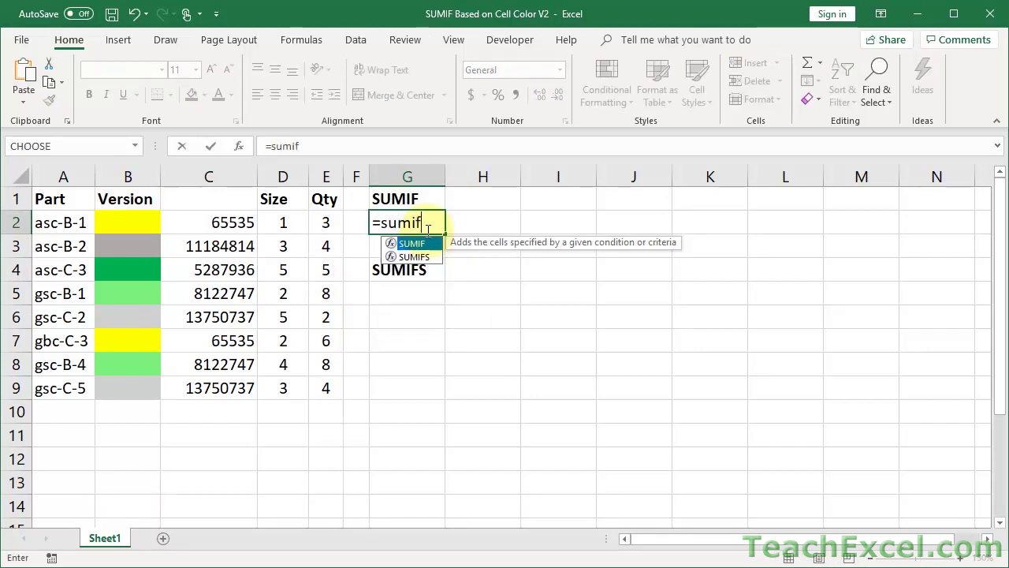
pyautogui.press('Tab')
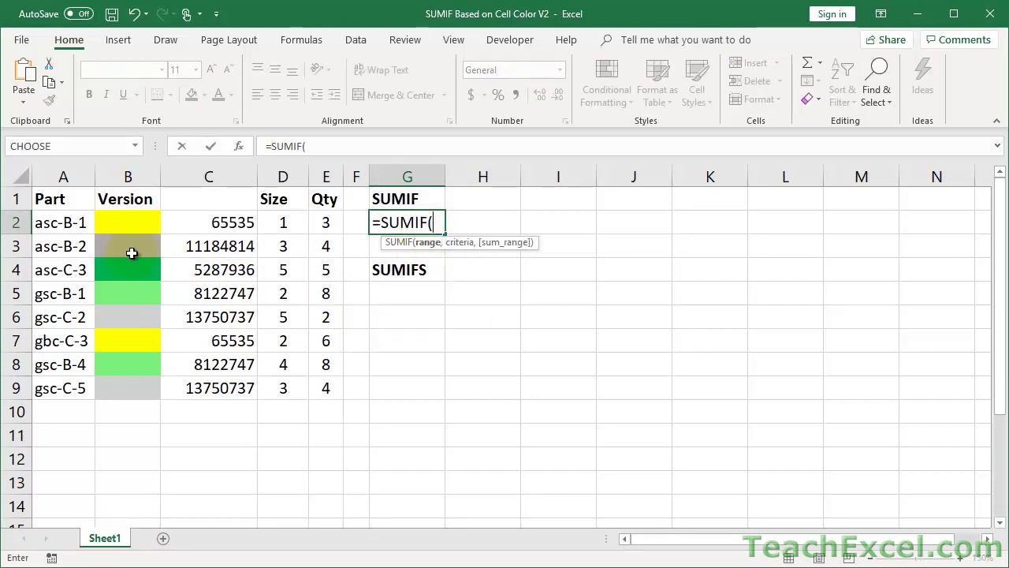
pyautogui.moveTo(199, 227); pyautogui.dragTo(202, 384)
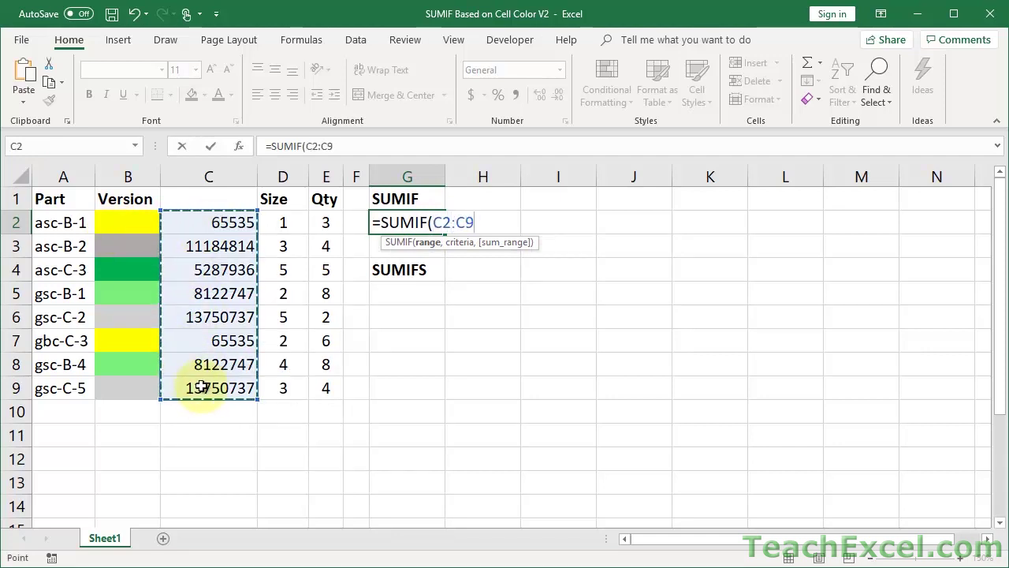
pyautogui.write(',')
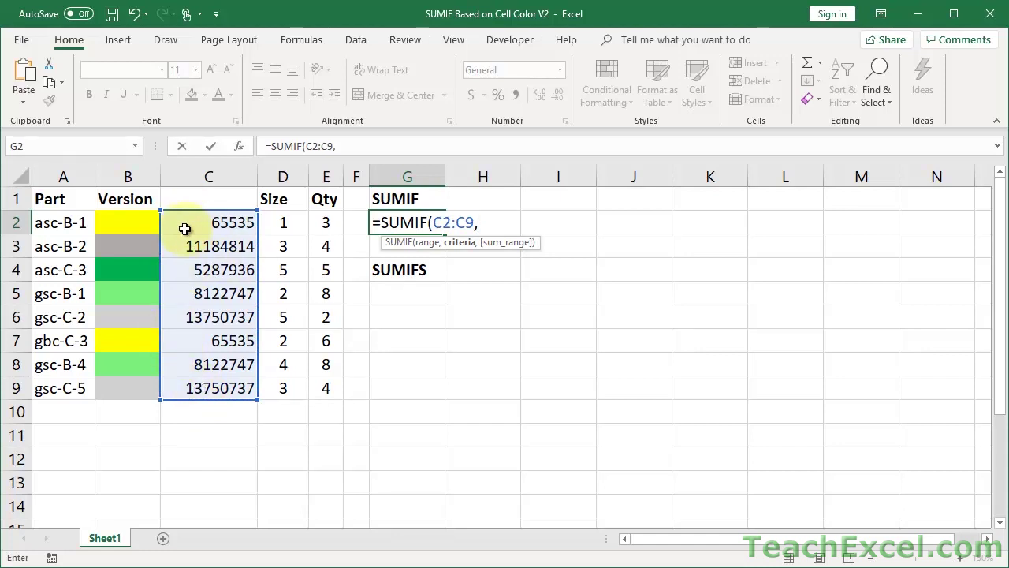
pyautogui.write('65535')
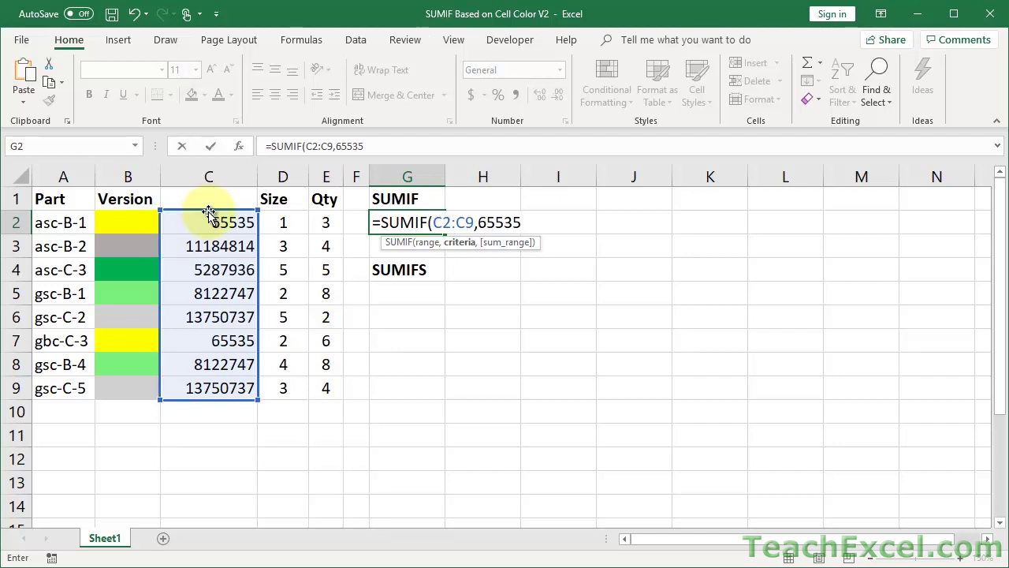
pyautogui.press('BackSpace')
pyautogui.press('BackSpace')
pyautogui.press('BackSpace')
pyautogui.press('BackSpace')
pyautogui.press('BackSpace')
pyautogui.press('BackSpace')
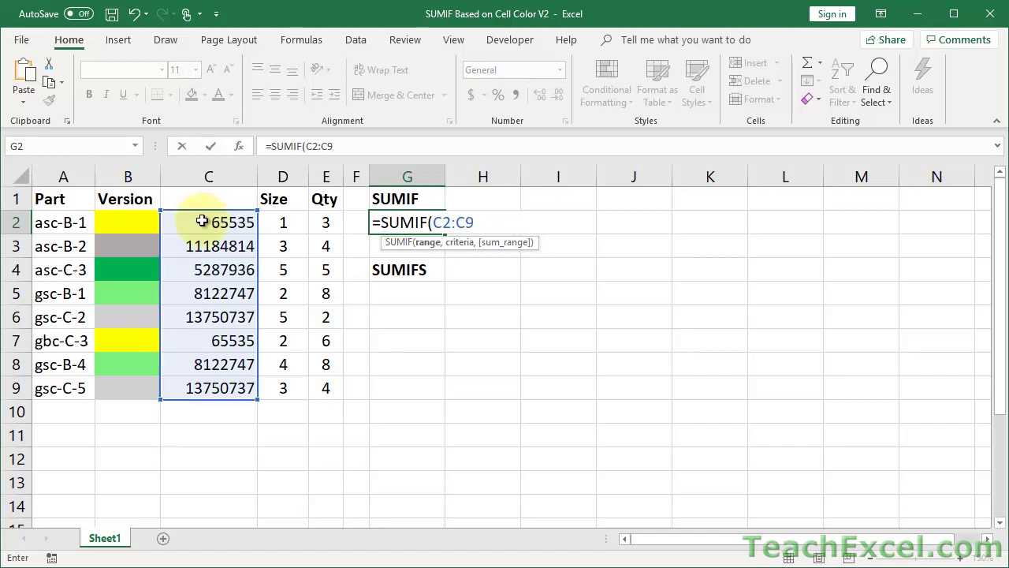
# - Complete the SUMIF formula in G2 with C2 as the criteria and E2:E9 as the sum range
pyautogui.write(',')
pyautogui.click(214, 227)
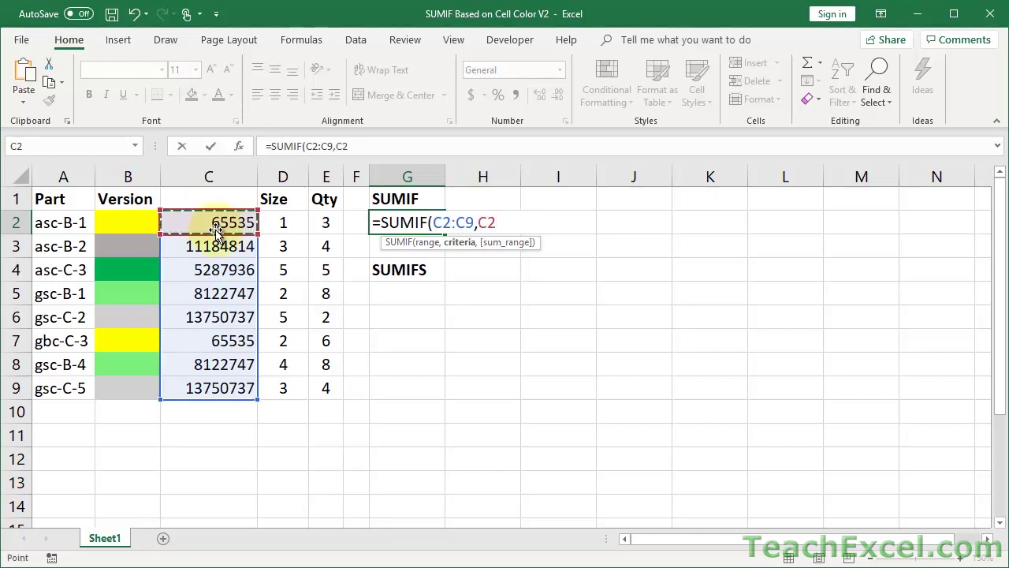
pyautogui.write(',')
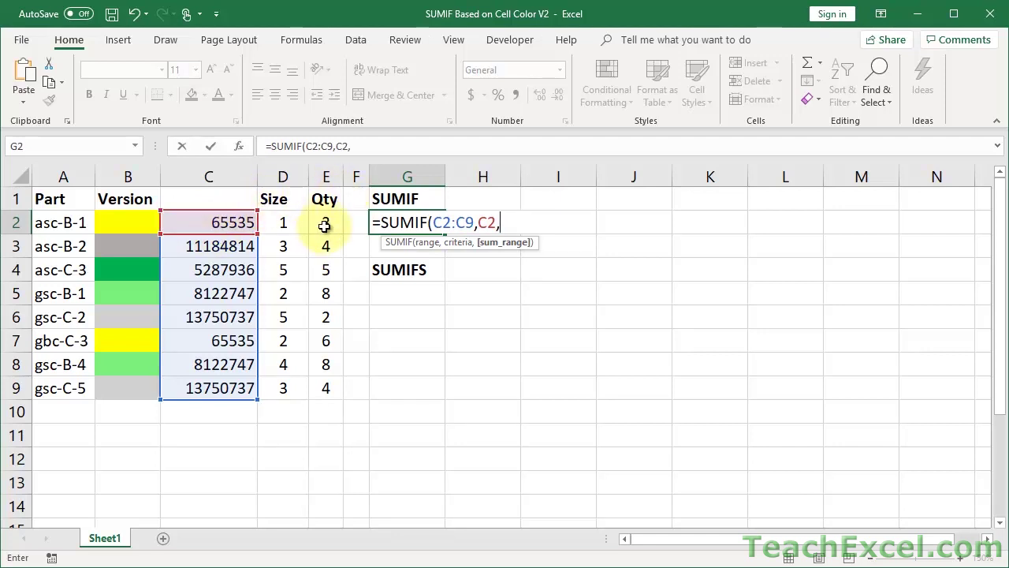
pyautogui.moveTo(328, 225); pyautogui.dragTo(330, 398)
pyautogui.write(')')
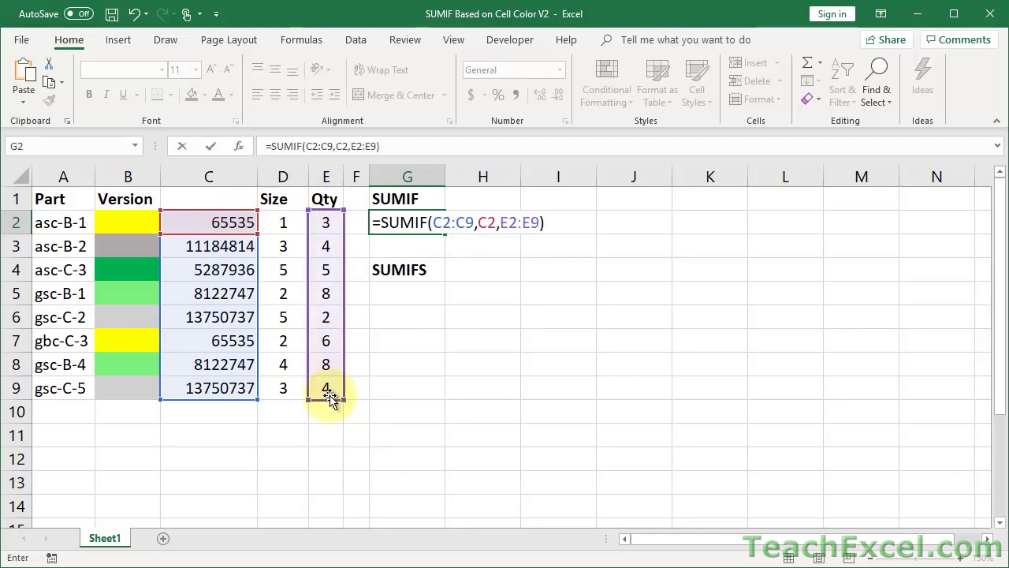
pyautogui.hotkey('ctrl', 'Return')
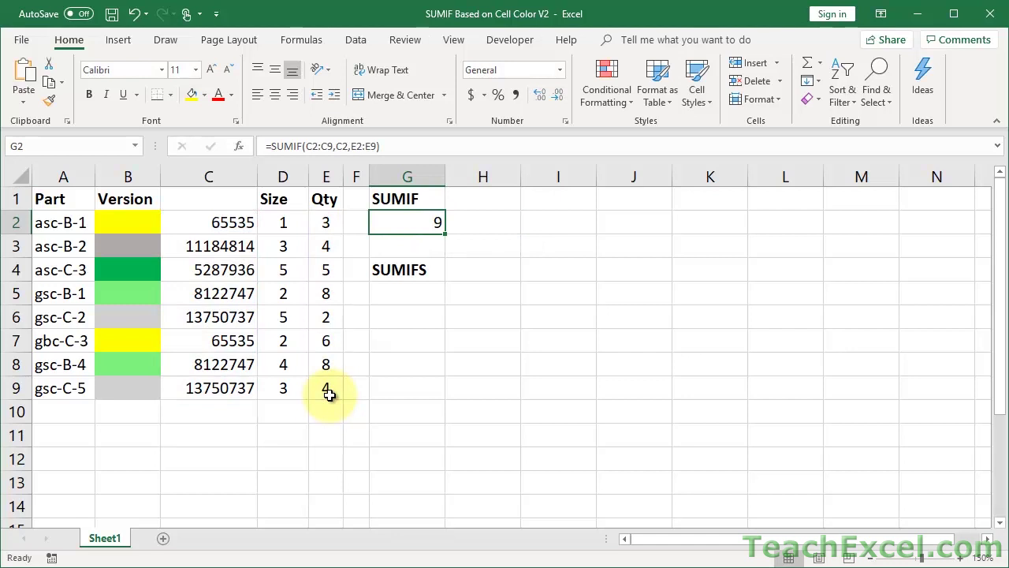
# - Check the Qty values of the yellow rows behind the SUMIF result and compare the Version colors with the numbers in column C
pyautogui.click(331, 222)
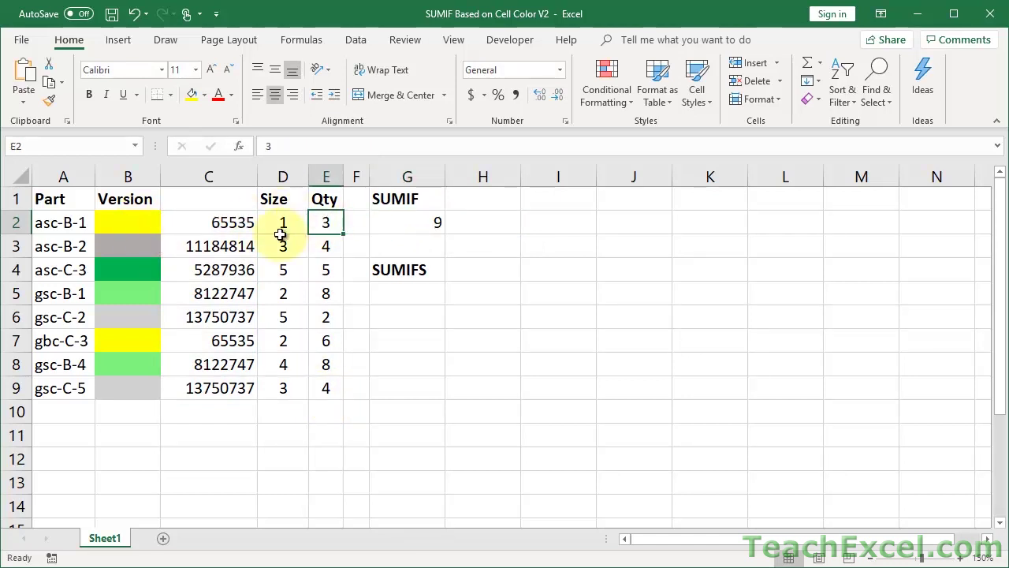
pyautogui.click(145, 341)
pyautogui.click(326, 337)
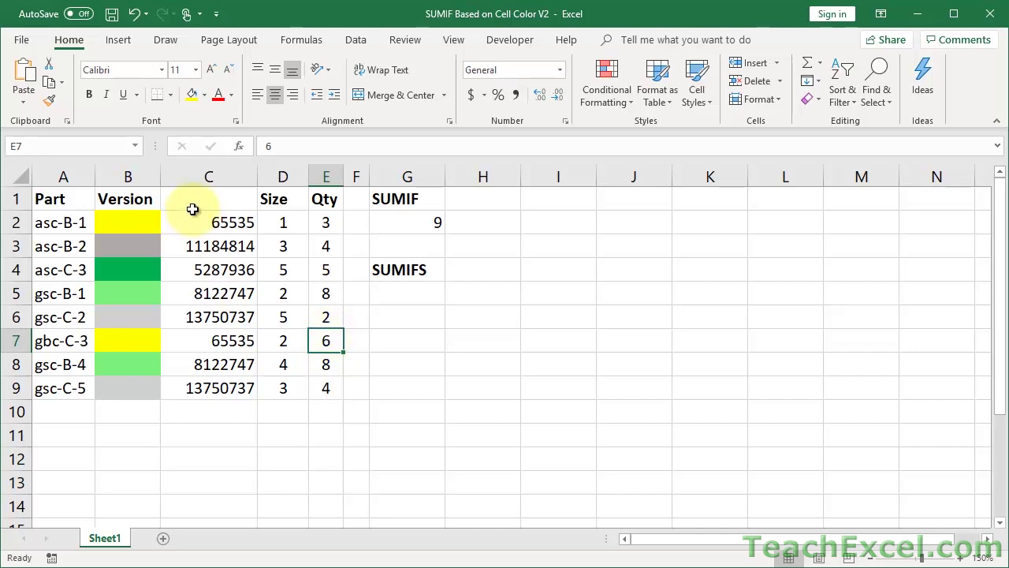
pyautogui.click(190, 172)
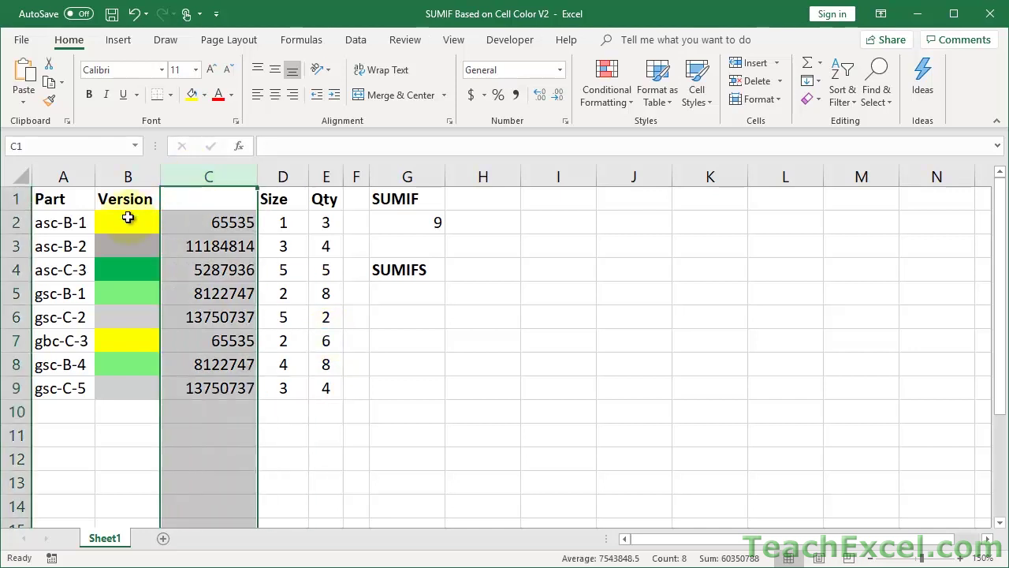
pyautogui.moveTo(131, 208); pyautogui.dragTo(124, 389)
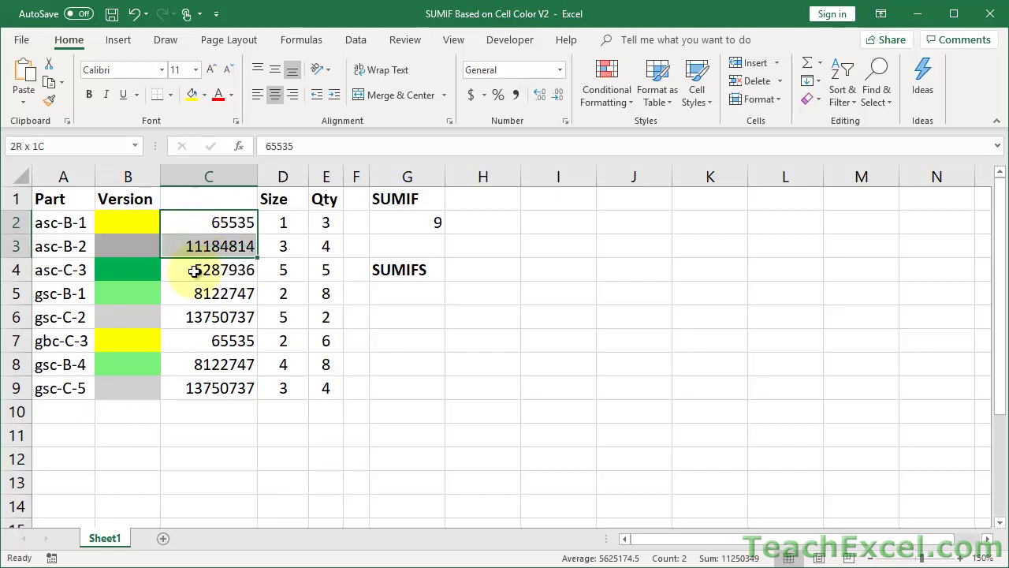
pyautogui.moveTo(194, 281); pyautogui.dragTo(194, 391)
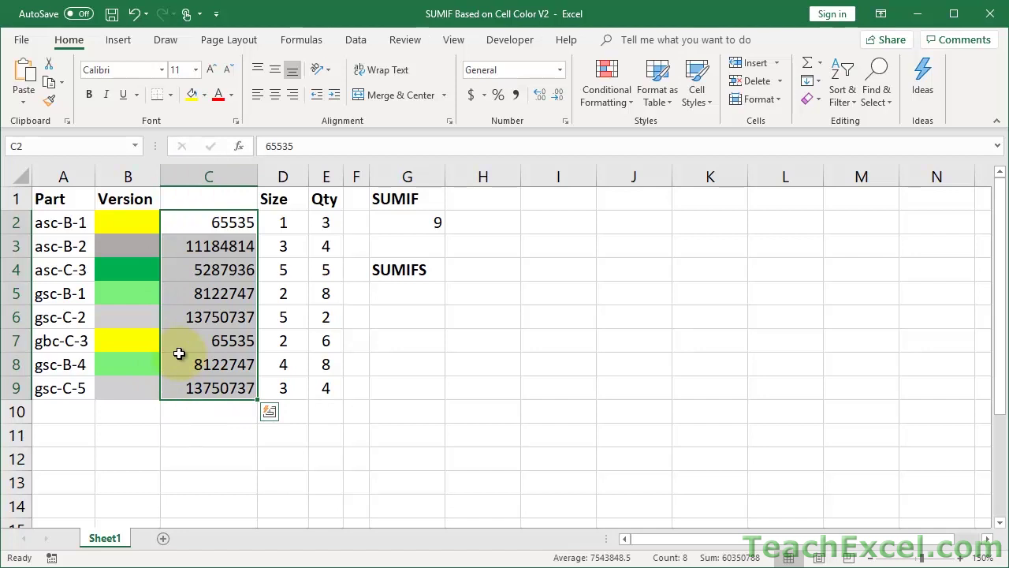
# - Hide the color number column C and check that the SUMIF formula in G2 still refers to it
pyautogui.rightClick(217, 173)
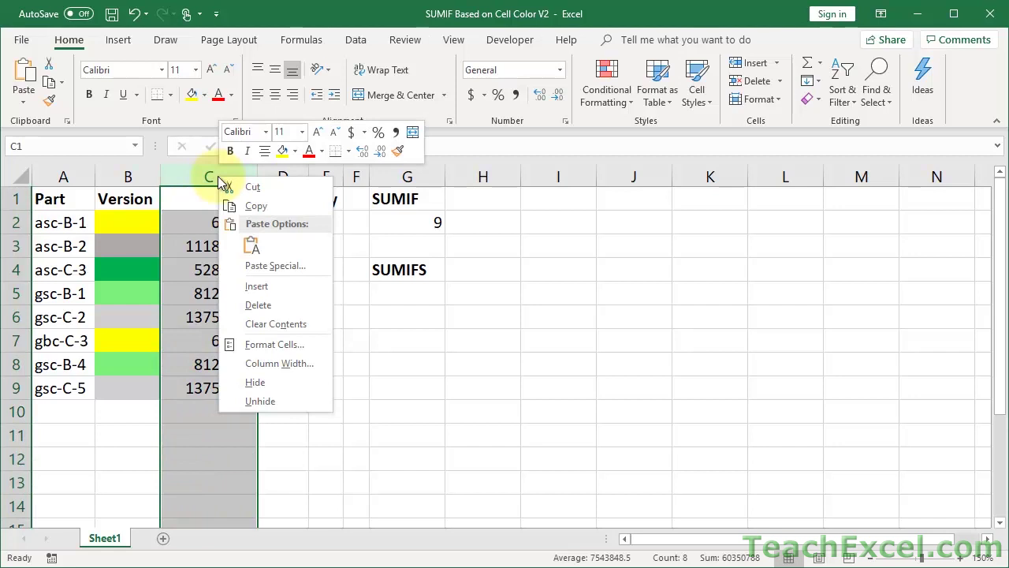
pyautogui.click(278, 381)
pyautogui.click(444, 318)
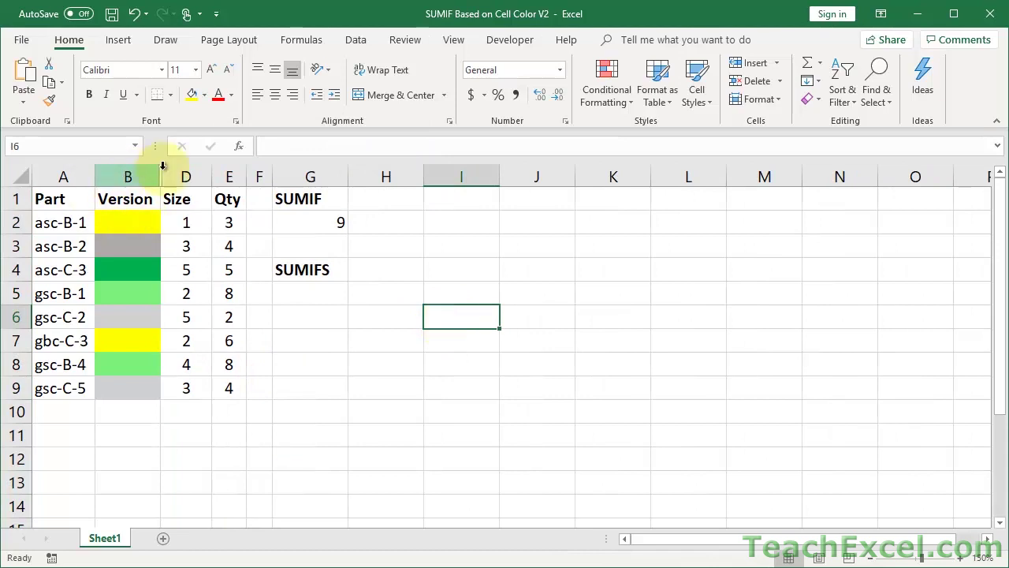
pyautogui.click(311, 215)
pyautogui.doubleClick(312, 215)
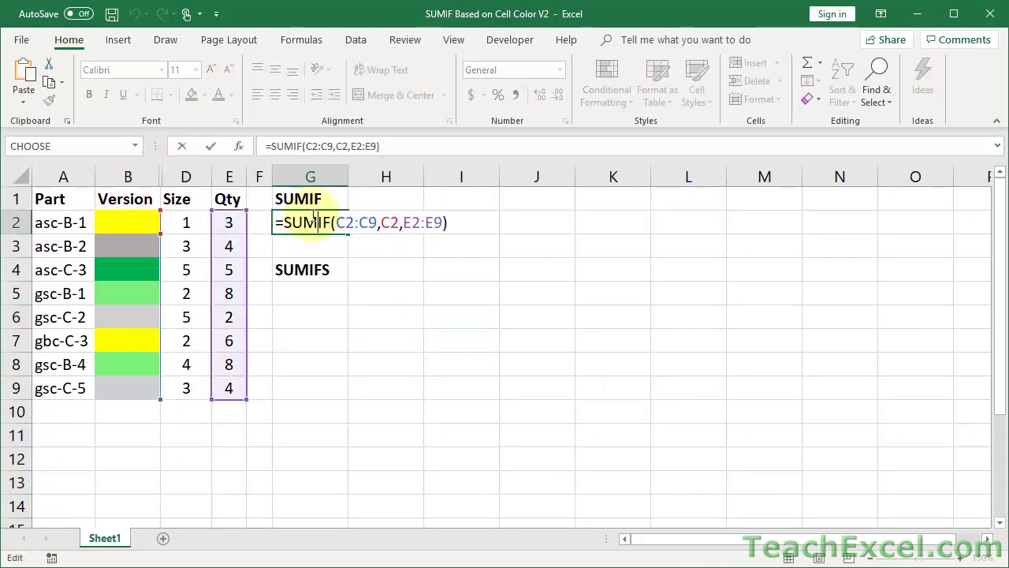
pyautogui.press('Return')
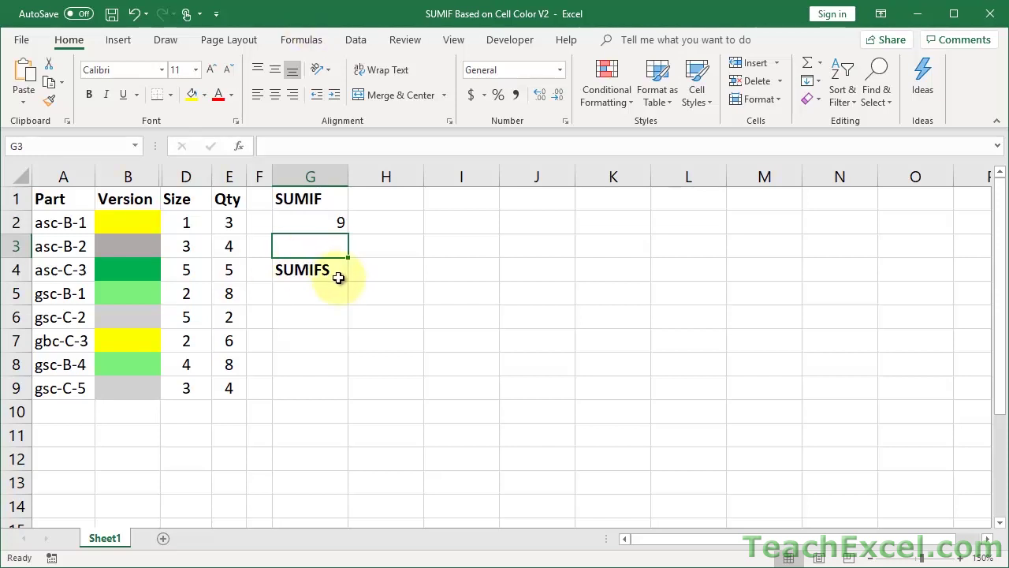
# - Enter =SUMIFS(E2:E9,C2:C9,"<>8122747",A2:A9,"<>gsc*") in G5
pyautogui.click(299, 290)
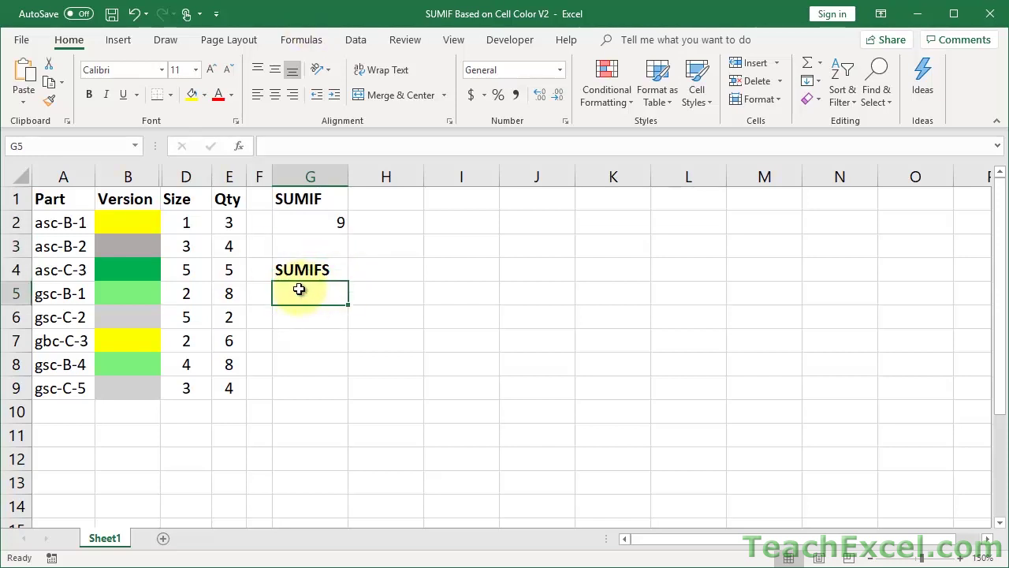
pyautogui.doubleClick(299, 289)
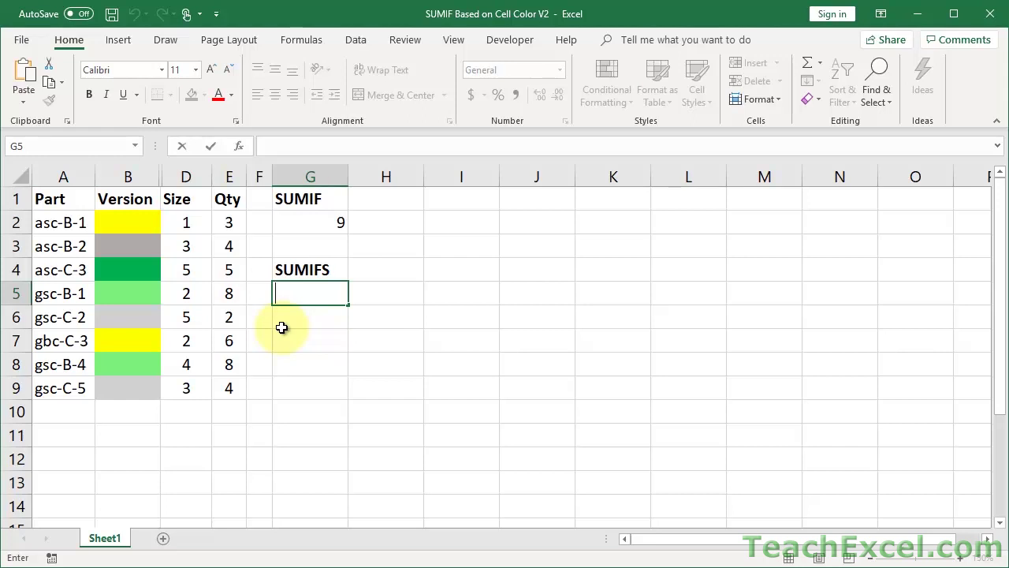
pyautogui.write('=SUMIFS(E2:E9,C2:C9,"<>8122747",A2:A9,"<>gsc*")')
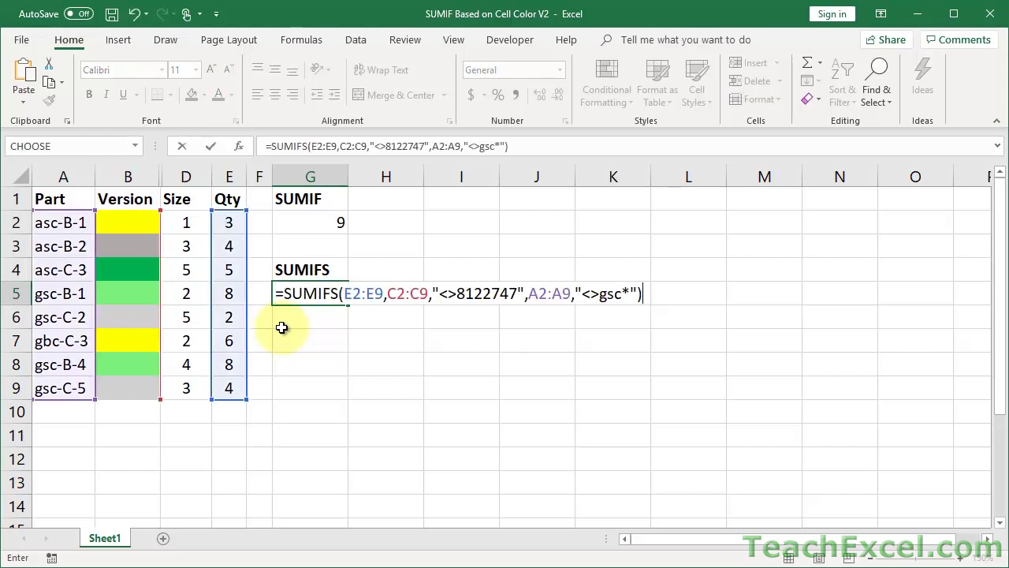
pyautogui.click(406, 293)
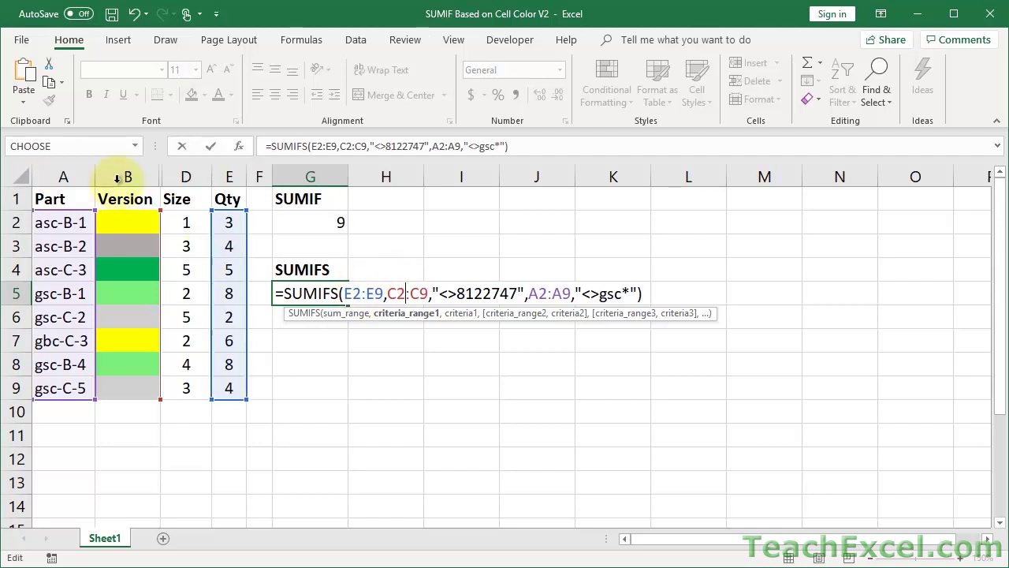
# - Unhide column C between the Version and Size columns
pyautogui.moveTo(184, 177); pyautogui.dragTo(136, 170)
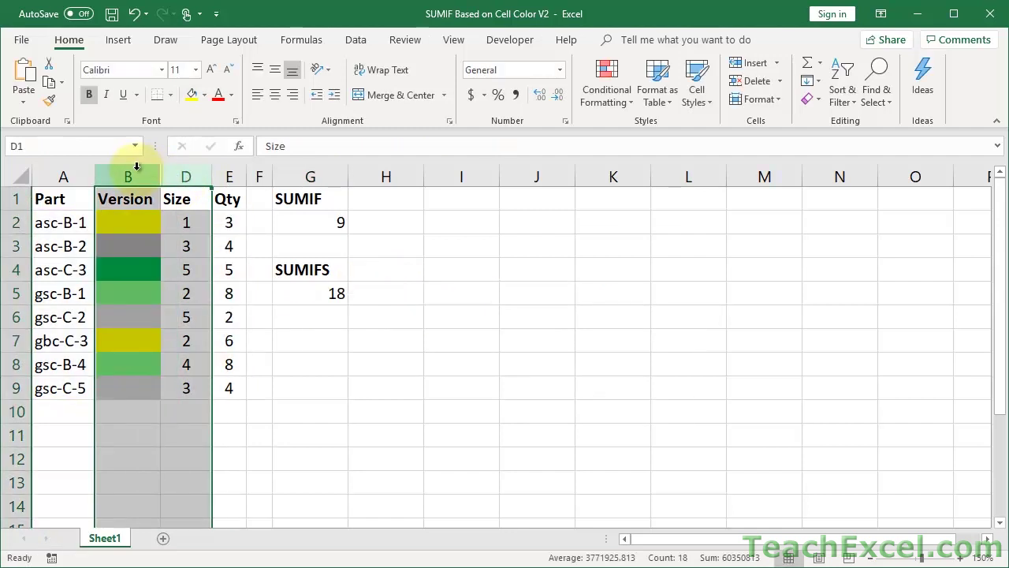
pyautogui.rightClick(138, 175)
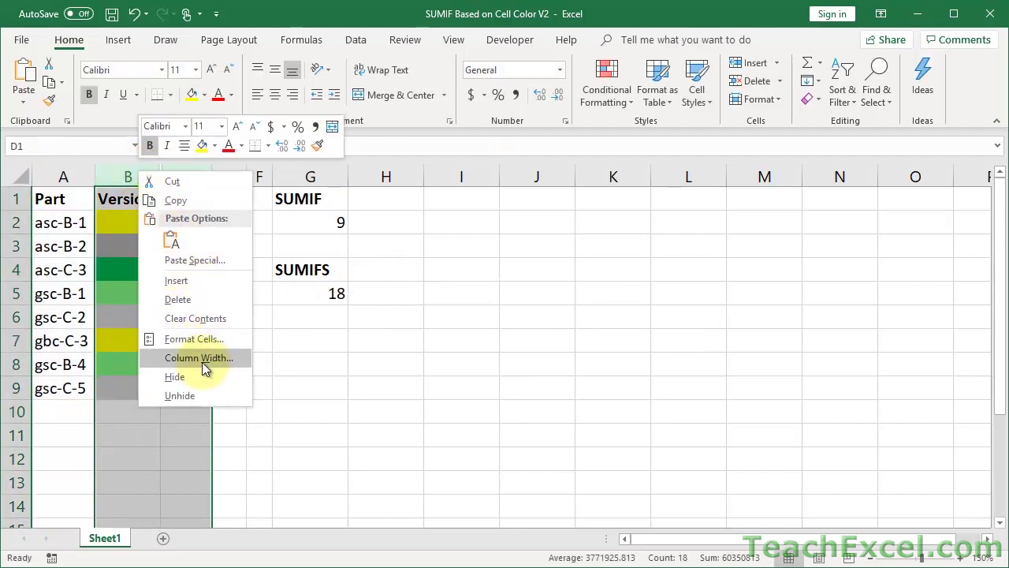
pyautogui.click(192, 396)
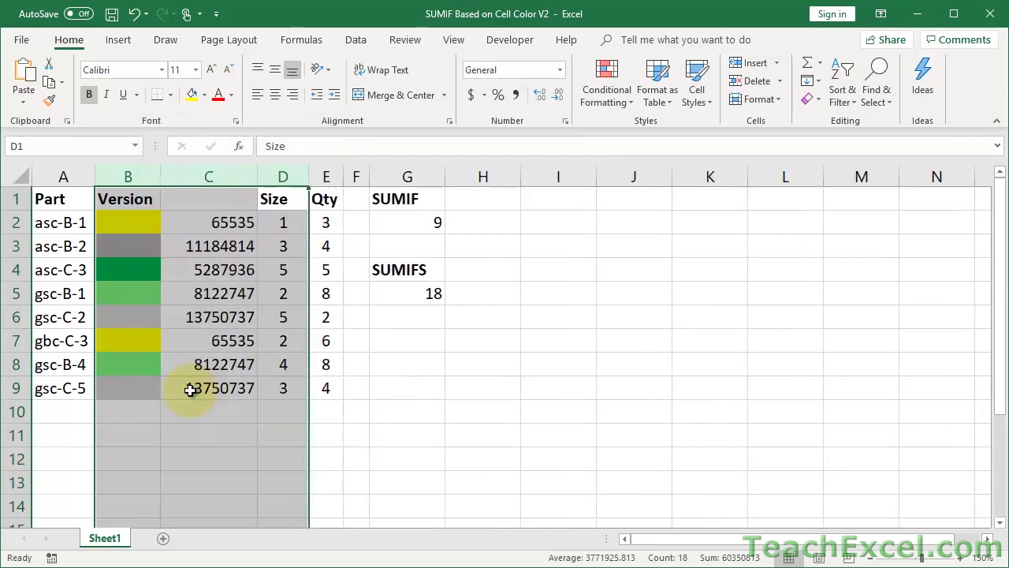
# - Review the ranges and both exclusion criteria of the SUMIFS formula in G5 against the Part names and color numbers
pyautogui.click(428, 293)
pyautogui.doubleClick(438, 293)
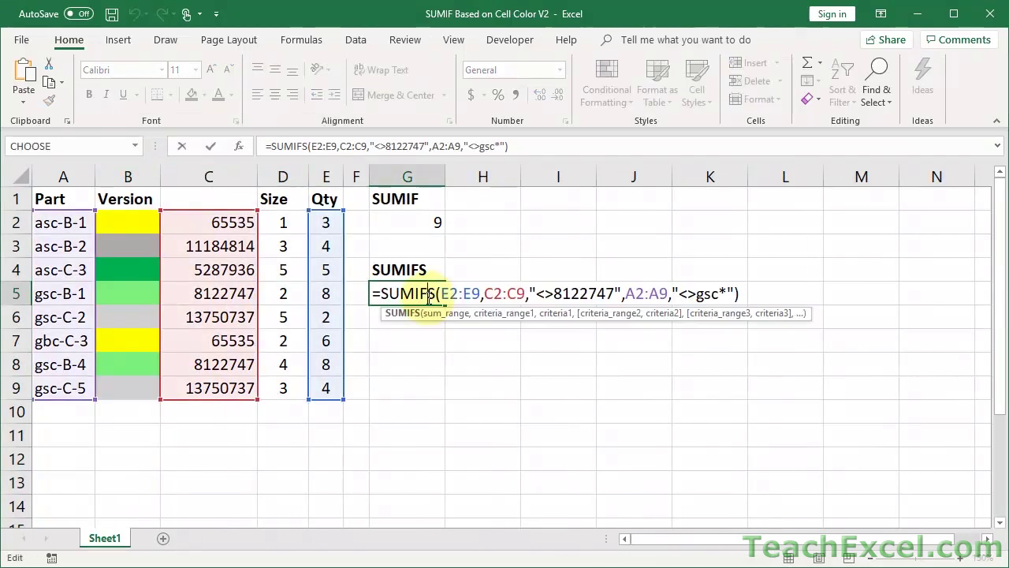
pyautogui.click(507, 294)
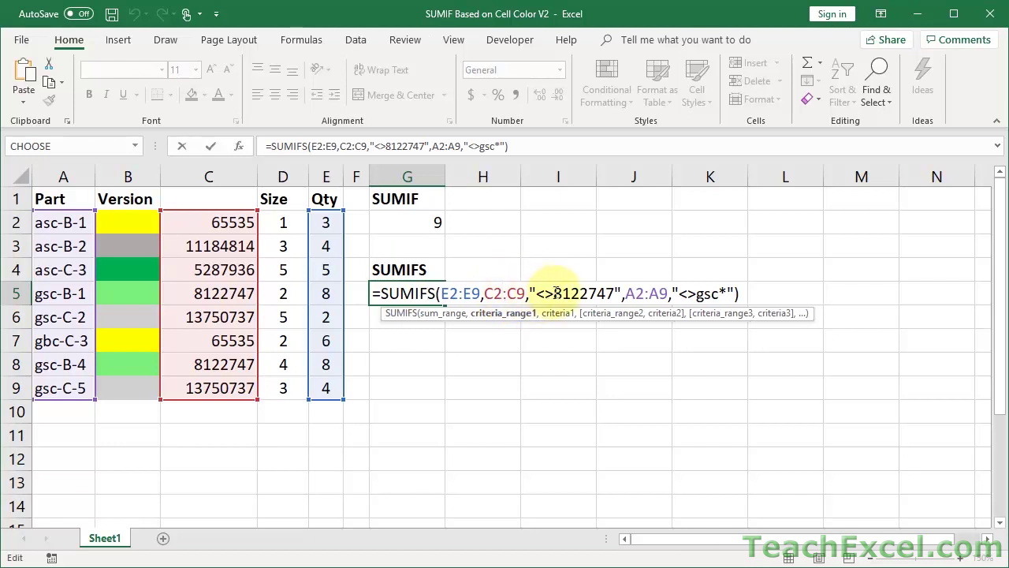
pyautogui.moveTo(553, 293); pyautogui.dragTo(616, 294)
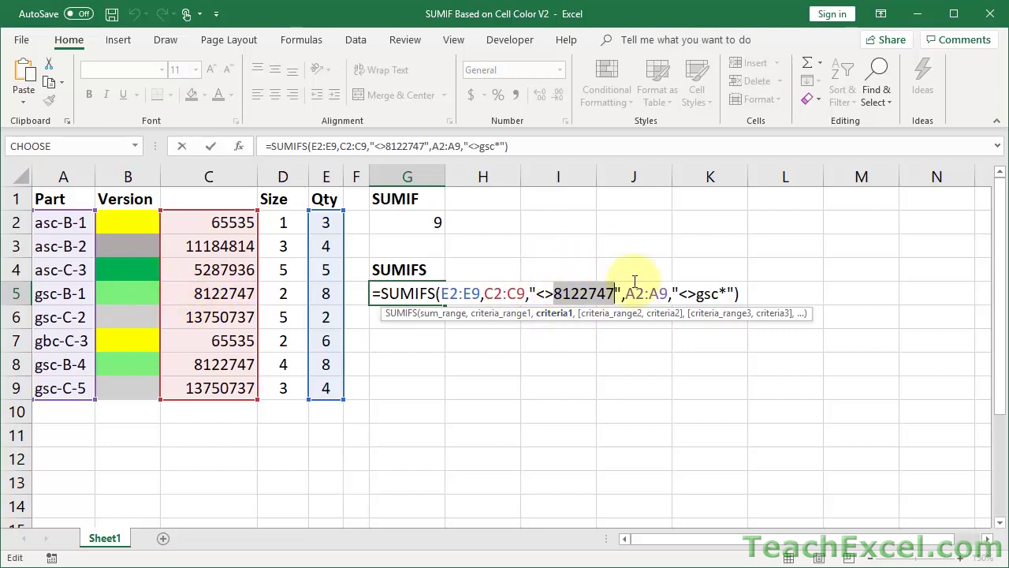
pyautogui.moveTo(695, 293); pyautogui.dragTo(720, 293)
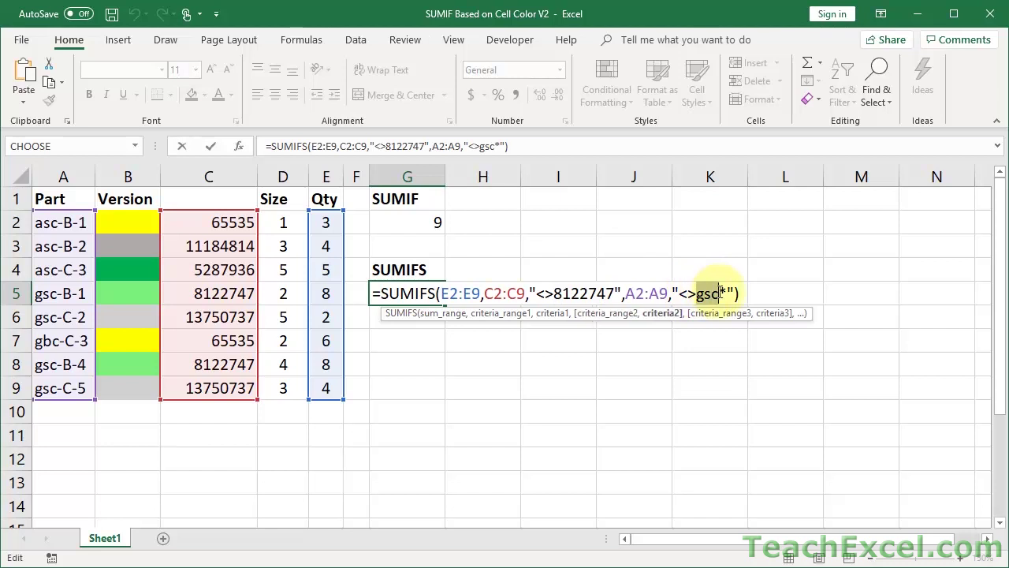
pyautogui.hotkey('ctrl', 'Return')
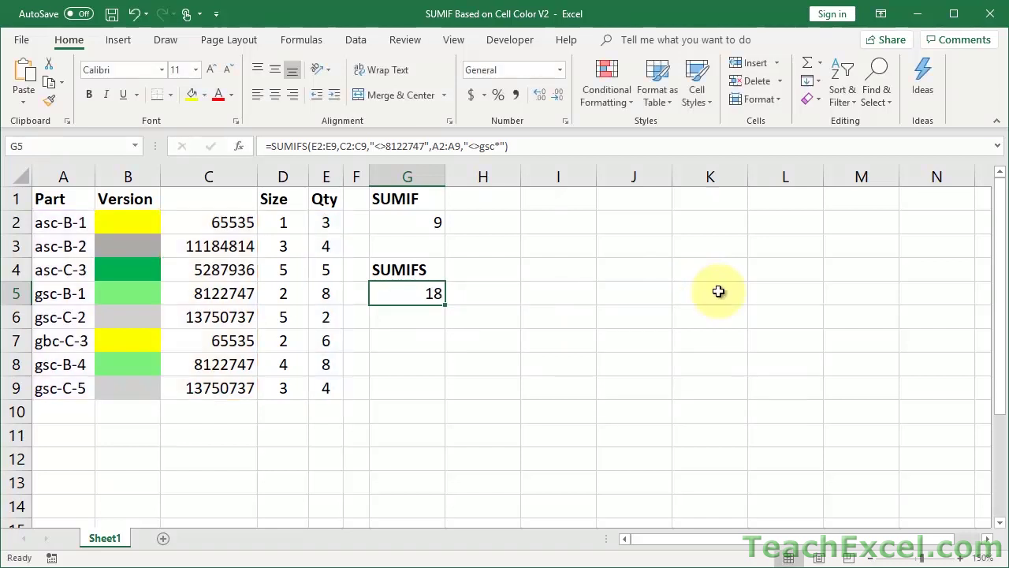
pyautogui.click(41, 224)
pyautogui.moveTo(41, 224); pyautogui.dragTo(43, 391)
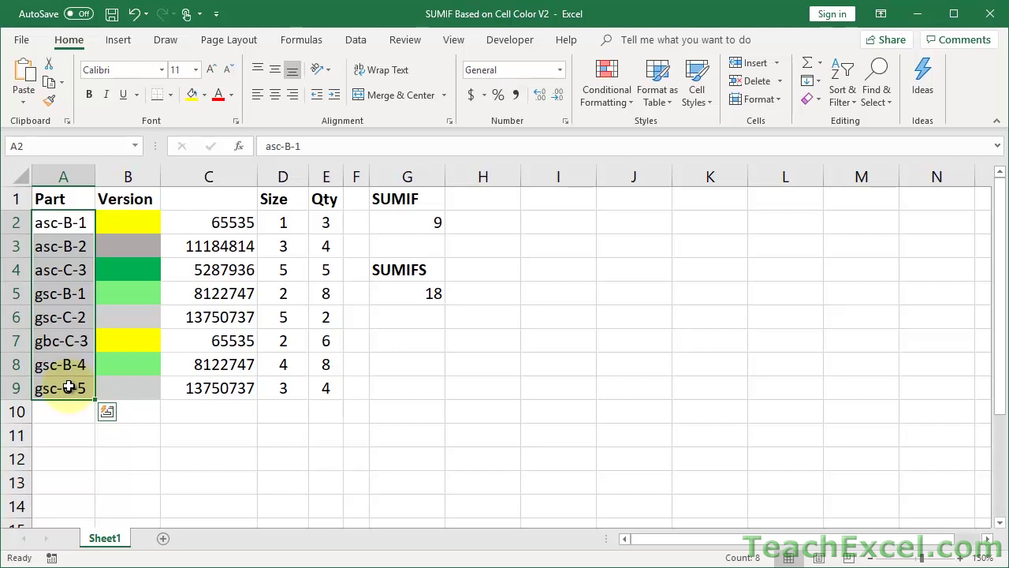
pyautogui.click(183, 222)
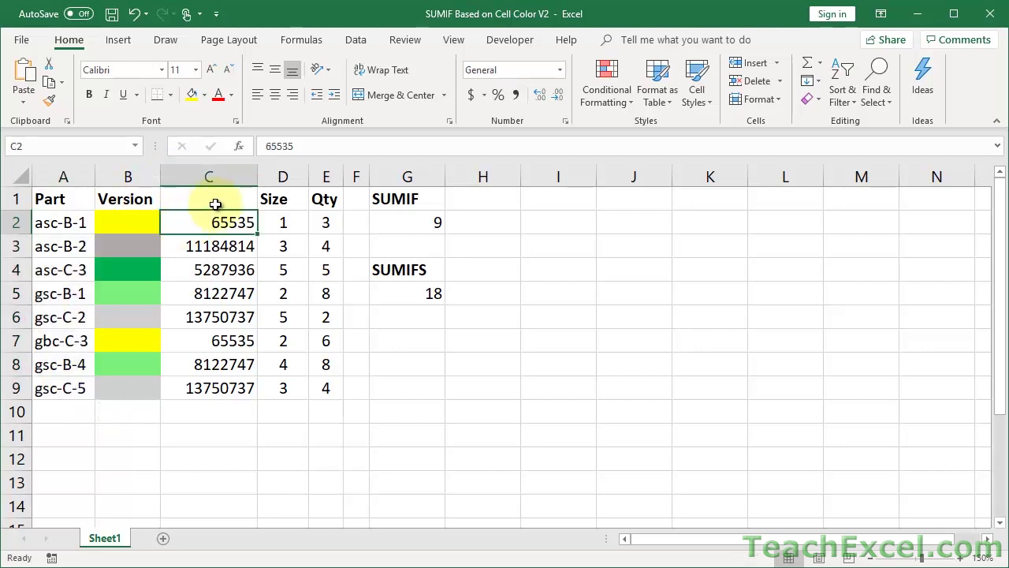
# - Enter the header Color # in C1 above the color numbers
pyautogui.click(206, 204)
pyautogui.write('Colo')
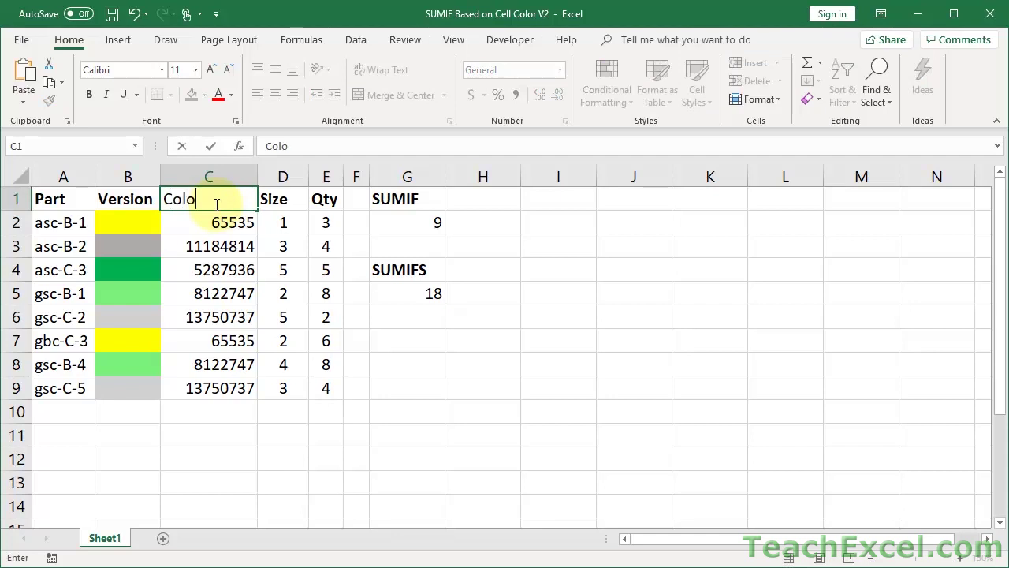
pyautogui.write('r #')
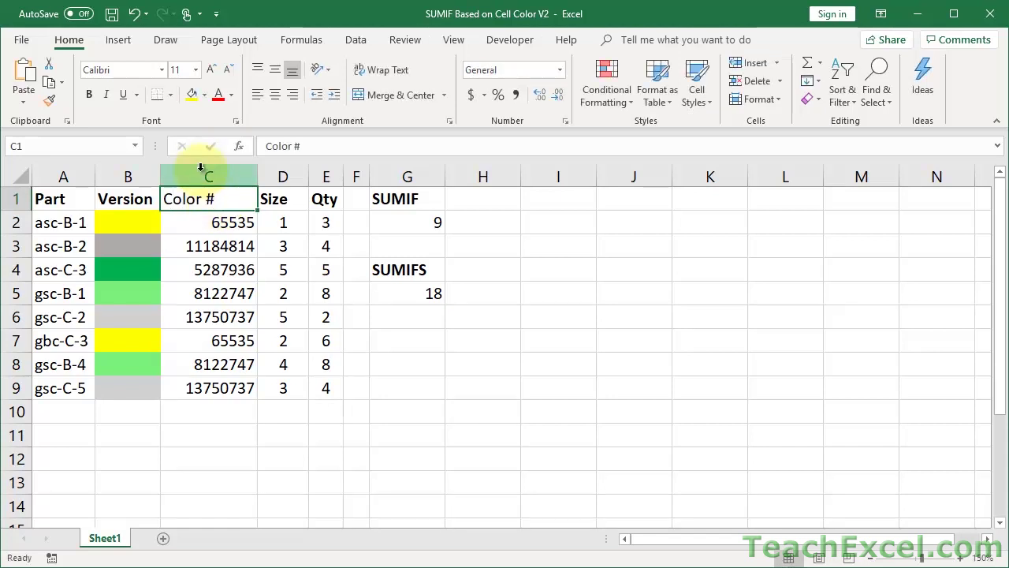
# - Insert a blank column before the Color # column and clear the fill colors it inherited
pyautogui.click(201, 169)
pyautogui.rightClick(201, 167)
pyautogui.click(265, 279)
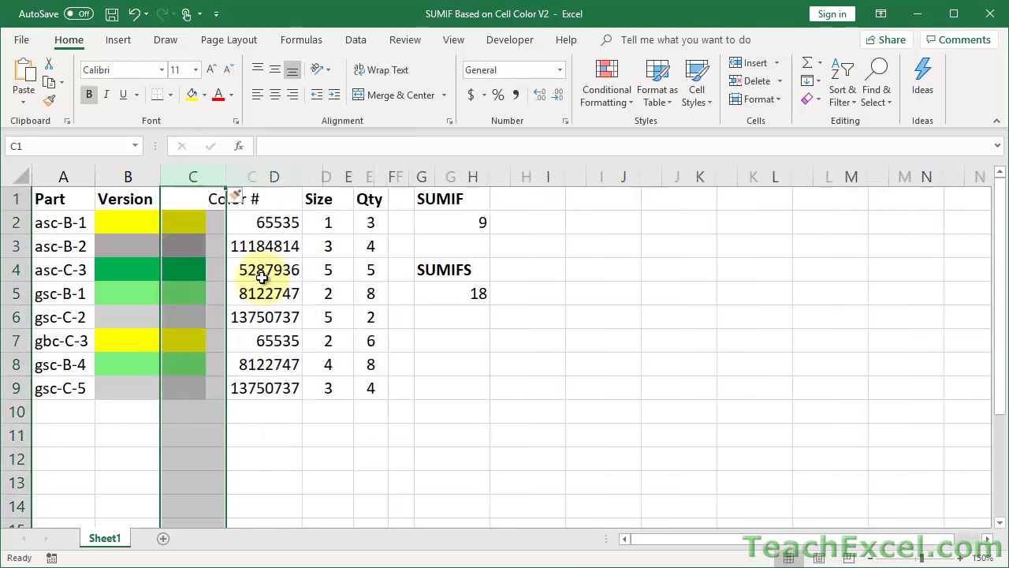
pyautogui.click(820, 94)
pyautogui.click(835, 117)
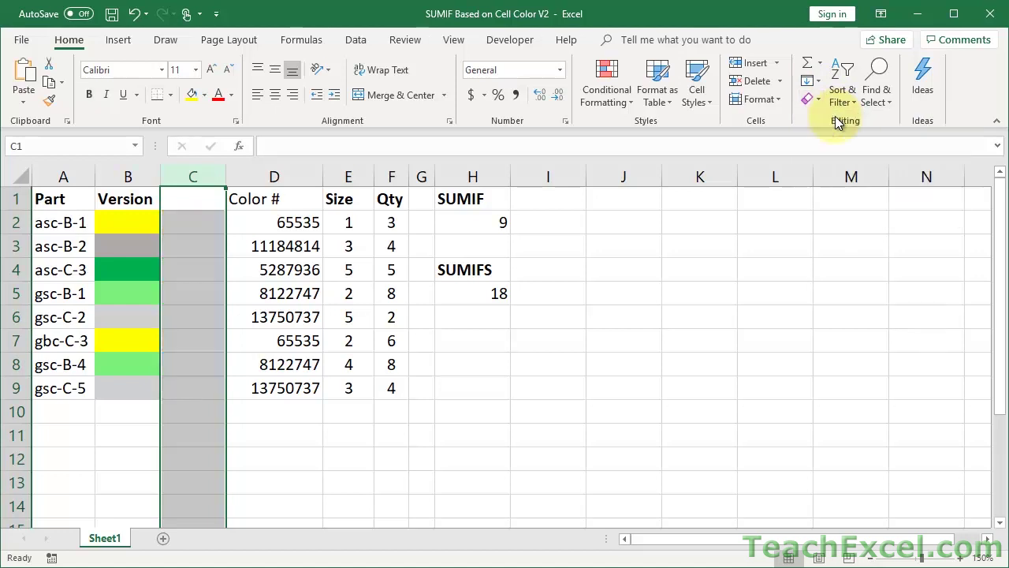
# - Enter the numbers 1, 2 and 3 in A10:A12 below the Part list
pyautogui.click(71, 416)
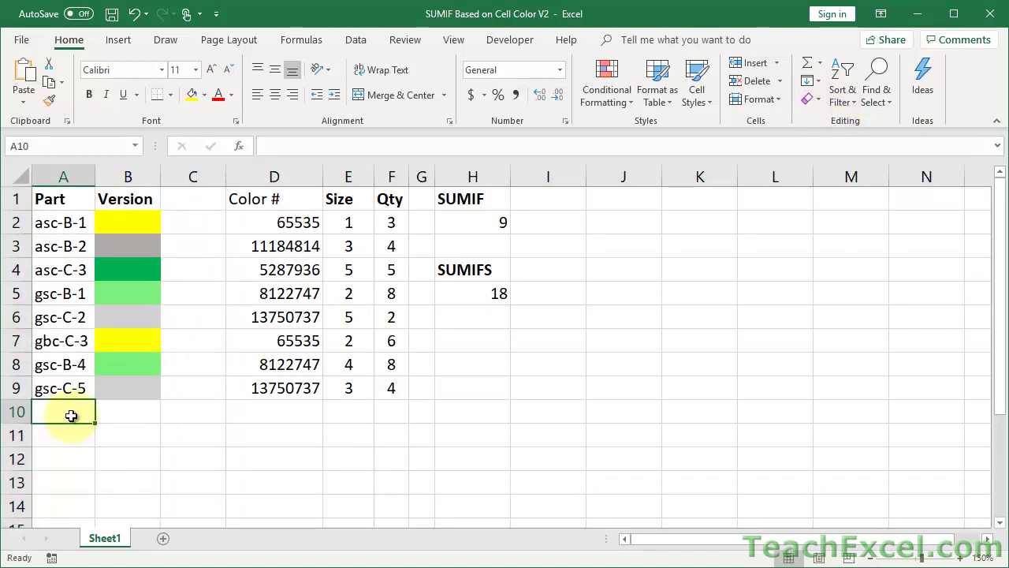
pyautogui.write('1')
pyautogui.press('Return')
pyautogui.write('2')
pyautogui.press('Return')
pyautogui.write('3')
pyautogui.press('Return')
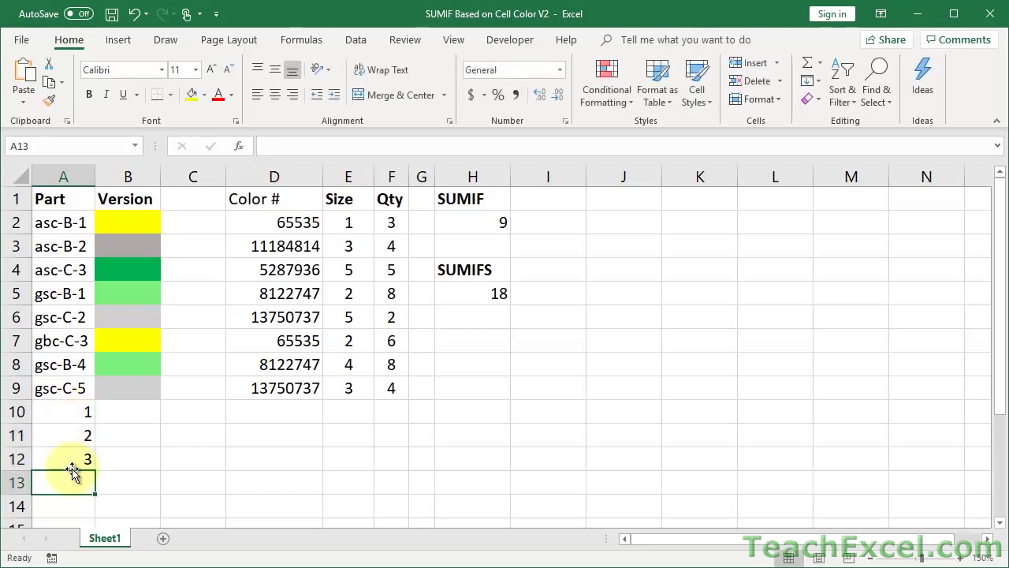
# - Fill cell B11, next to the number 2, with yellow by hand
pyautogui.moveTo(139, 412); pyautogui.dragTo(135, 450)
pyautogui.click(134, 434)
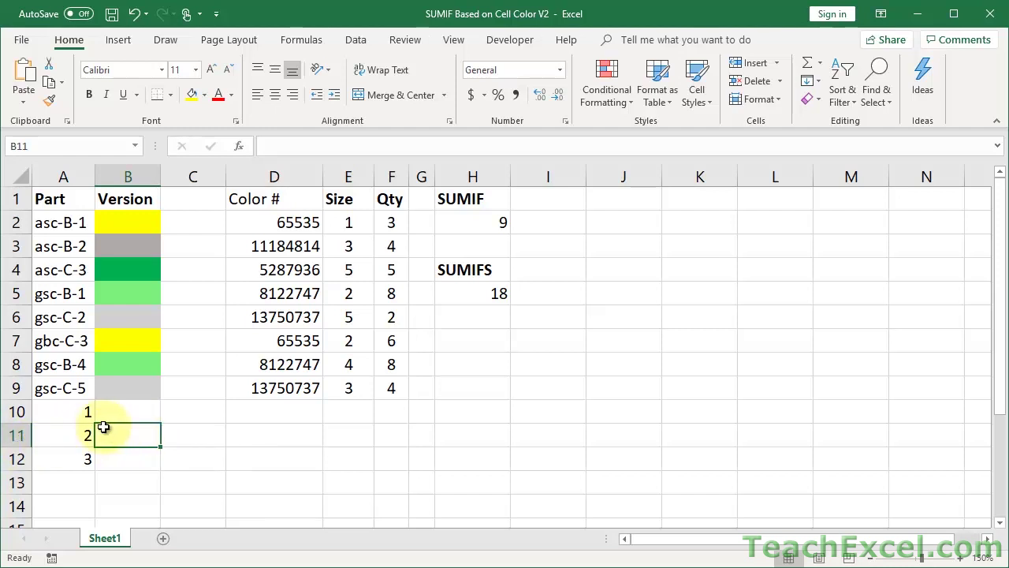
pyautogui.click(69, 437)
pyautogui.press('Right')
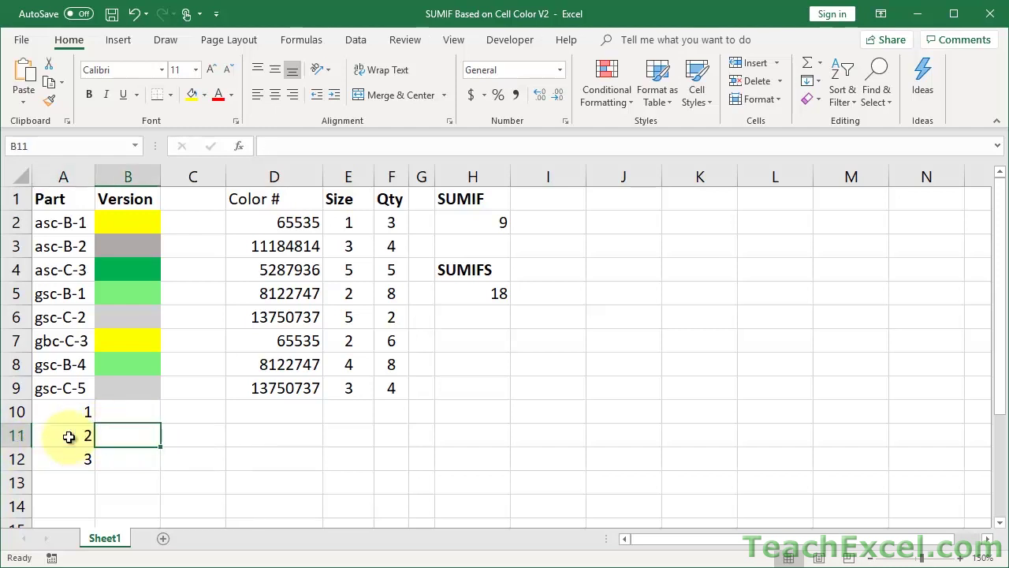
pyautogui.click(130, 340)
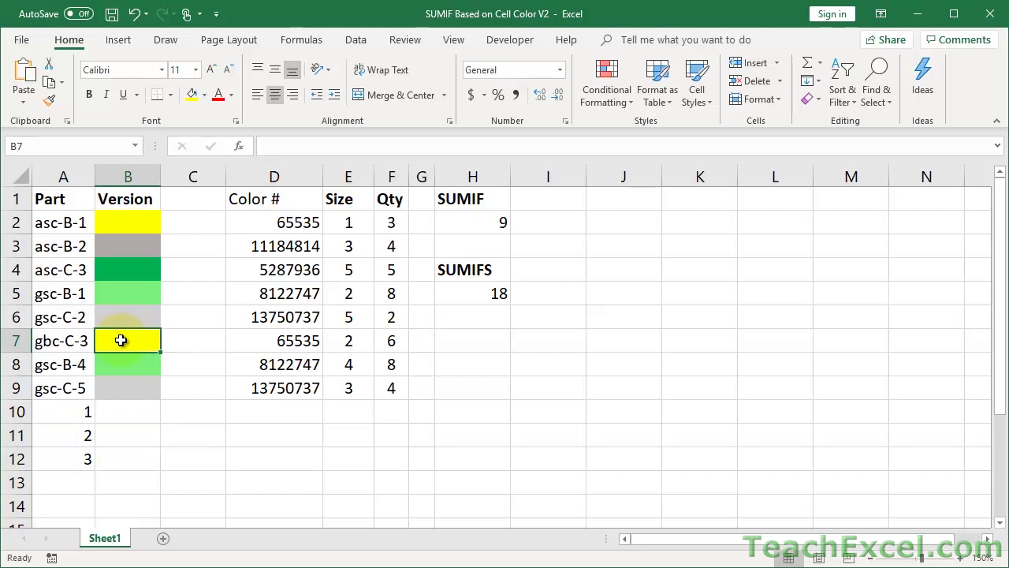
pyautogui.click(113, 435)
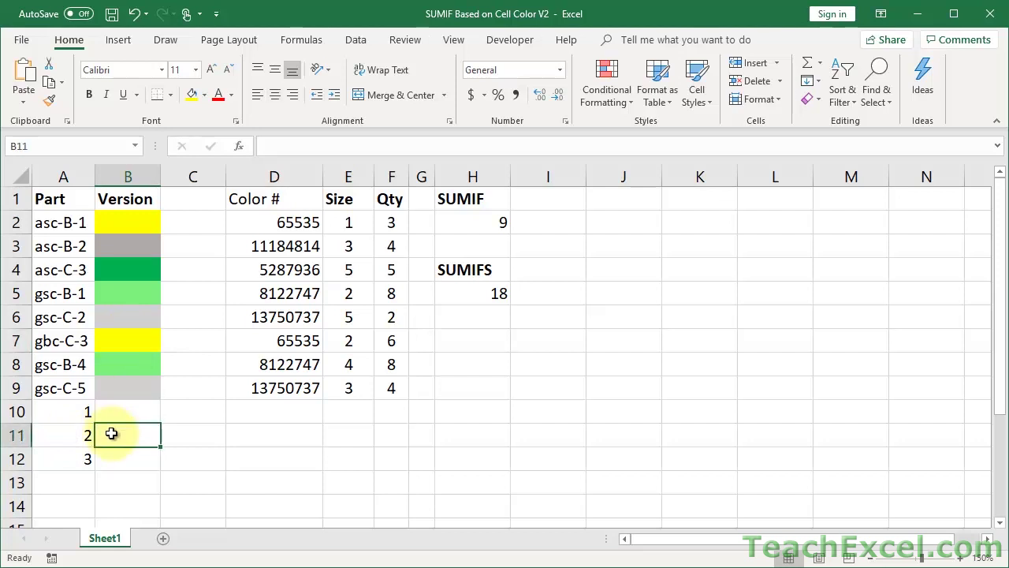
pyautogui.click(194, 94)
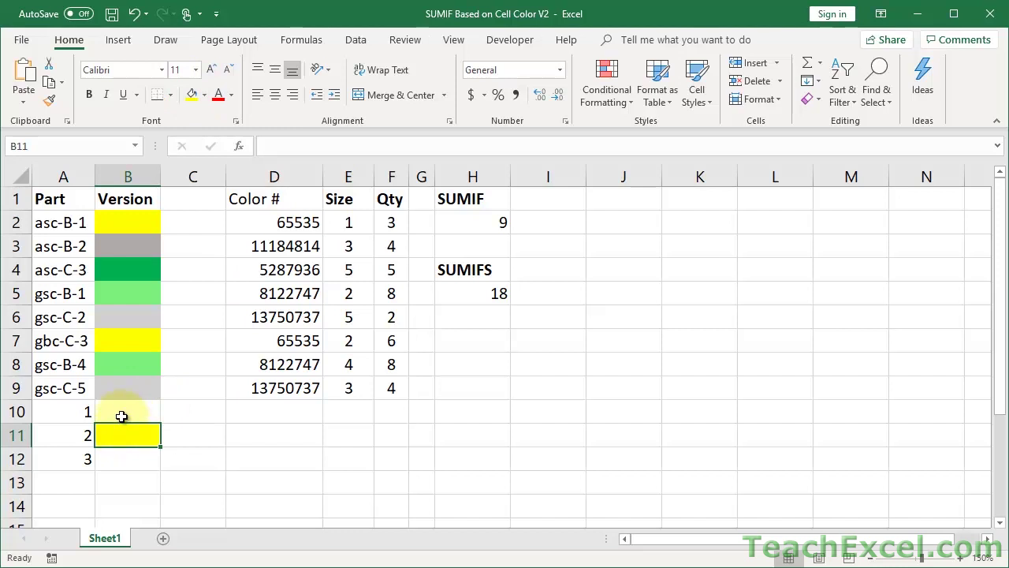
# - Start a formula-based conditional formatting rule for B10:B12 with the formula =$A10>=2
pyautogui.moveTo(123, 412); pyautogui.dragTo(117, 468)
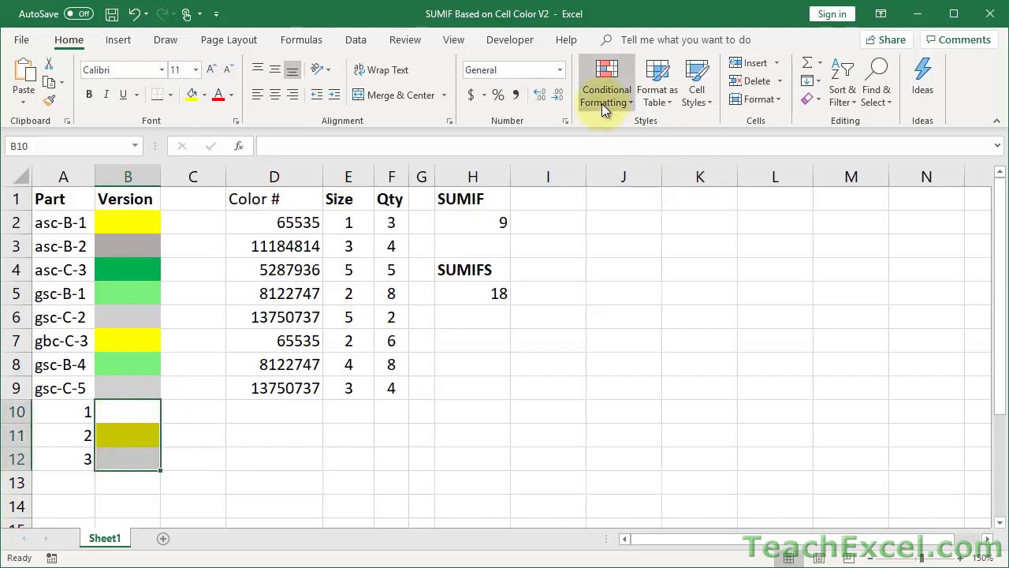
pyautogui.click(603, 91)
pyautogui.click(622, 298)
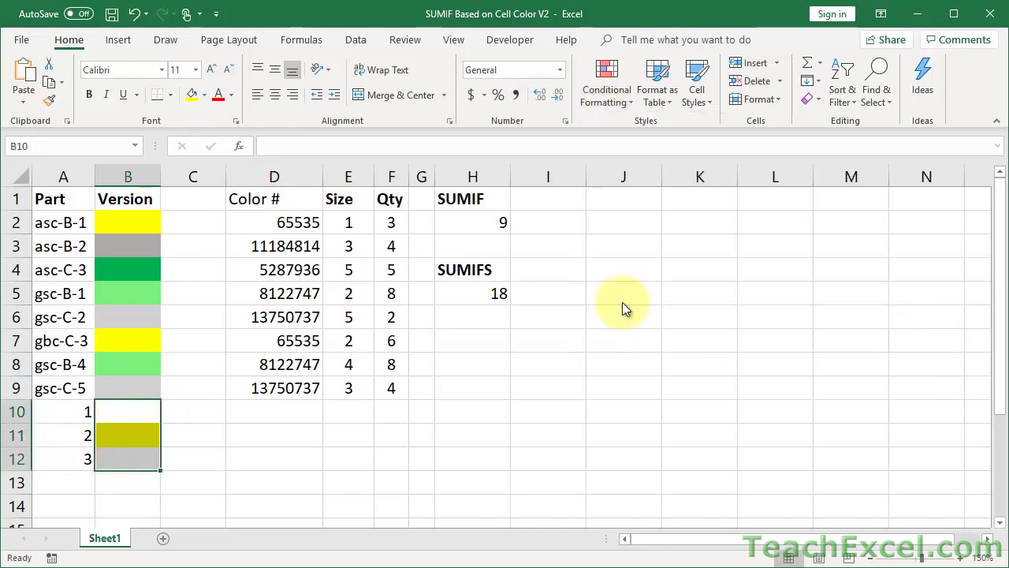
pyautogui.click(544, 252)
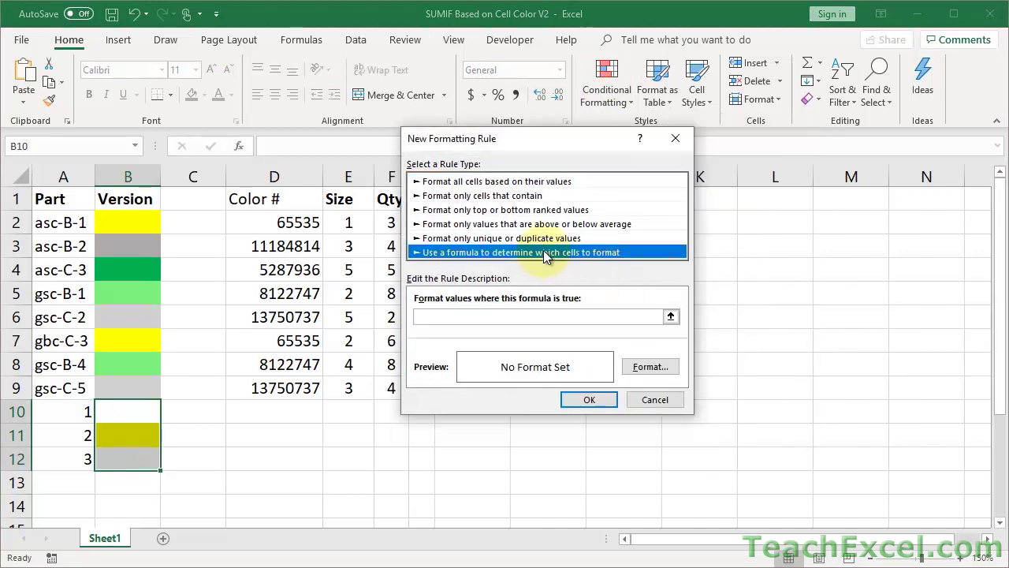
pyautogui.click(443, 318)
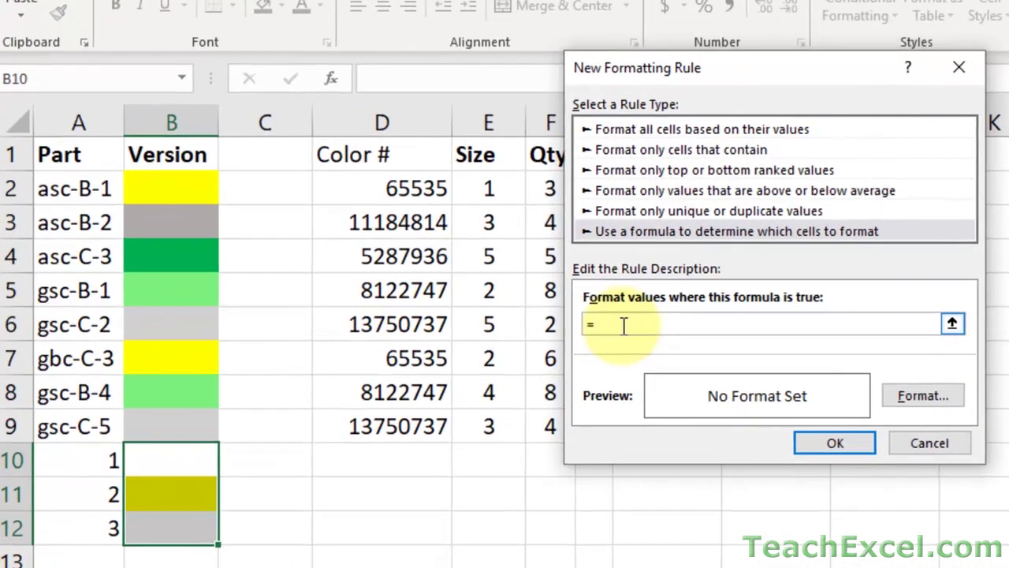
pyautogui.click(79, 458)
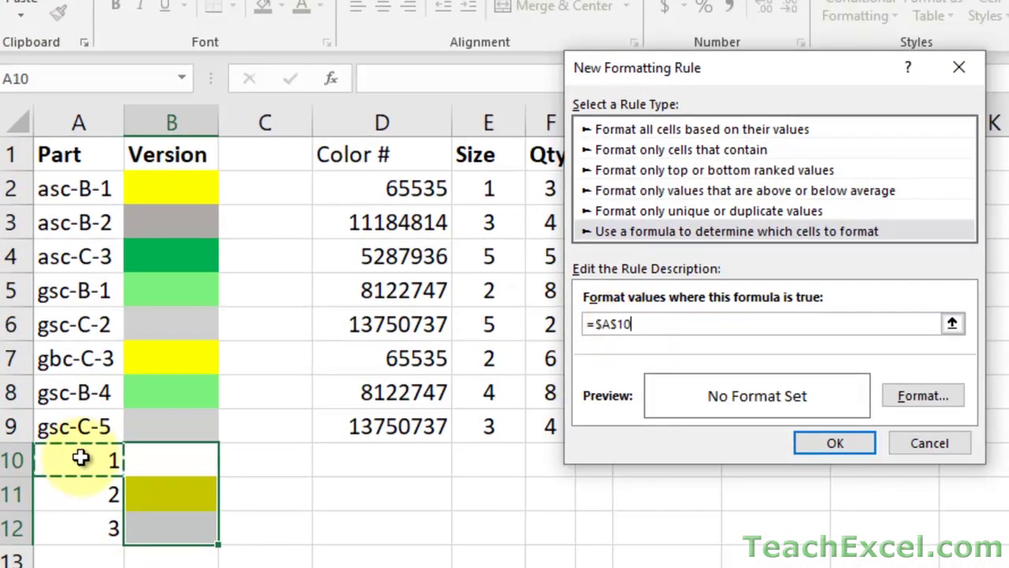
pyautogui.write('>=2')
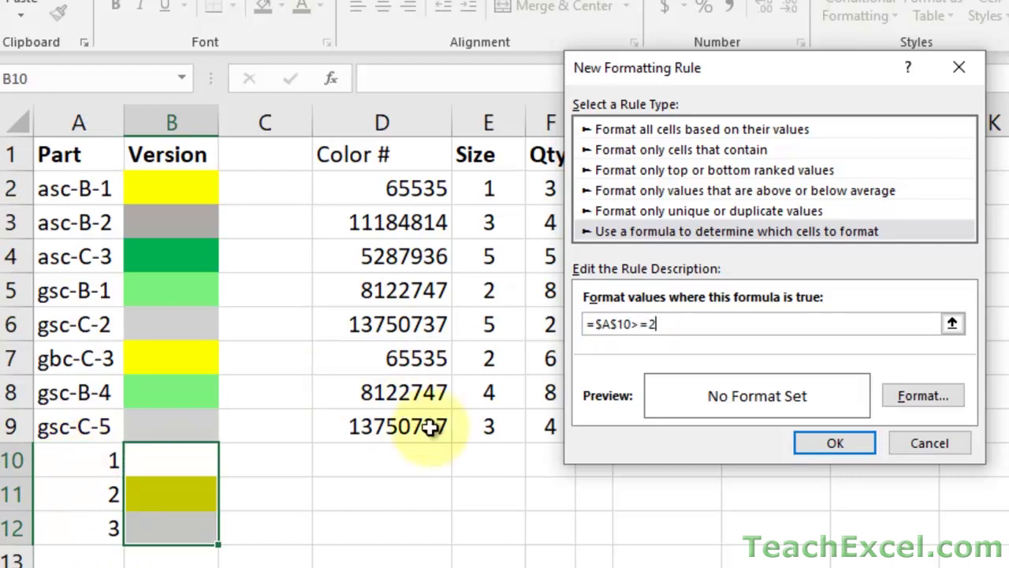
pyautogui.click(618, 325)
pyautogui.press('BackSpace')
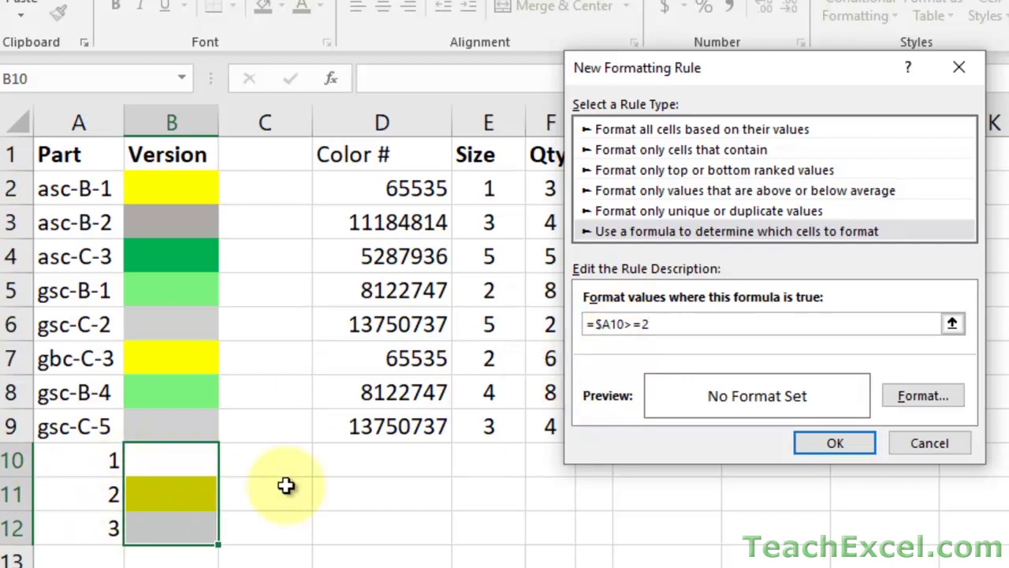
# - Give the rule a dark blue background fill and apply it to the selected cells
pyautogui.click(920, 392)
pyautogui.click(520, 95)
pyautogui.click(554, 99)
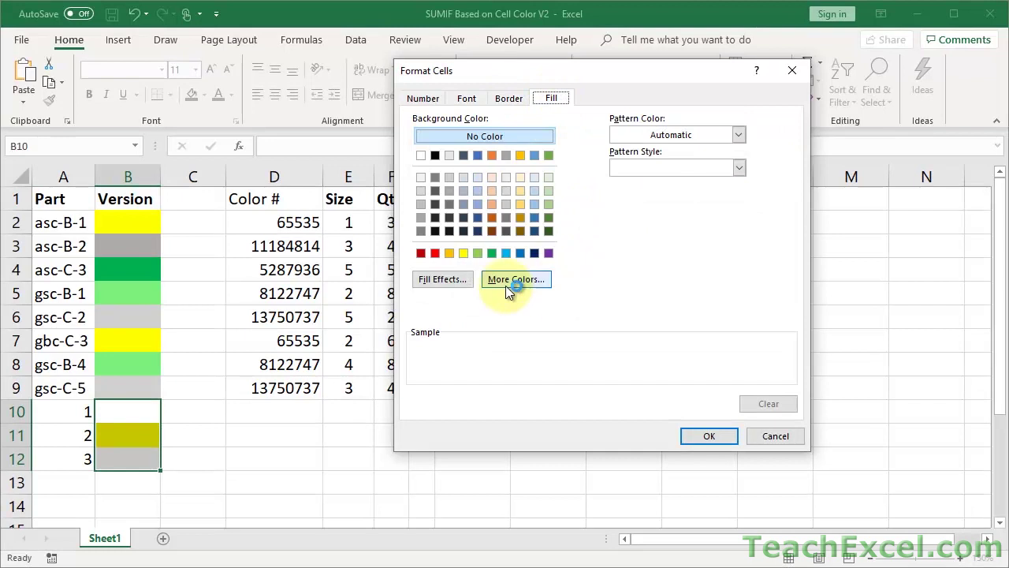
pyautogui.click(478, 217)
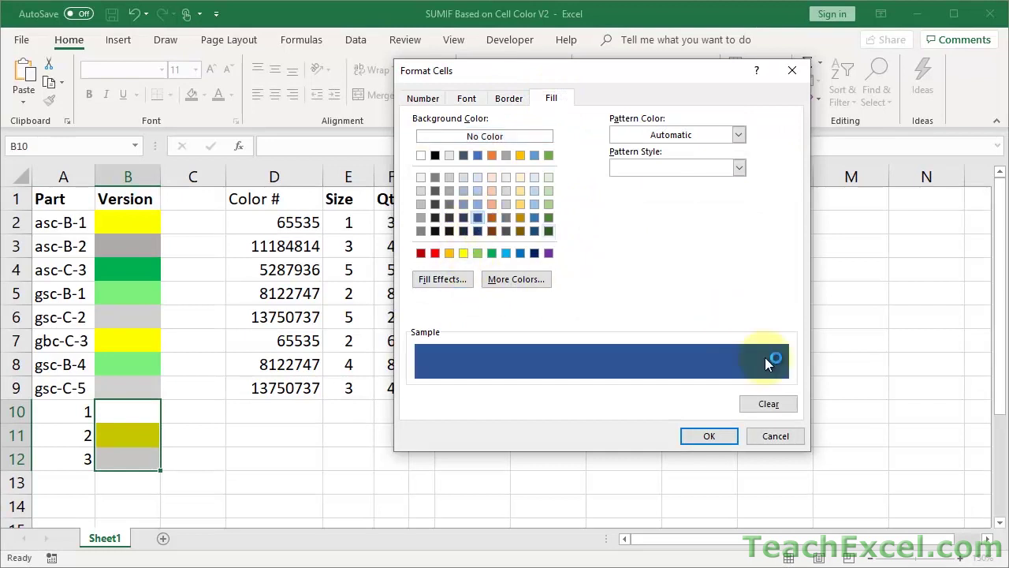
pyautogui.click(712, 439)
pyautogui.click(591, 399)
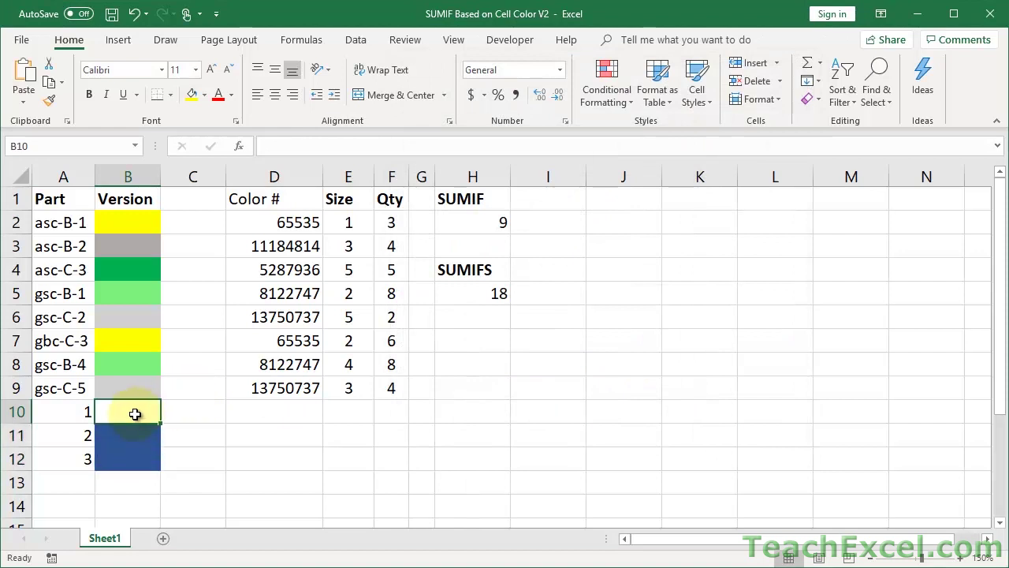
# - Run the color number macro on B2:B12 and widen column C so the full numbers fit
pyautogui.click(185, 411)
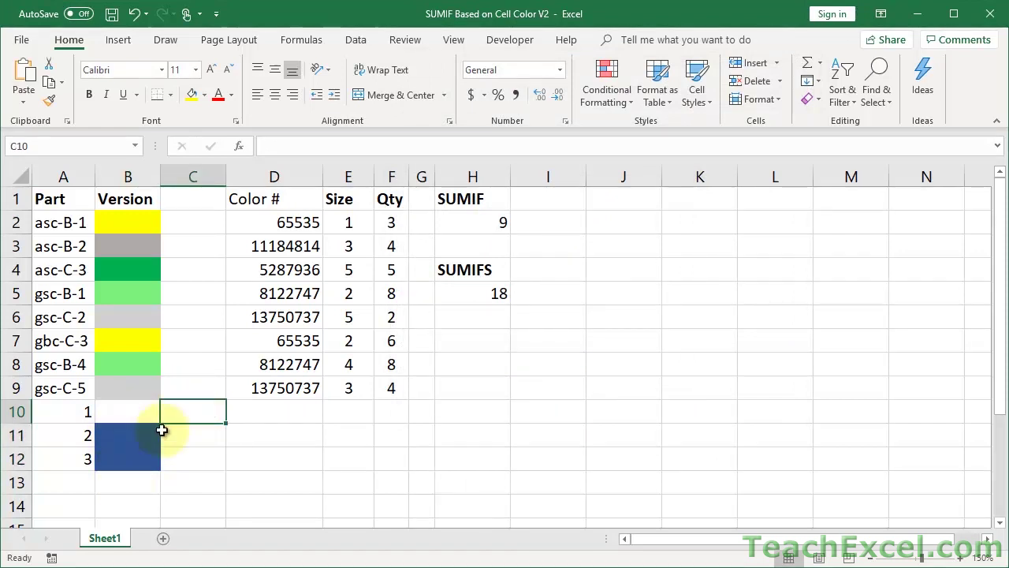
pyautogui.moveTo(137, 435)
pyautogui.mouseDown()
pyautogui.moveTo(148, 462)
pyautogui.moveTo(150, 390)
pyautogui.moveTo(95, 406)
pyautogui.moveTo(121, 427)
pyautogui.mouseUp()
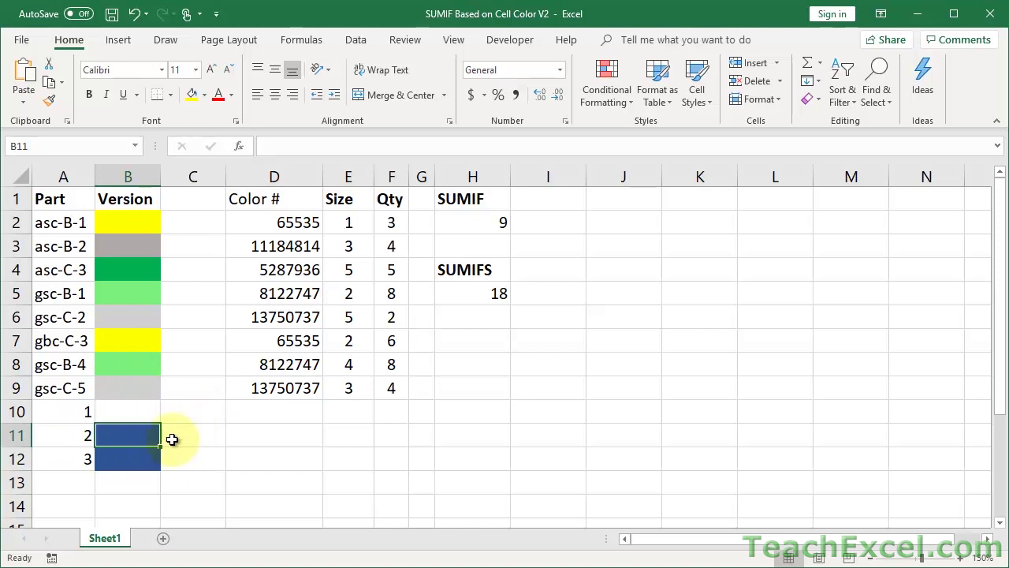
pyautogui.moveTo(124, 221); pyautogui.dragTo(129, 457)
pyautogui.click(128, 458)
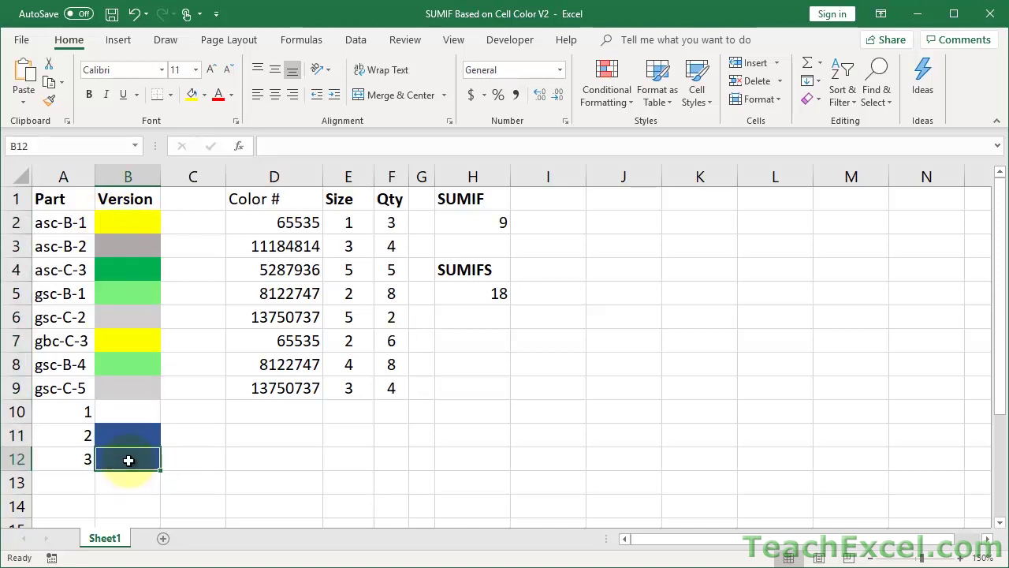
pyautogui.hotkey('ctrl', 'shift', 'Up')
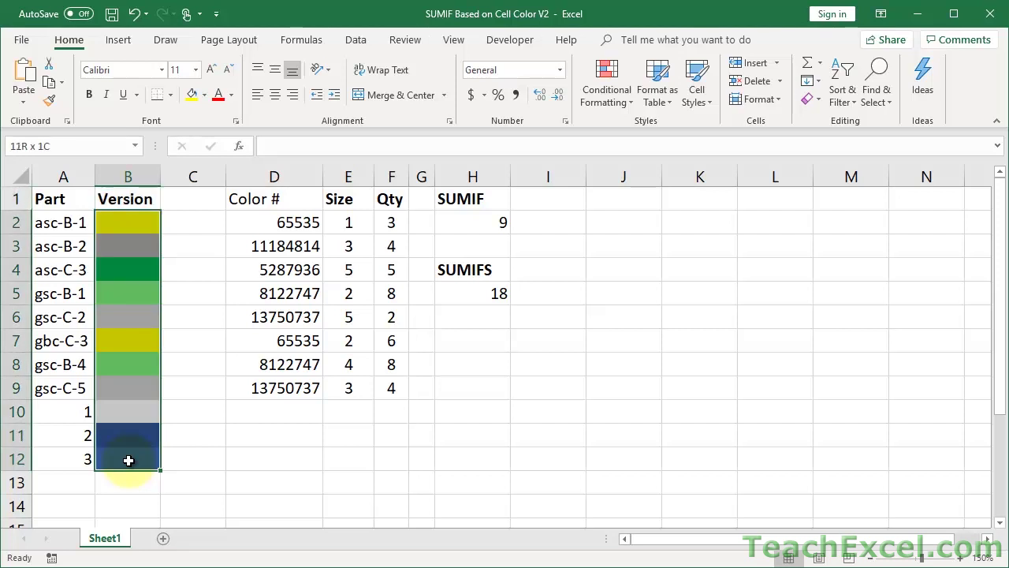
pyautogui.moveTo(128, 460); pyautogui.dragTo(128, 460)
pyautogui.hotkey('alt', 'F8')
pyautogui.press('Return')
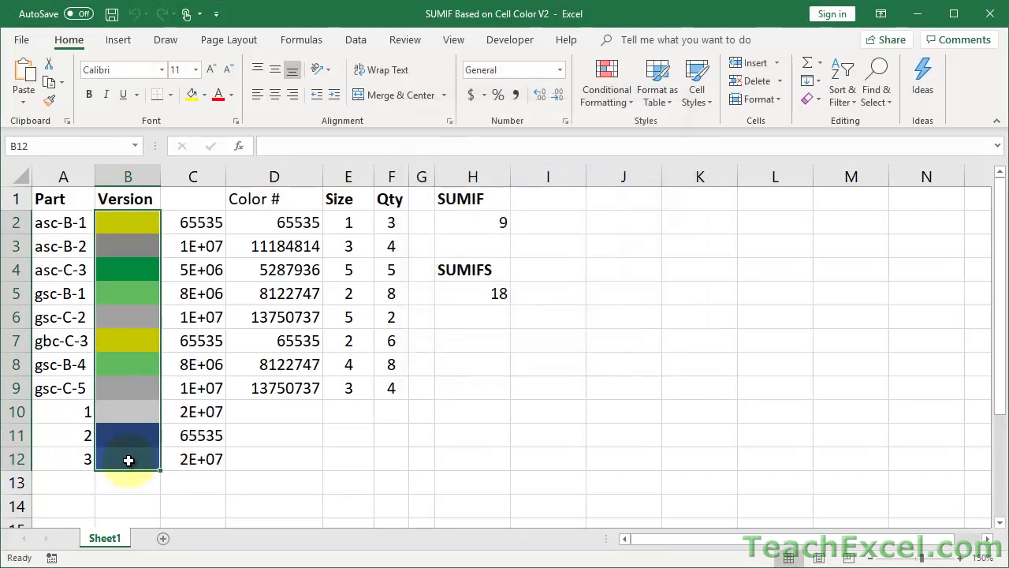
pyautogui.moveTo(227, 175); pyautogui.dragTo(282, 172)
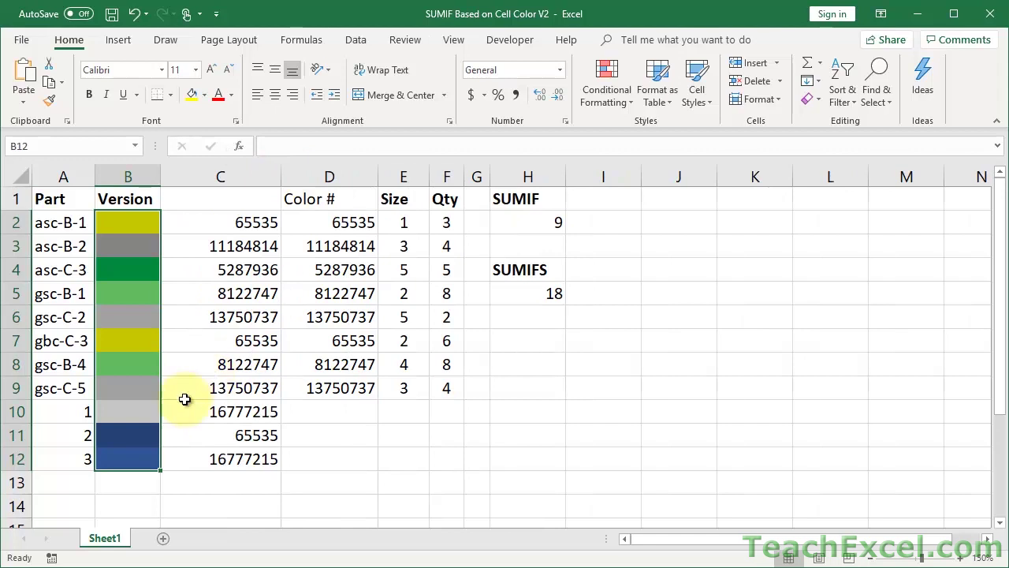
# - Compare the color numbers in column C with the fills in column B, including rows 10 to 12 and the yellow cell B7
pyautogui.moveTo(236, 223); pyautogui.dragTo(245, 390)
pyautogui.click(131, 401)
pyautogui.click(215, 414)
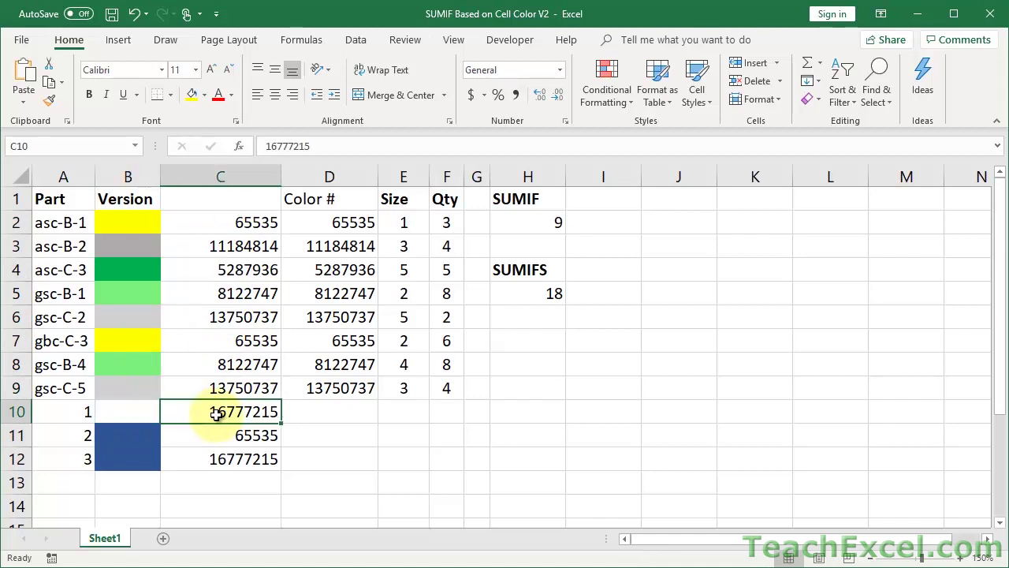
pyautogui.click(136, 463)
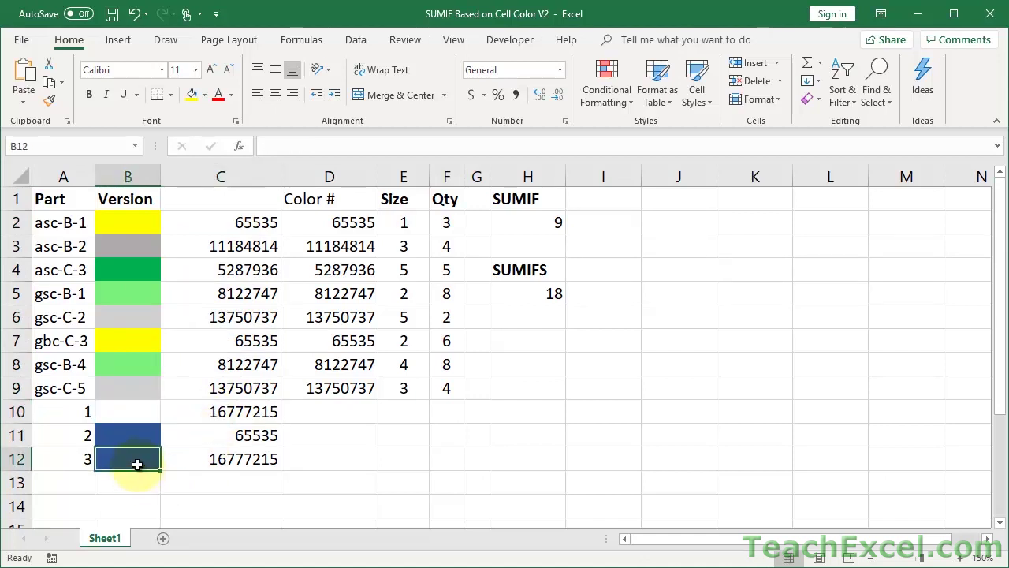
pyautogui.press('Right')
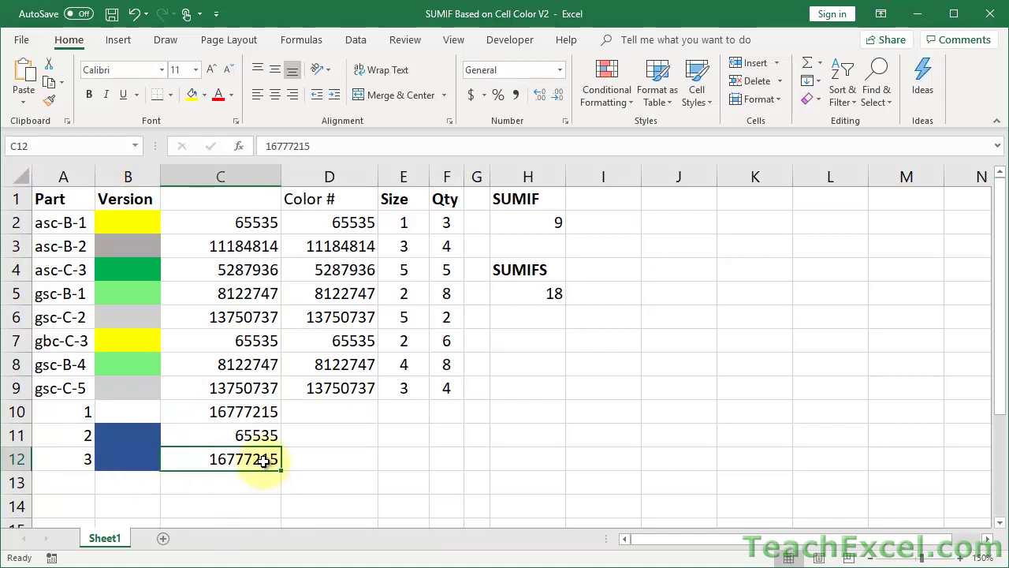
pyautogui.click(145, 432)
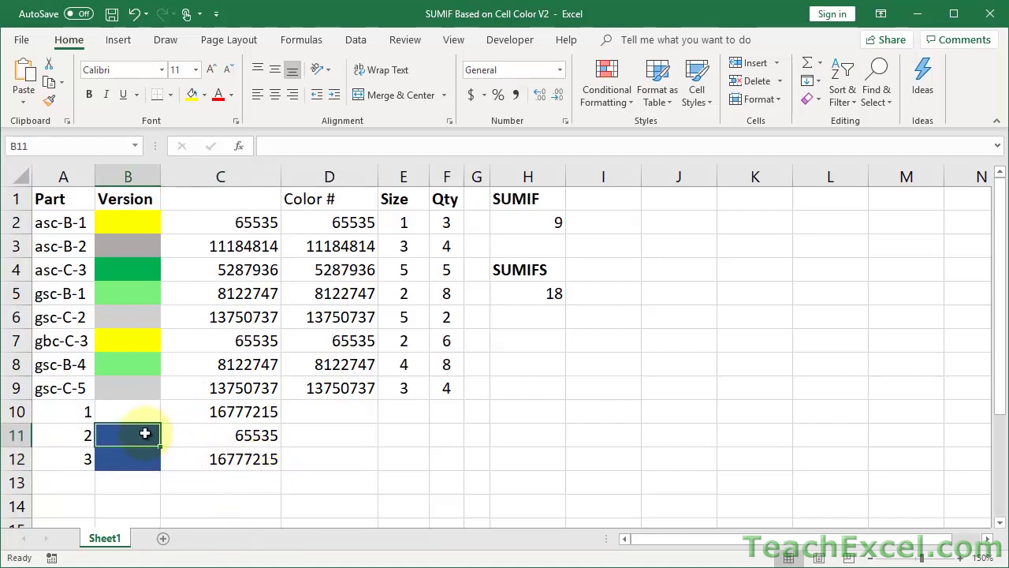
pyautogui.click(216, 434)
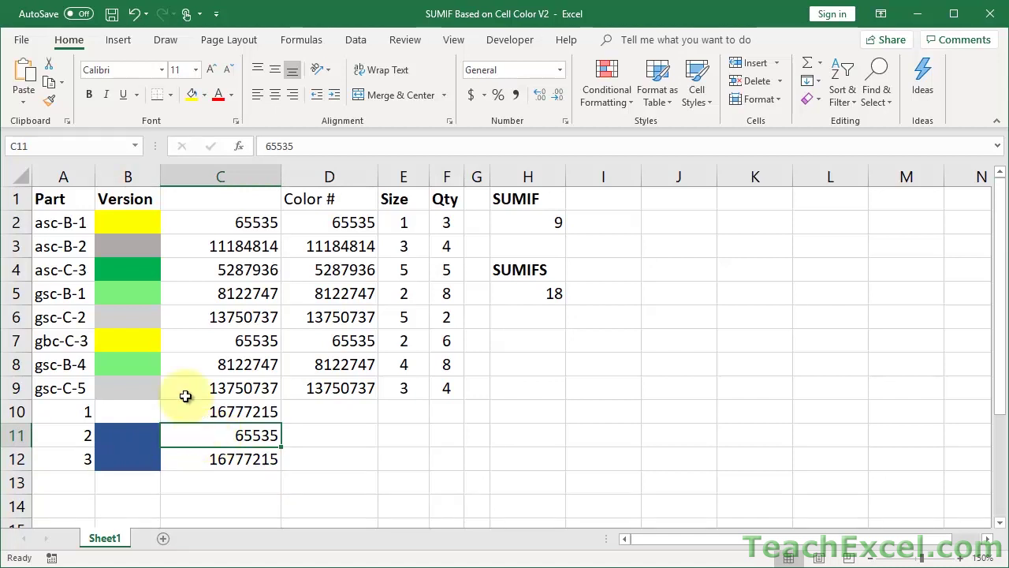
pyautogui.click(144, 339)
pyautogui.click(198, 340)
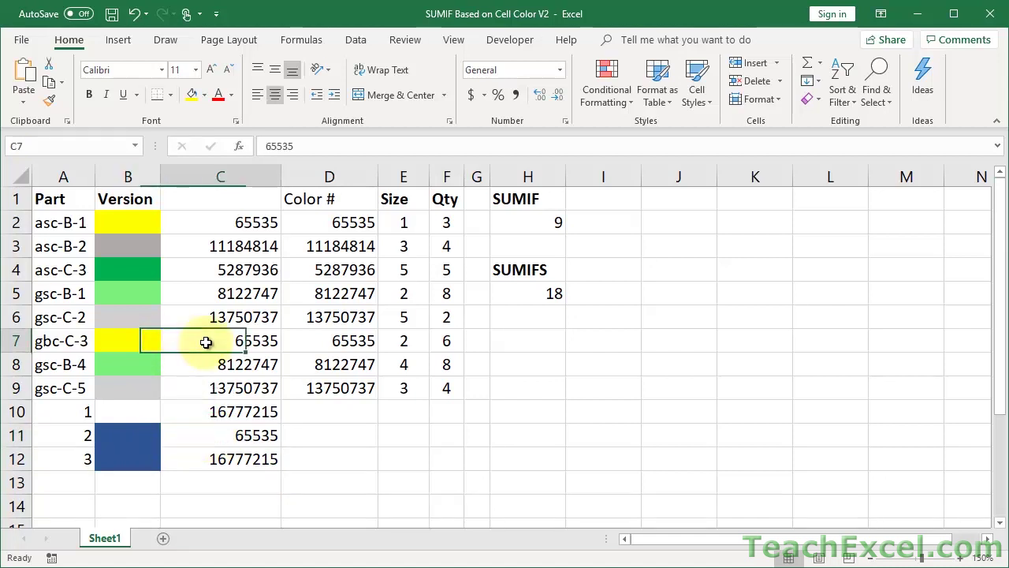
pyautogui.click(154, 340)
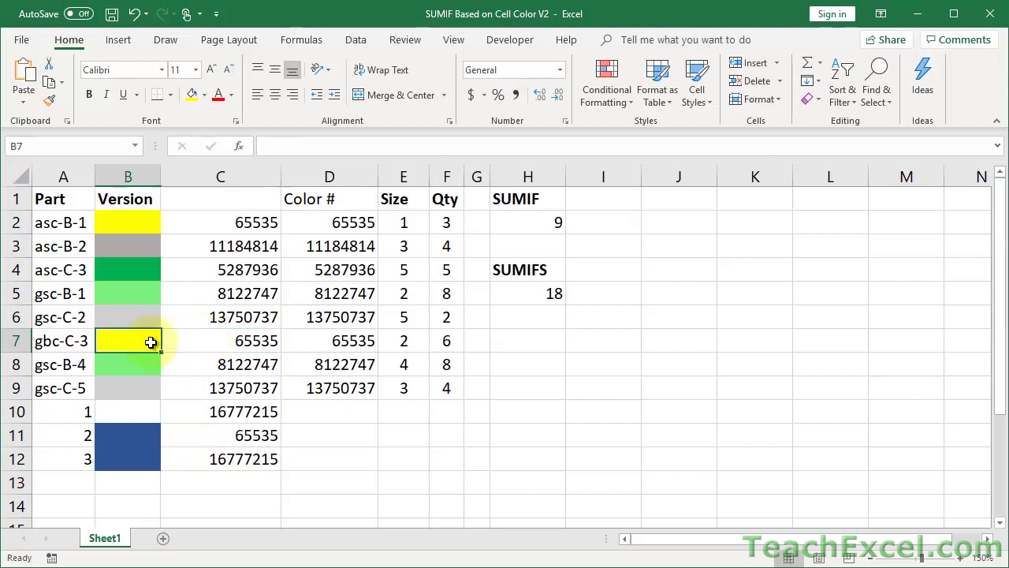
pyautogui.click(228, 437)
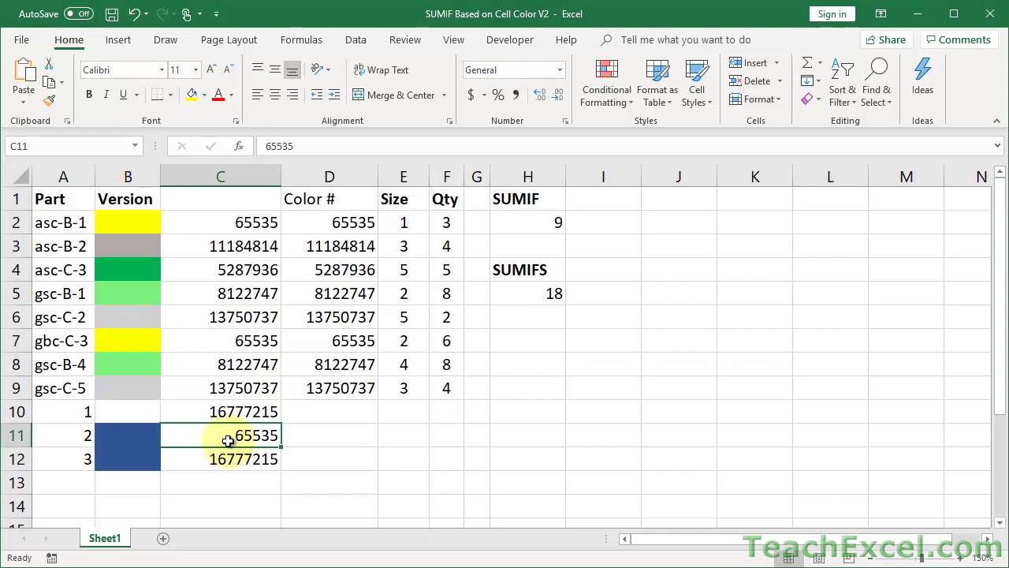
# - Examine the conditionally formatted cell B12 against its color number in C12, and check the neighbouring cells B10:B11
pyautogui.press('Down')
pyautogui.press('Left')
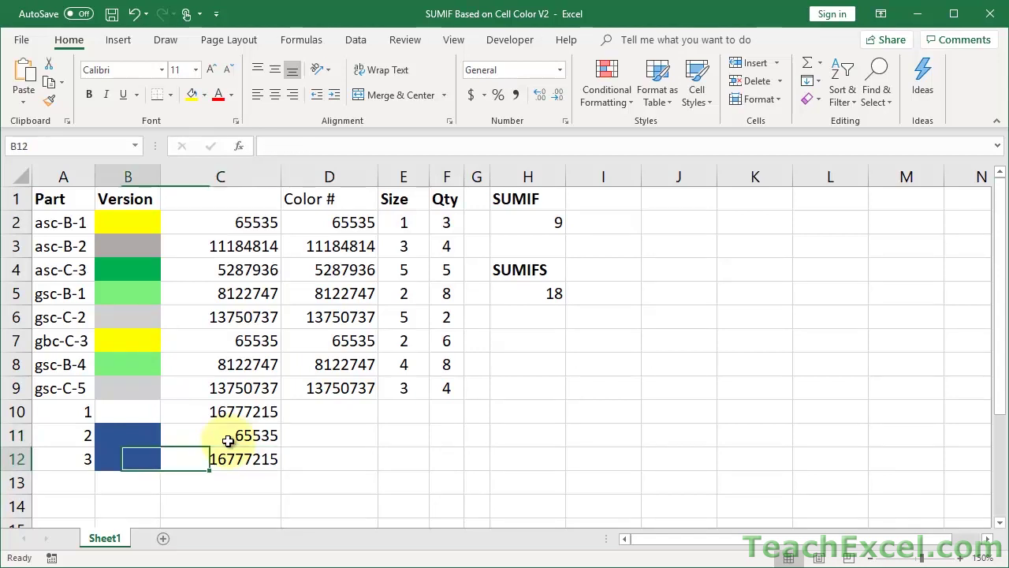
pyautogui.press('Right')
pyautogui.press('Left')
pyautogui.press('Right')
pyautogui.press('Left')
pyautogui.press('Right')
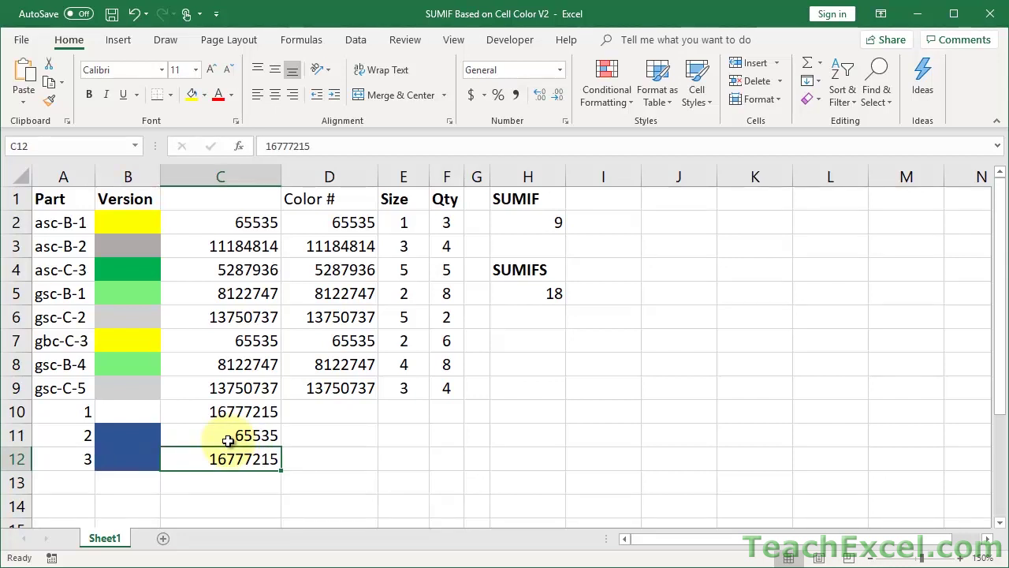
pyautogui.press('Left')
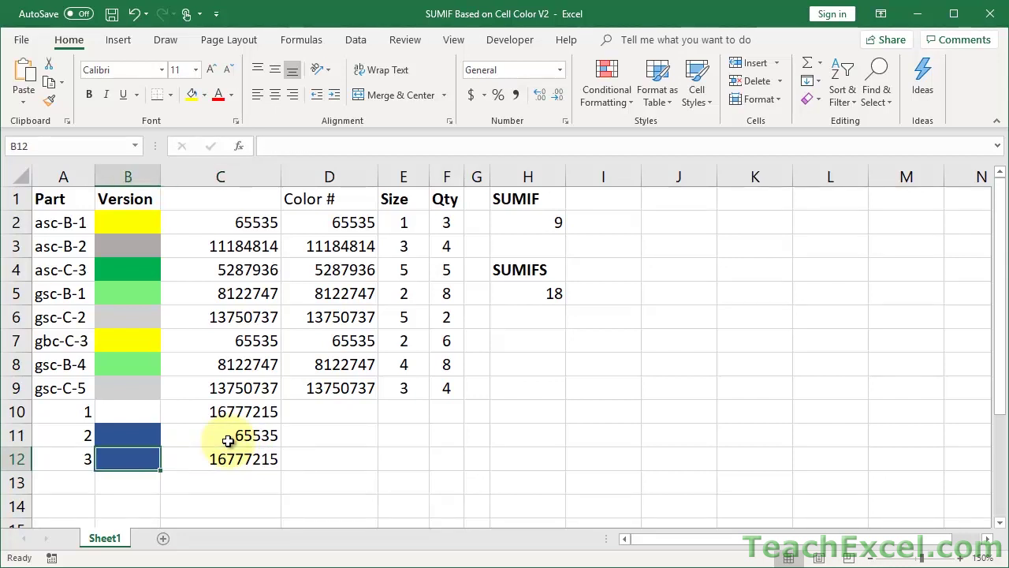
pyautogui.press('Up')
pyautogui.press('Up')
pyautogui.press('Down')
pyautogui.press('Down')
pyautogui.press('Up')
pyautogui.press('Up')
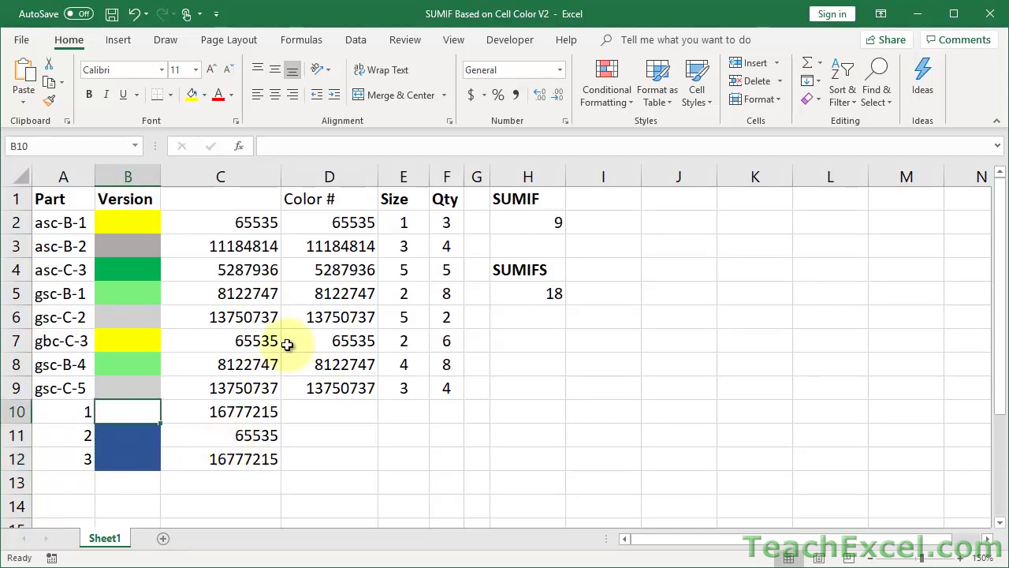
# - Insert a blank column before the new color numbers and clear all formatting it inherited
pyautogui.rightClick(235, 172)
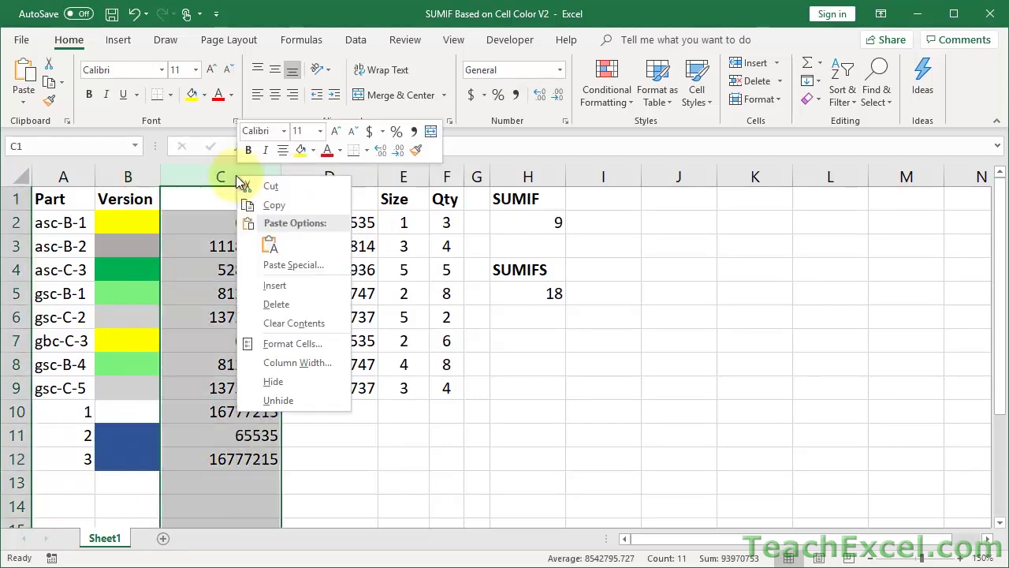
pyautogui.click(276, 286)
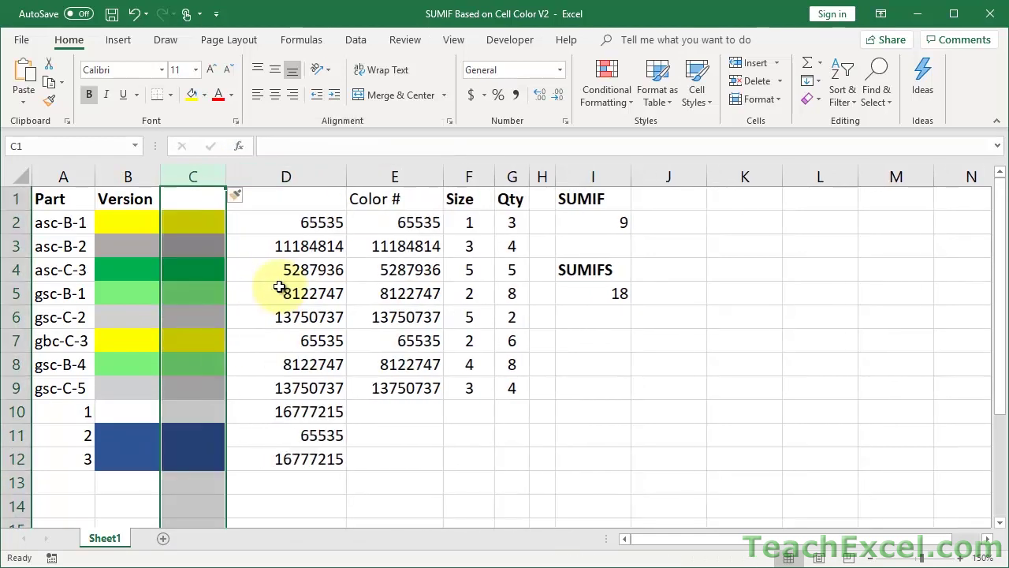
pyautogui.click(817, 103)
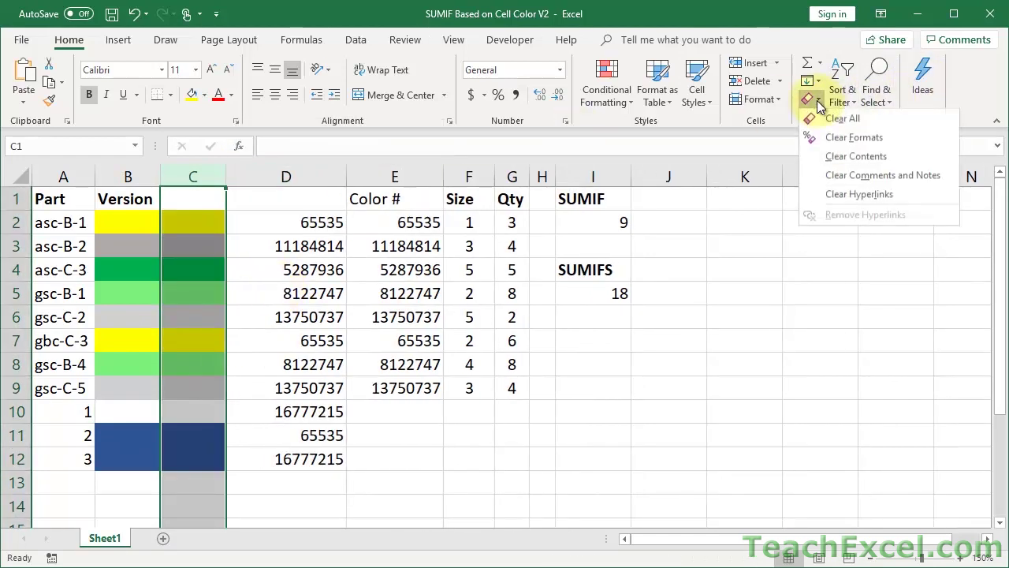
pyautogui.click(826, 120)
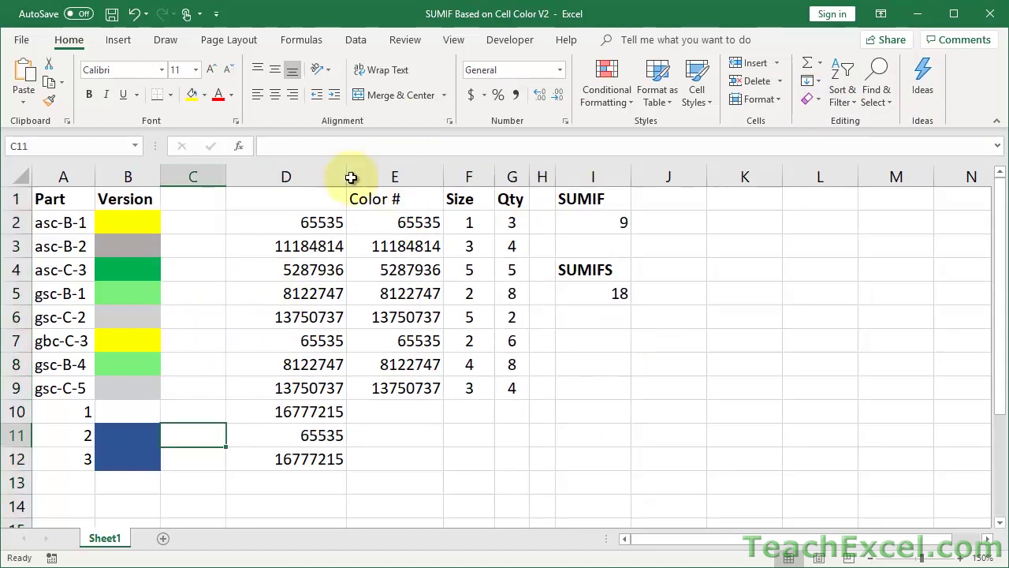
# - Enter the header Color #2 in D1 above the new color numbers
pyautogui.click(264, 201)
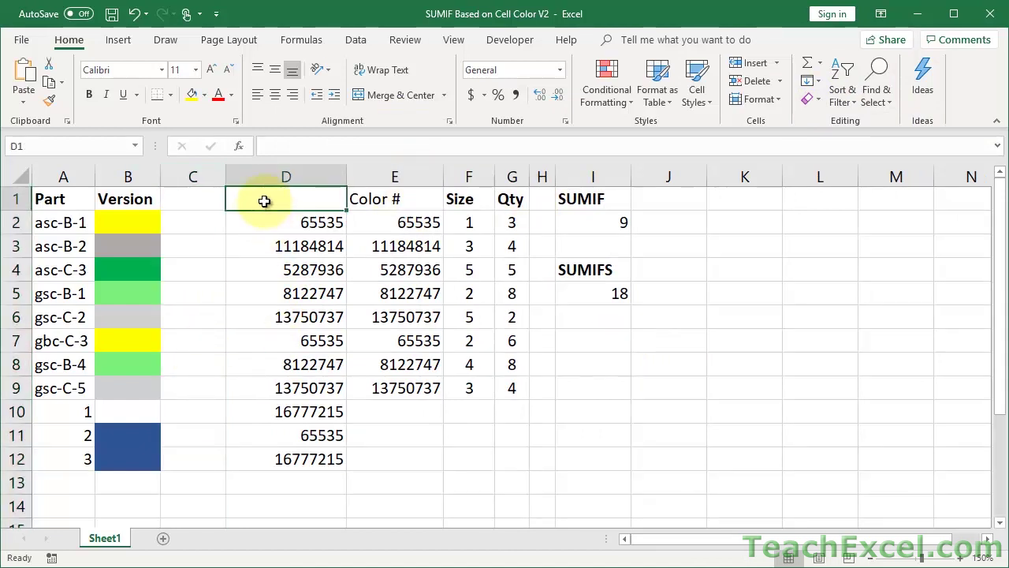
pyautogui.write('Color #')
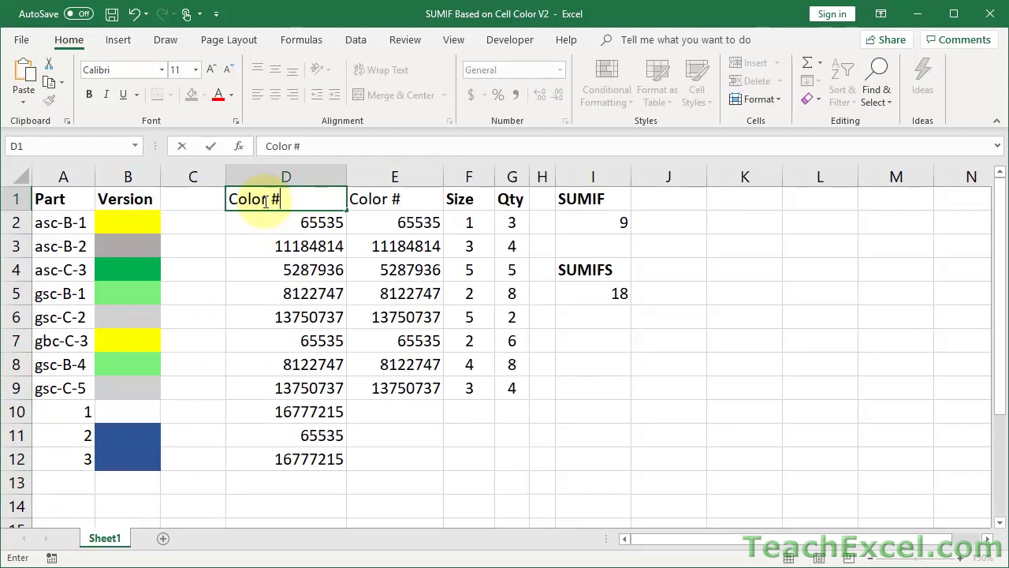
pyautogui.write('2')
pyautogui.press('Return')
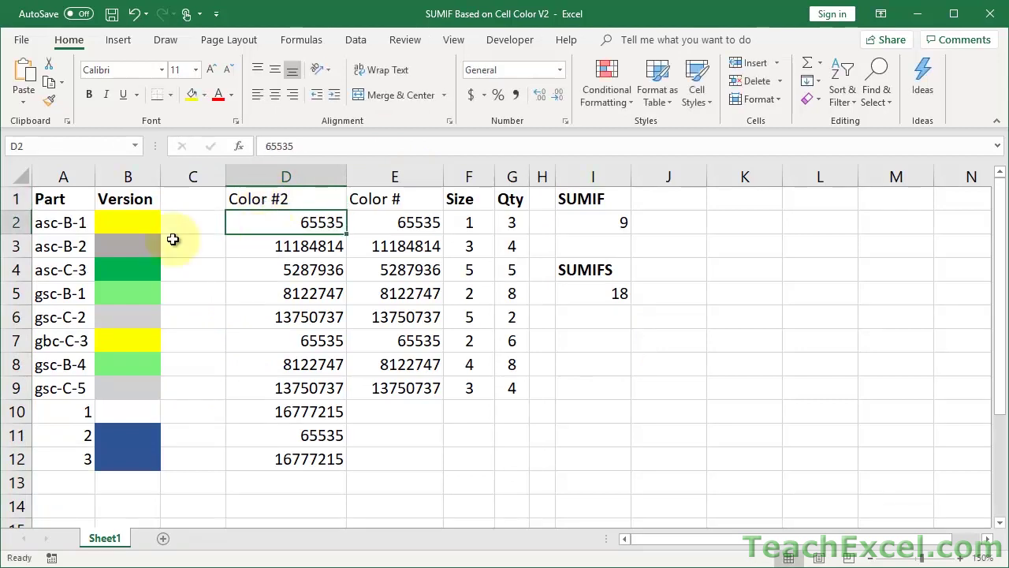
# - In the ListColors macro code, add the comment "' Cell background color." above the c.Offset line inside the loop
pyautogui.click(194, 198)
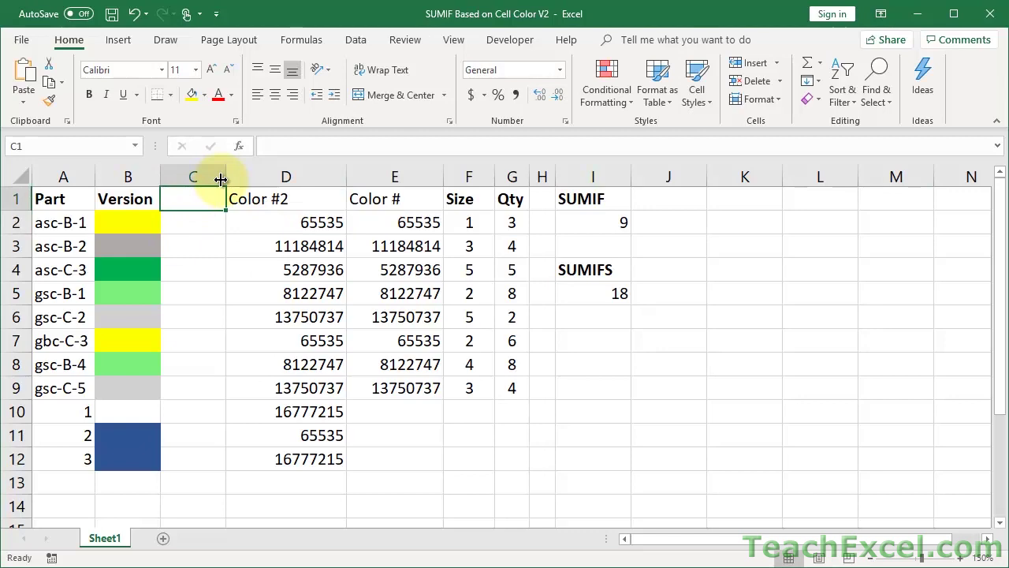
pyautogui.hotkey('alt', 'F11')
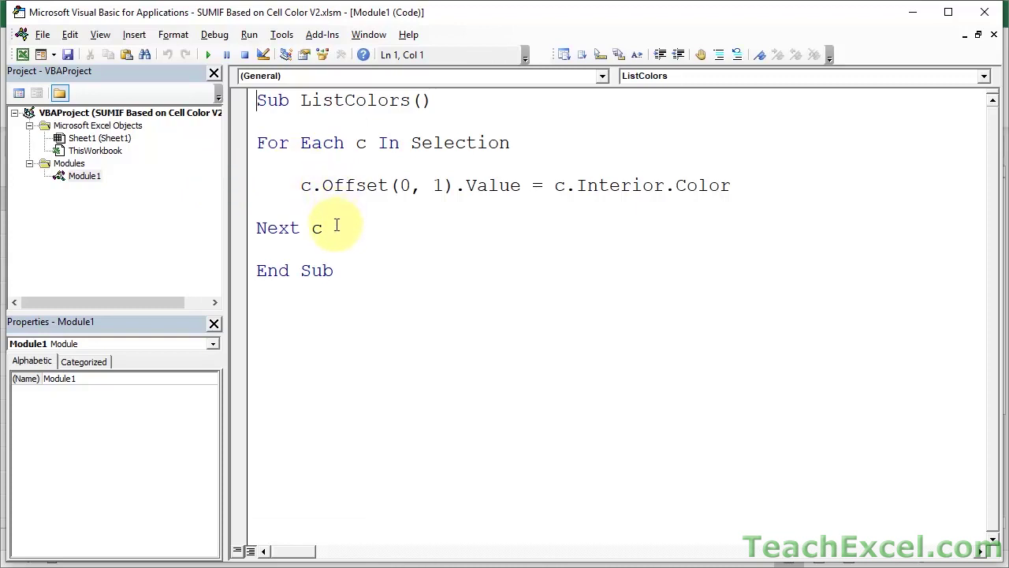
pyautogui.moveTo(338, 226); pyautogui.dragTo(249, 148)
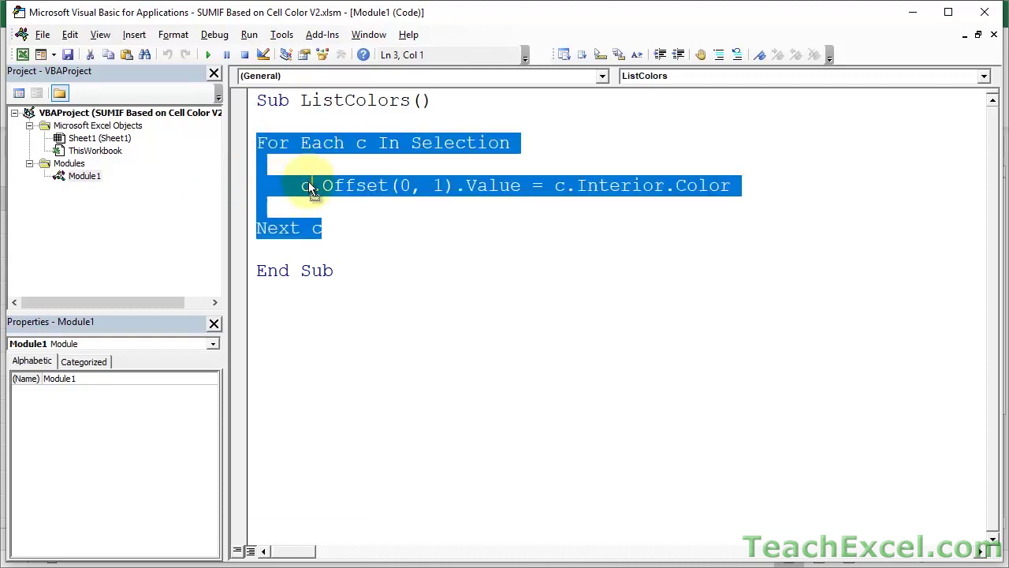
pyautogui.click(383, 167)
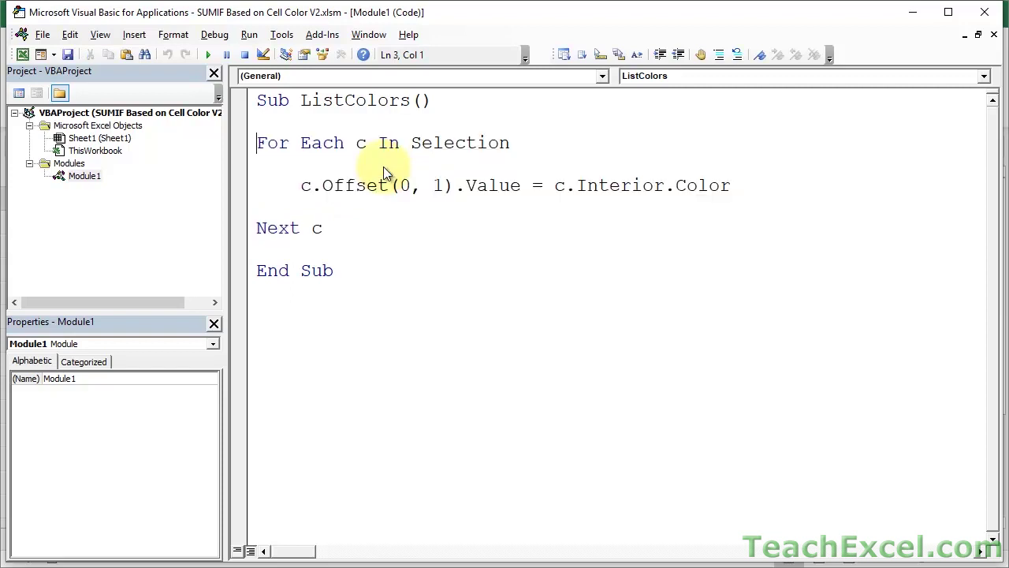
pyautogui.press('Tab')
pyautogui.press('Return')
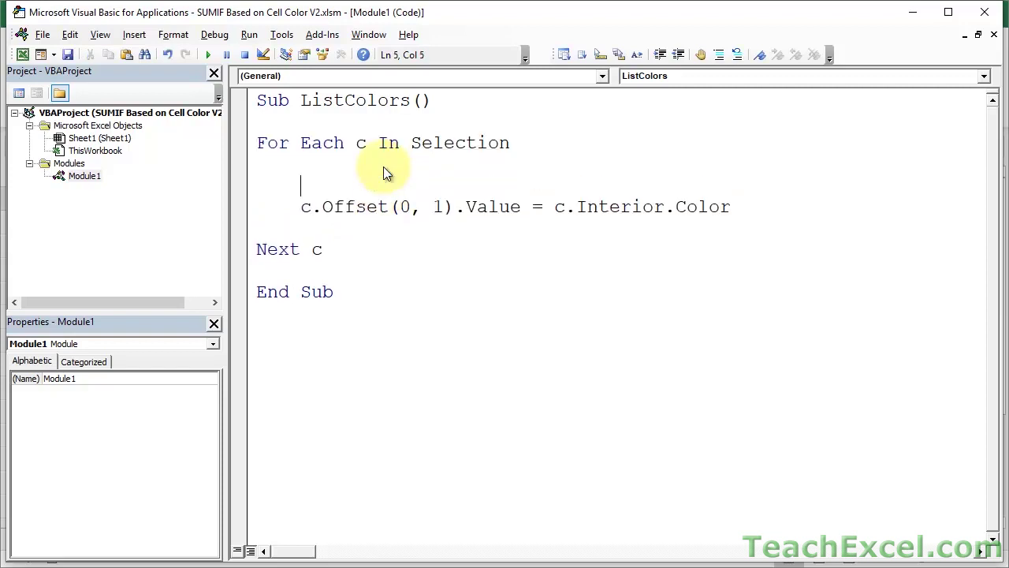
pyautogui.write("' Cell bac")
pyautogui.press('BackSpace')
pyautogui.press('BackSpace')
pyautogui.write('ackground color.')
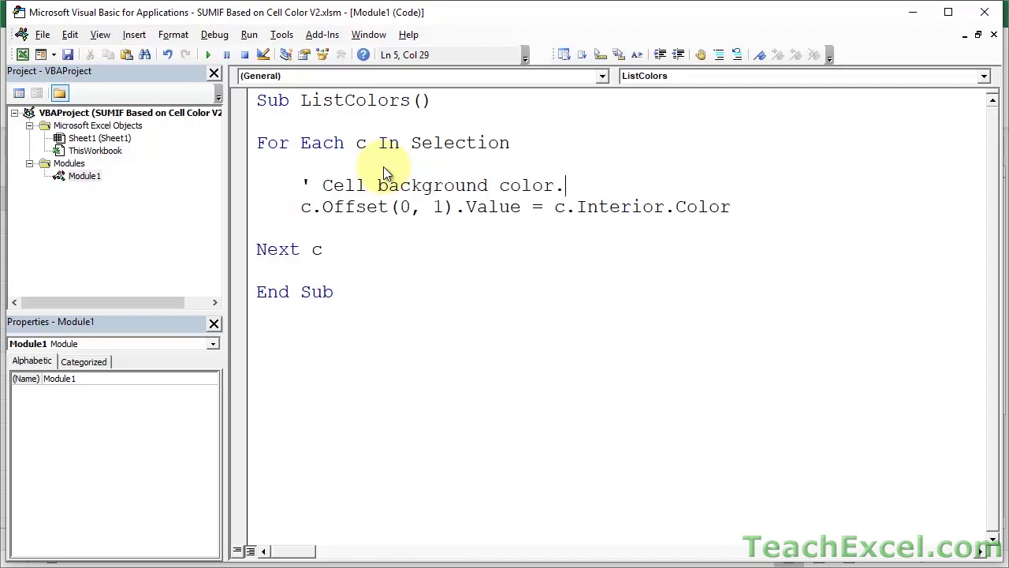
# - Add a second comment line reading "' - won't return conditional formatting colors" under the background color comment
pyautogui.press('Return')
pyautogui.write("' - ")
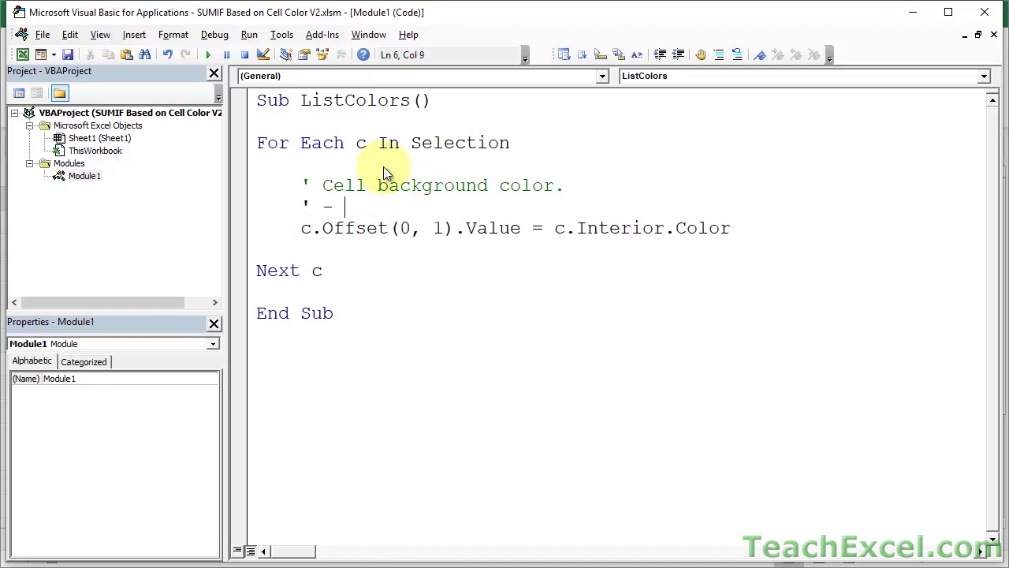
pyautogui.write("won't retur")
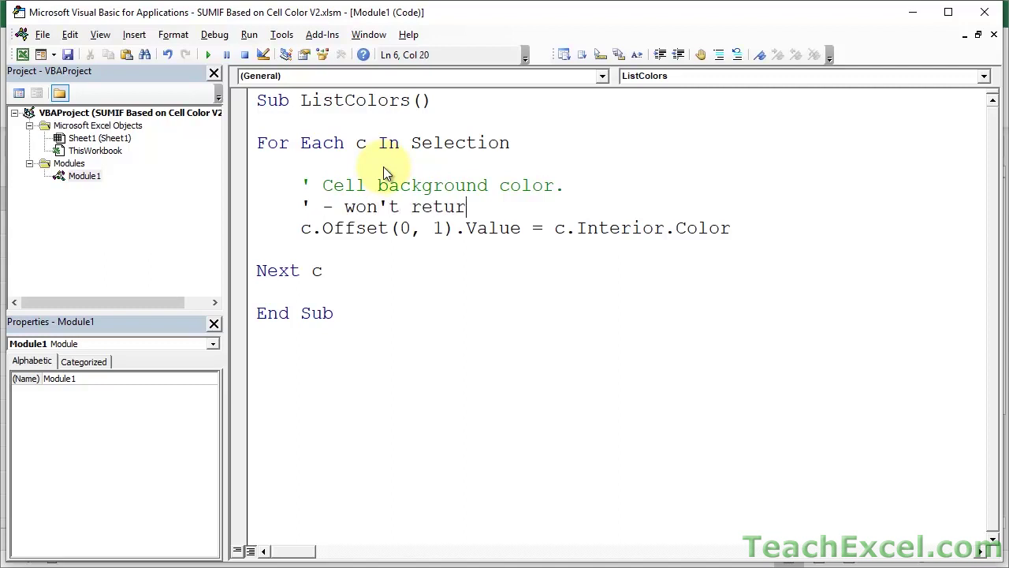
pyautogui.write('n conditional ')
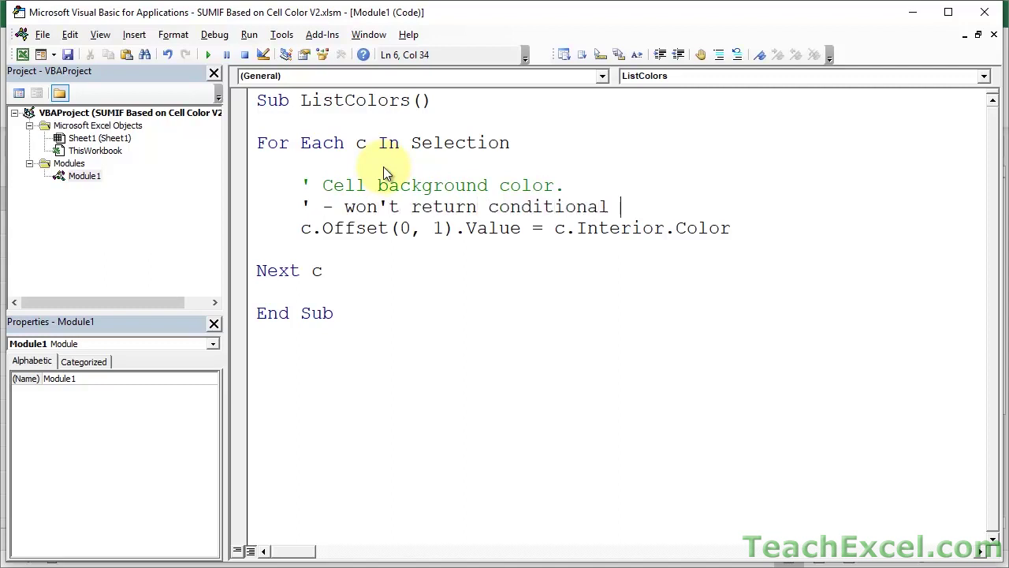
pyautogui.write('formatting colors')
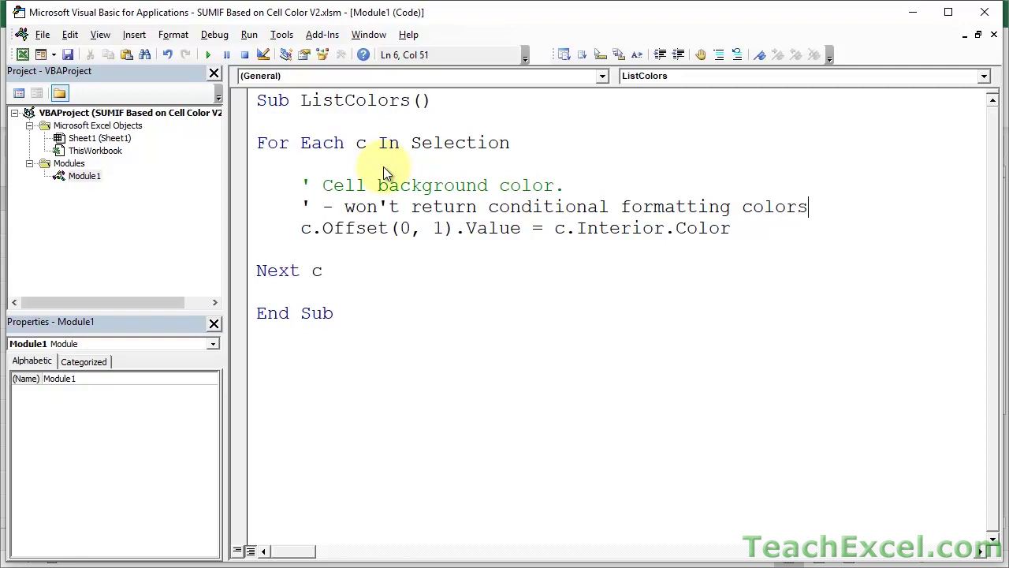
pyautogui.press('Down')
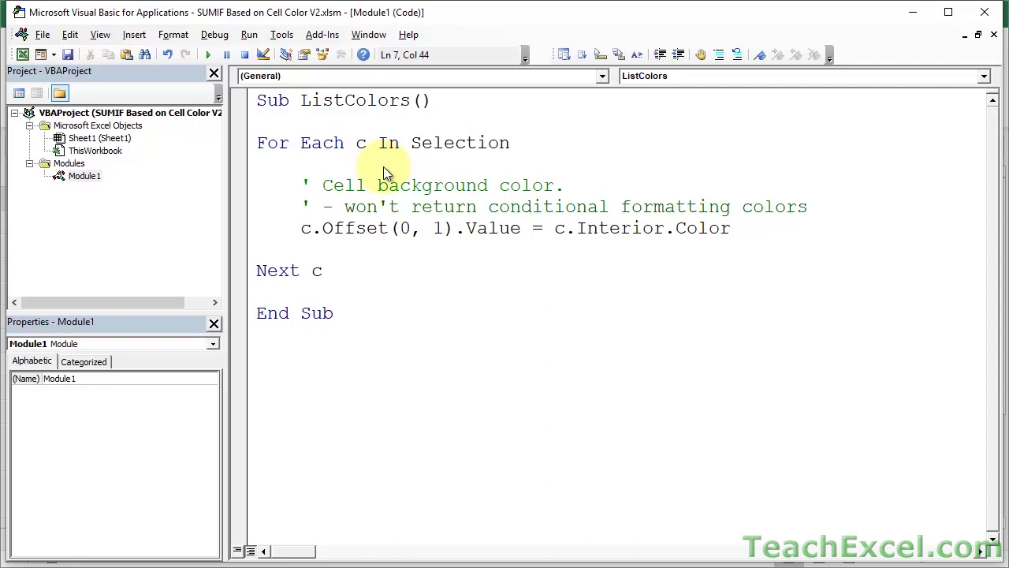
pyautogui.press('Home')
pyautogui.press('Return')
pyautogui.press('Up')
pyautogui.press('BackSpace')
pyautogui.press('BackSpace')
# - Below the Interior.Color line in the loop, add the line c.Offset(0, 1).Value = c.DisplayFormat.Interior.Color
pyautogui.press('Down')
pyautogui.press('Down')
pyautogui.press('Return')
pyautogui.press('Up')
pyautogui.press('Tab')
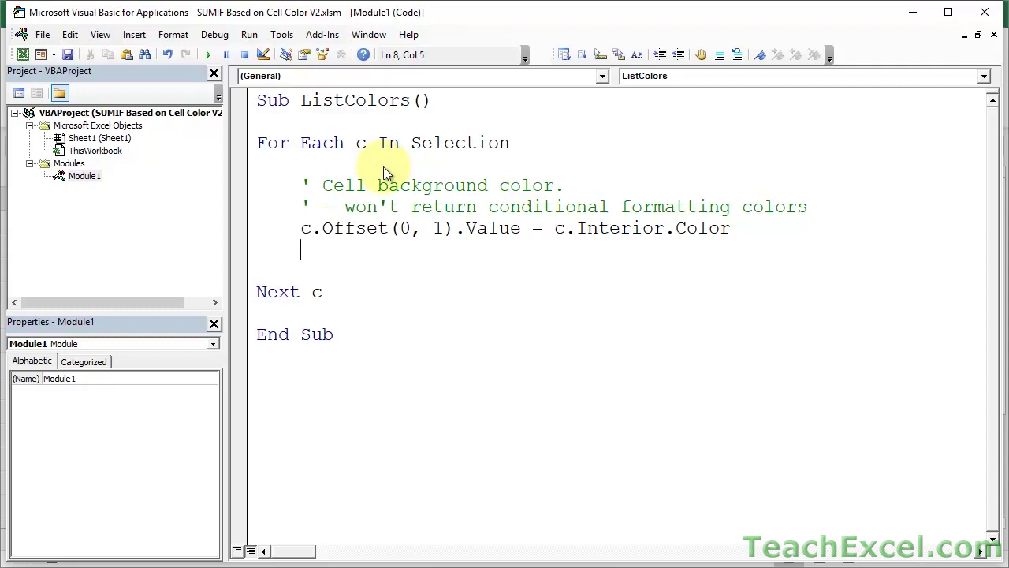
pyautogui.write('c.Offset(0,1).Value = c')
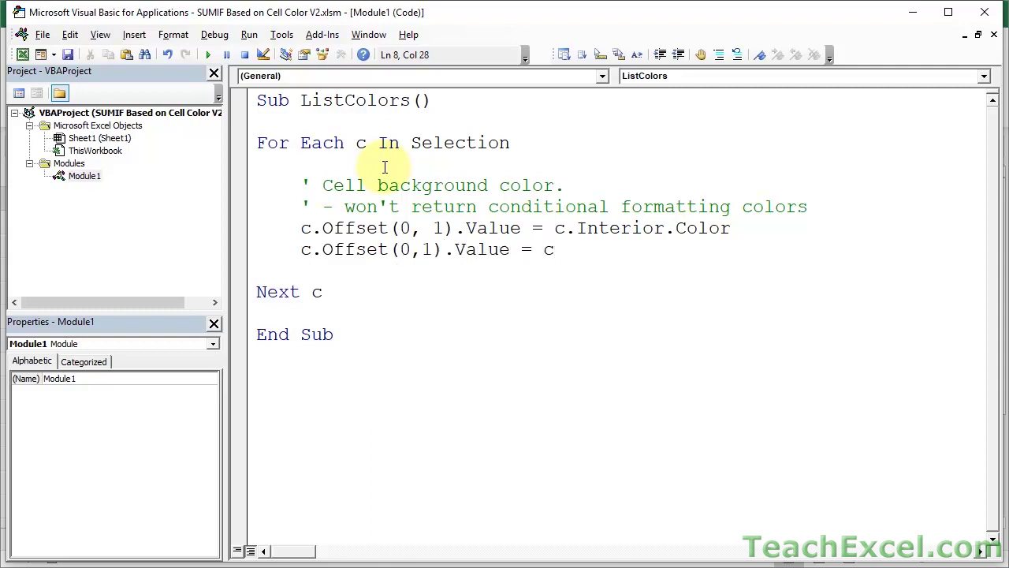
pyautogui.write('.DisplayFormat.I')
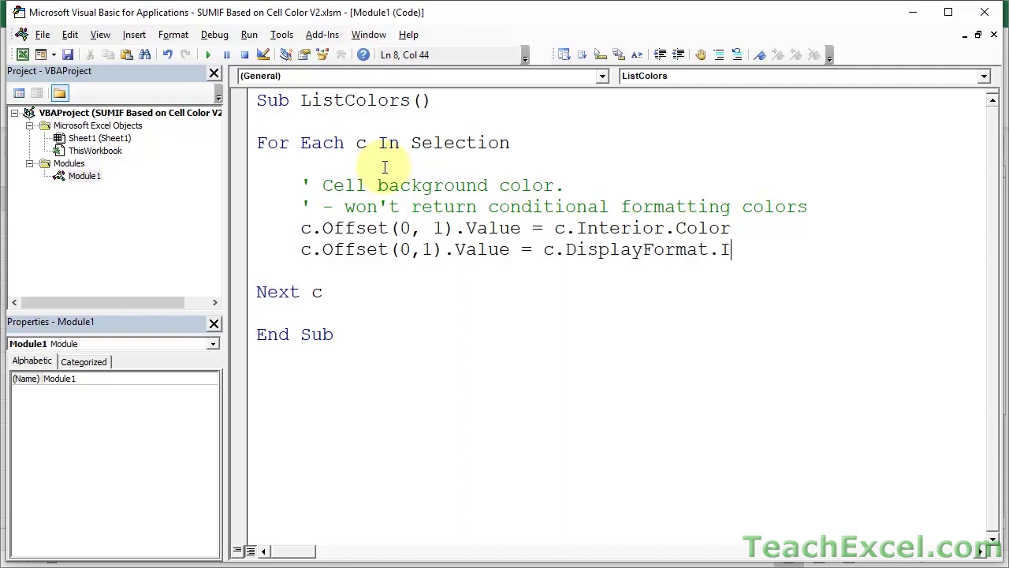
pyautogui.write('nterior.Color')
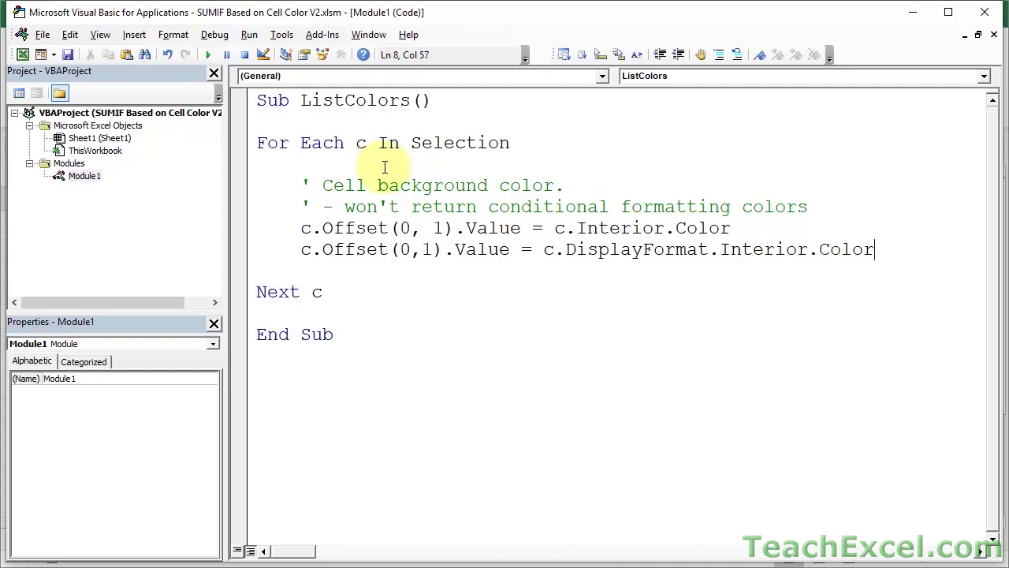
pyautogui.press('Up')
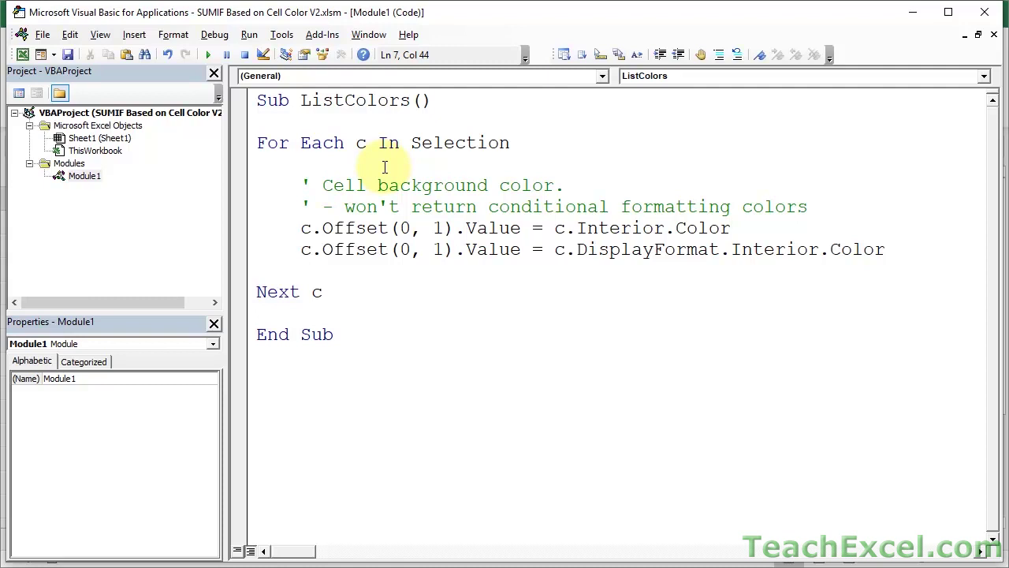
# - Comment out the c.Interior.Color line and insert two blank lines between it and the DisplayFormat line
pyautogui.doubleClick(619, 250)
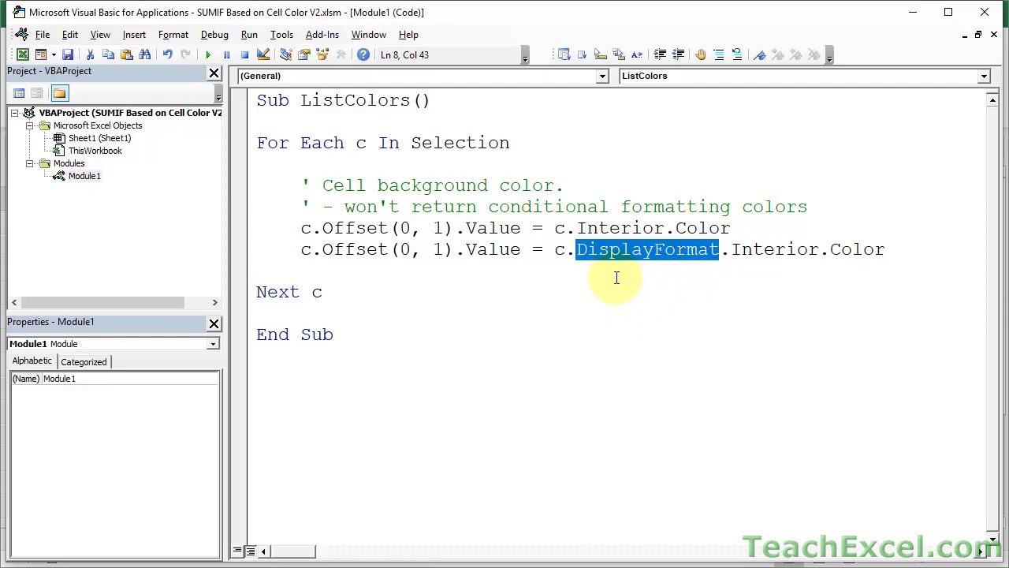
pyautogui.click(301, 228)
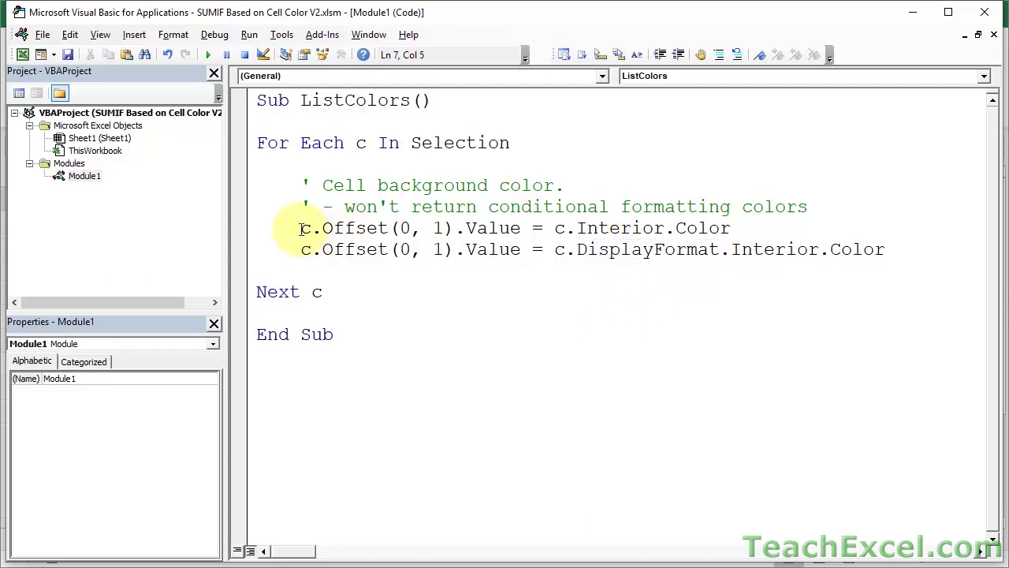
pyautogui.write("'")
pyautogui.click(774, 229)
pyautogui.press('Return')
pyautogui.press('Return')
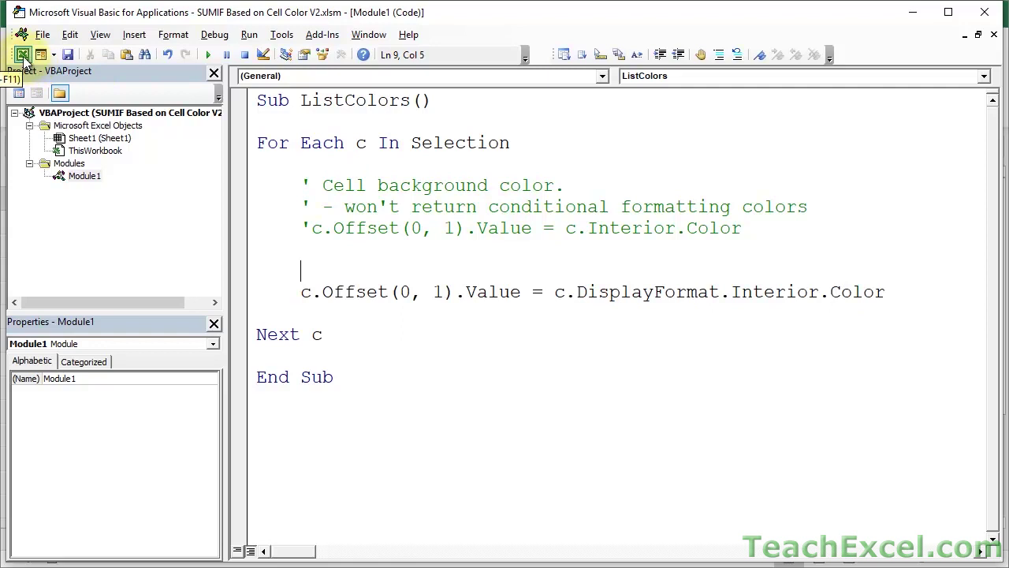
# - Back in the worksheet, run the ListColors macro on B2:B12 and widen column C to show the full color numbers
pyautogui.click(22, 55)
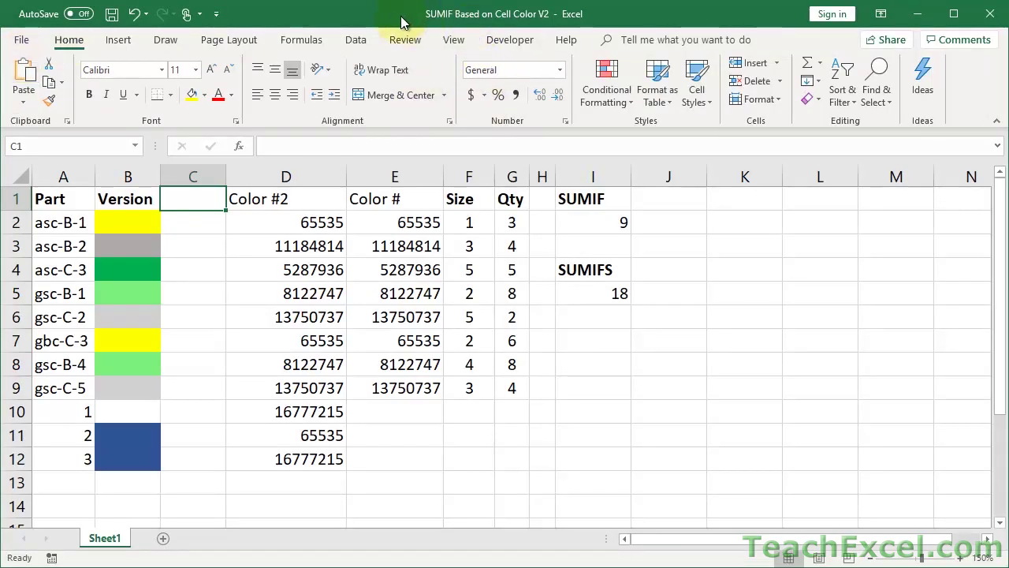
pyautogui.click(129, 220)
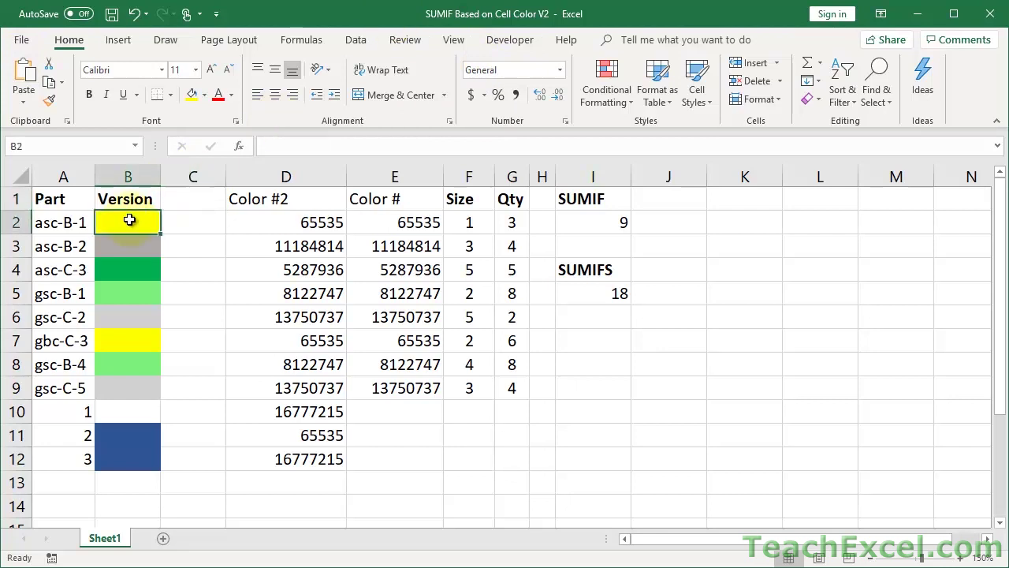
pyautogui.moveTo(129, 220); pyautogui.dragTo(127, 469)
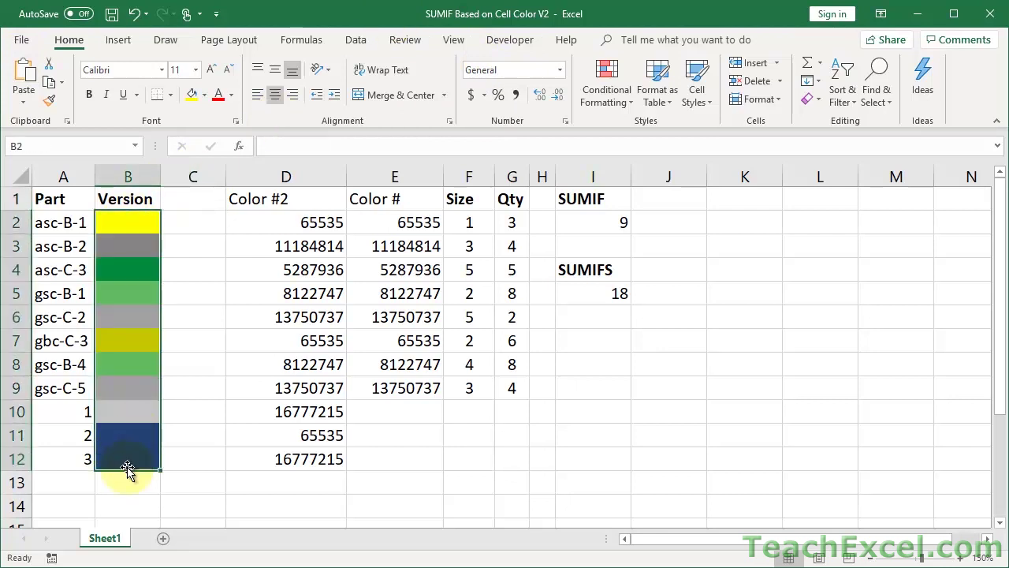
pyautogui.hotkey('alt', 'F8')
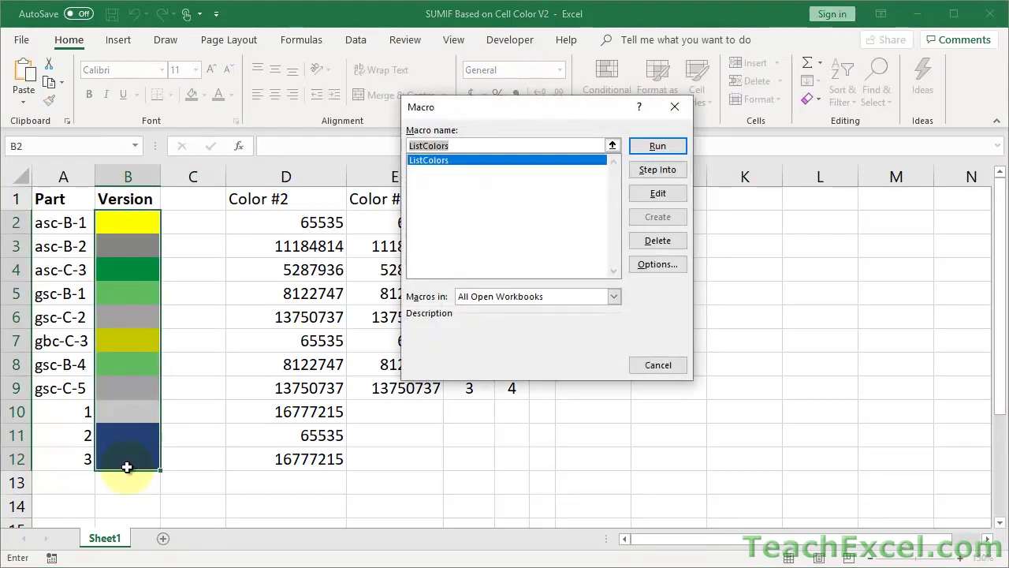
pyautogui.press('Return')
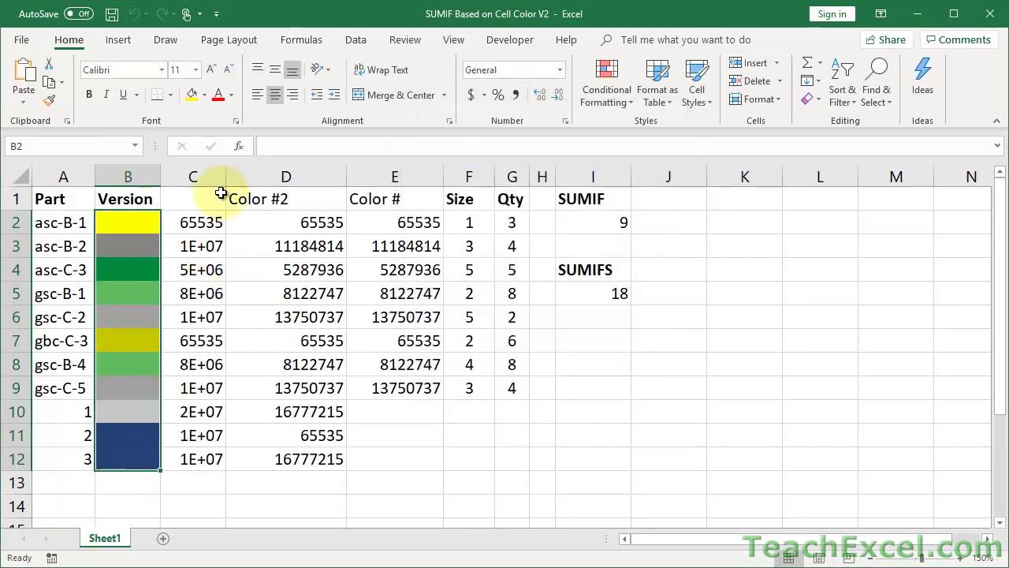
pyautogui.moveTo(226, 175); pyautogui.dragTo(260, 174)
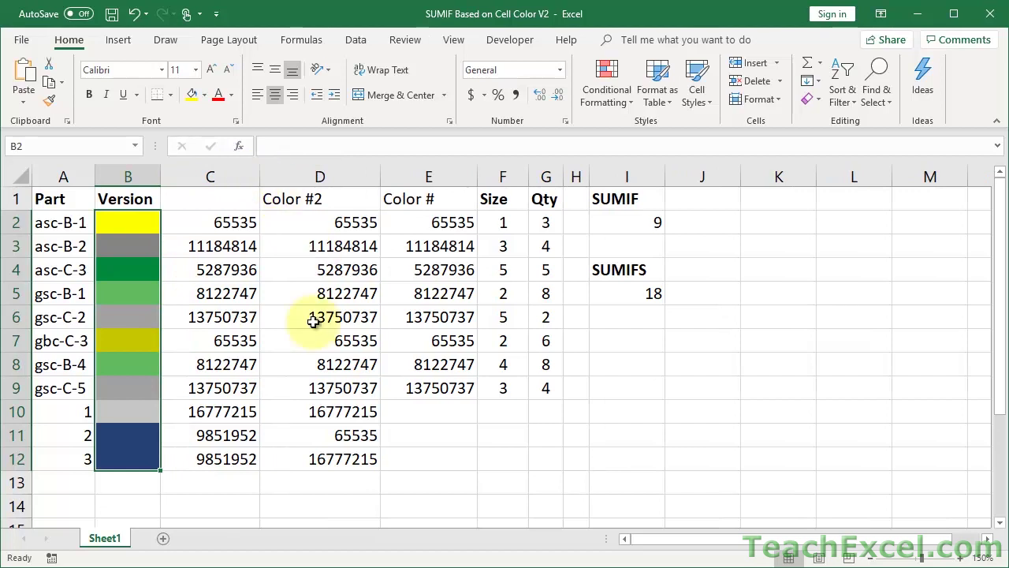
# - Compare the new color numbers in C10:C12 with the Color #2 values in column D
pyautogui.click(210, 410)
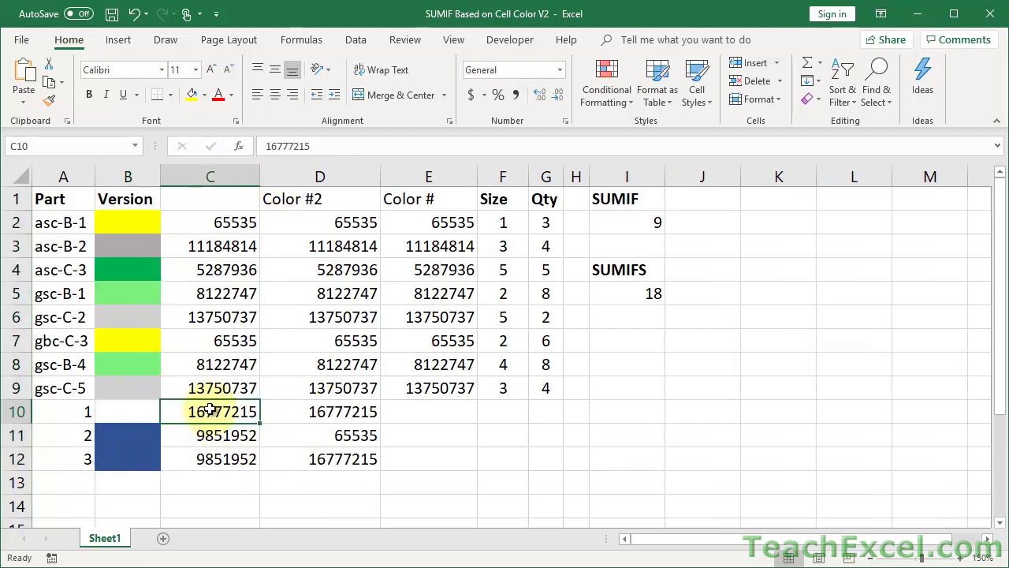
pyautogui.hotkey('shift', 'Right')
pyautogui.hotkey('shift', 'Left')
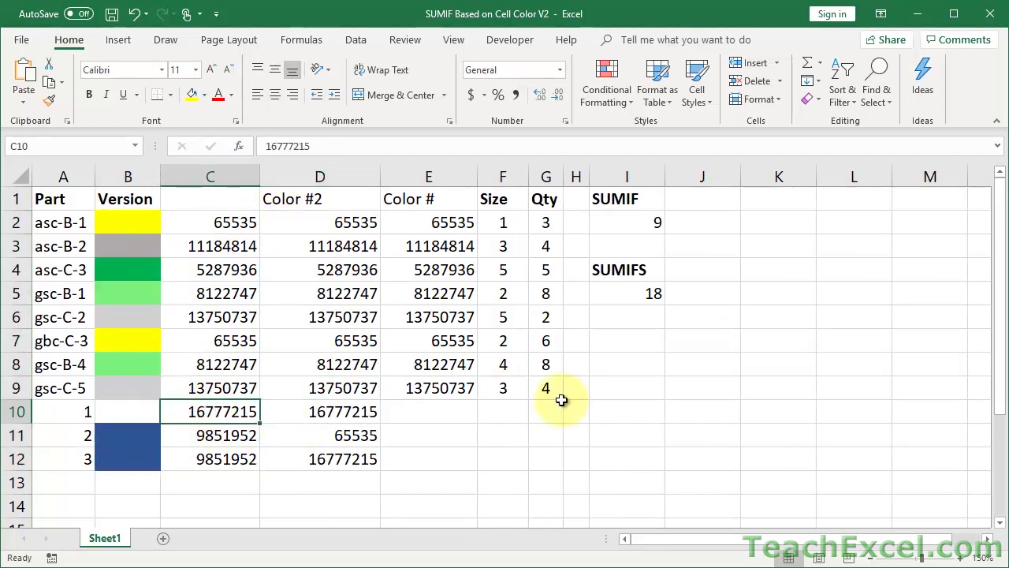
pyautogui.press('Down')
pyautogui.press('Down')
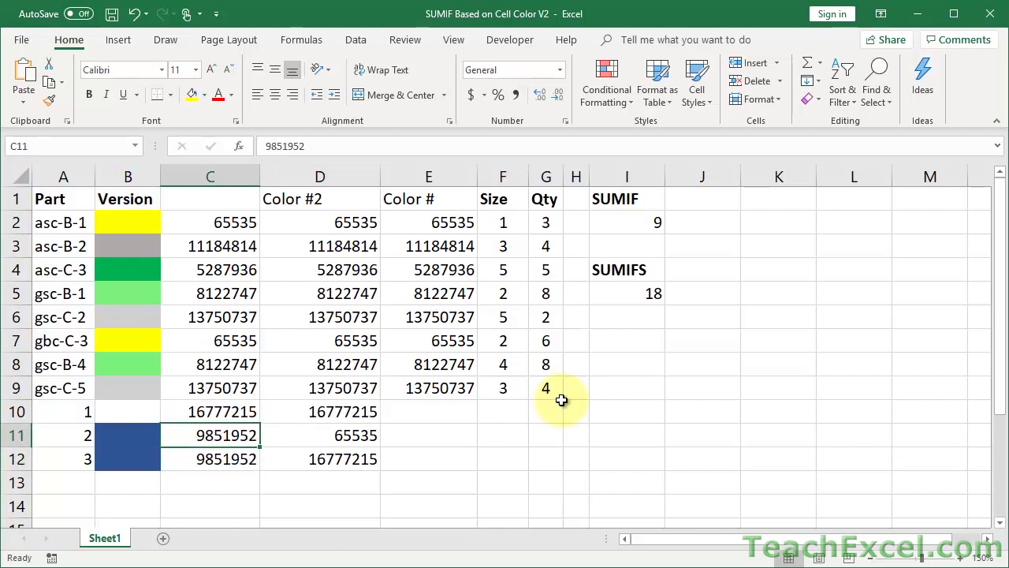
pyautogui.press('Right')
pyautogui.press('Left')
pyautogui.press('Right')
pyautogui.press('Up')
pyautogui.press('Left')
pyautogui.press('Down')
pyautogui.press('Up')
# - Check the blue cells B11 and B12 against their new color numbers in C11 and C12
pyautogui.click(118, 455)
pyautogui.click(127, 435)
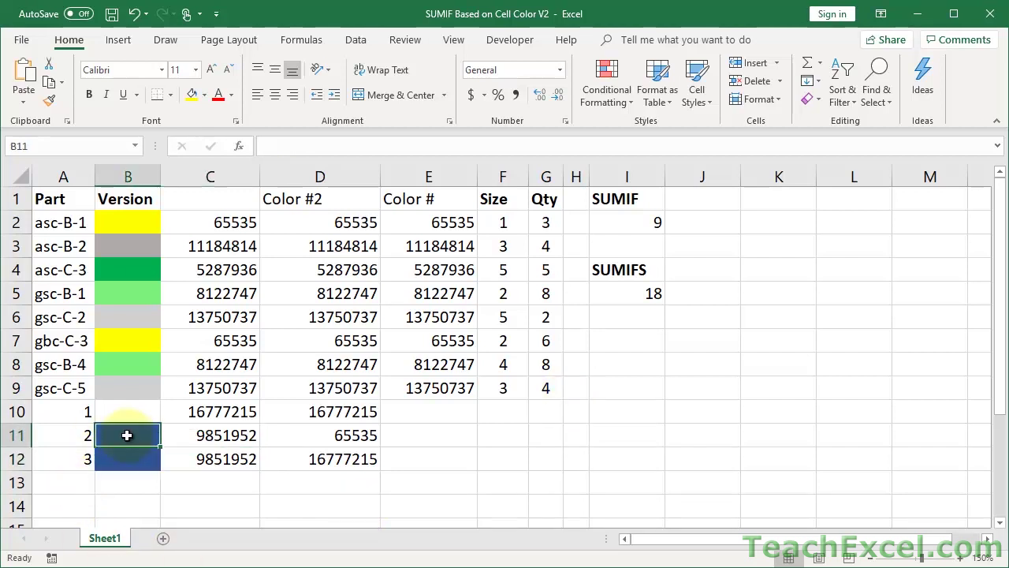
pyautogui.click(219, 436)
pyautogui.click(134, 455)
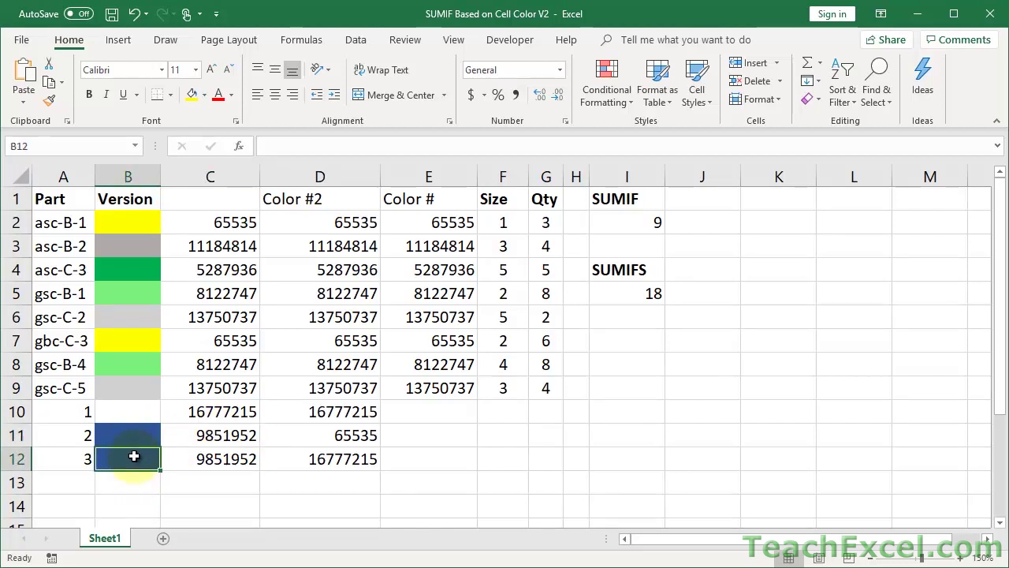
pyautogui.press('Right')
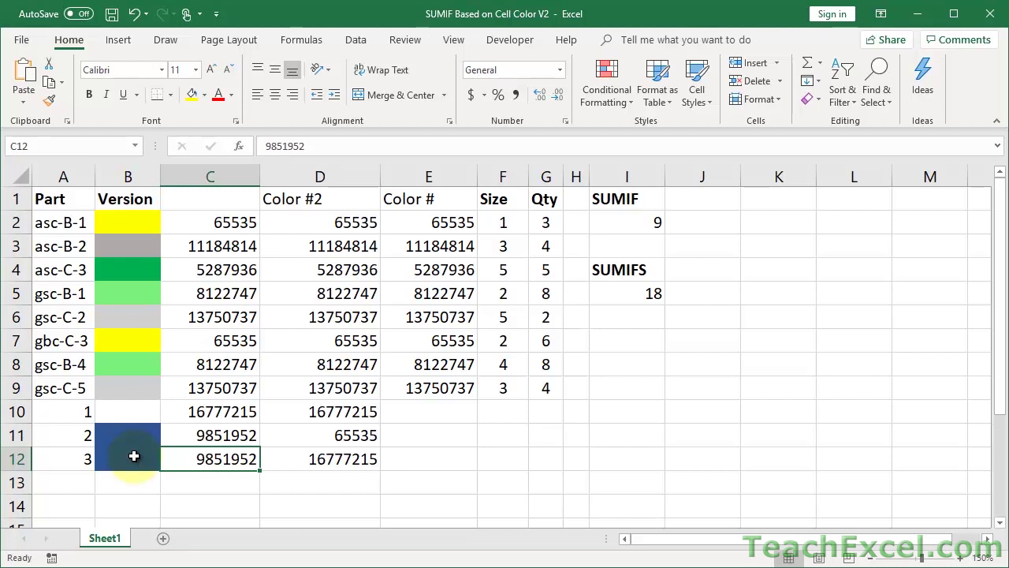
# - Review how the color numbers in C11:C12 differ from those in D11:D12
pyautogui.click(207, 430)
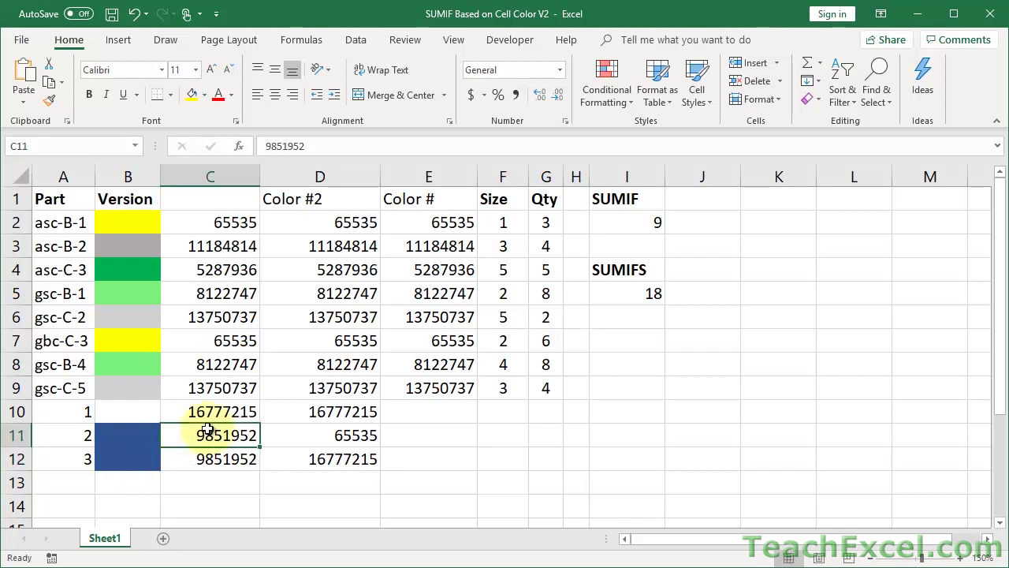
pyautogui.press('Right')
pyautogui.press('Left')
pyautogui.press('Right')
pyautogui.press('Left')
pyautogui.press('Down')
pyautogui.press('Right')
pyautogui.press('Up')
pyautogui.press('Left')
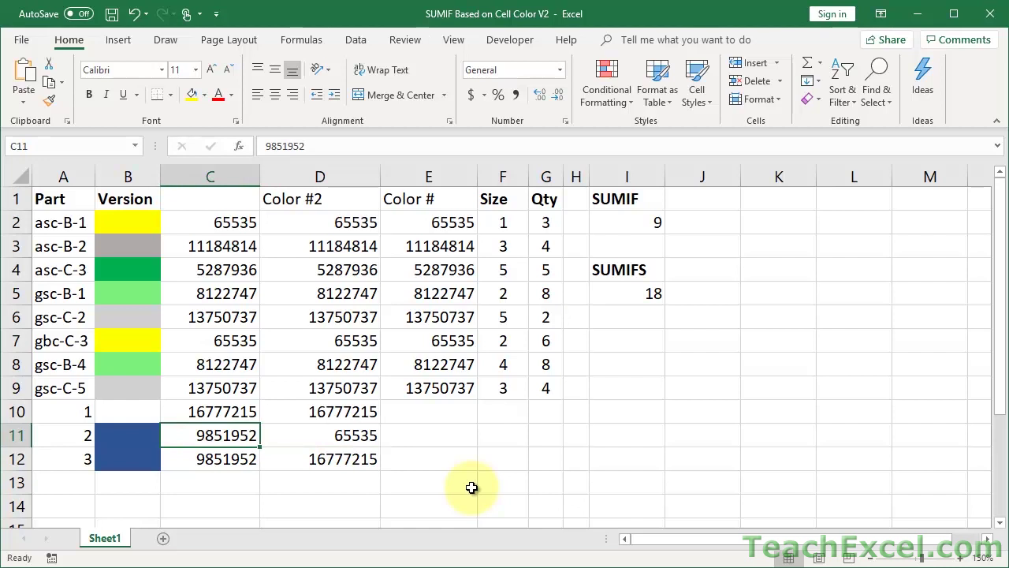
# - Label the new column of color numbers by entering "Color #3" in C1
pyautogui.click(211, 204)
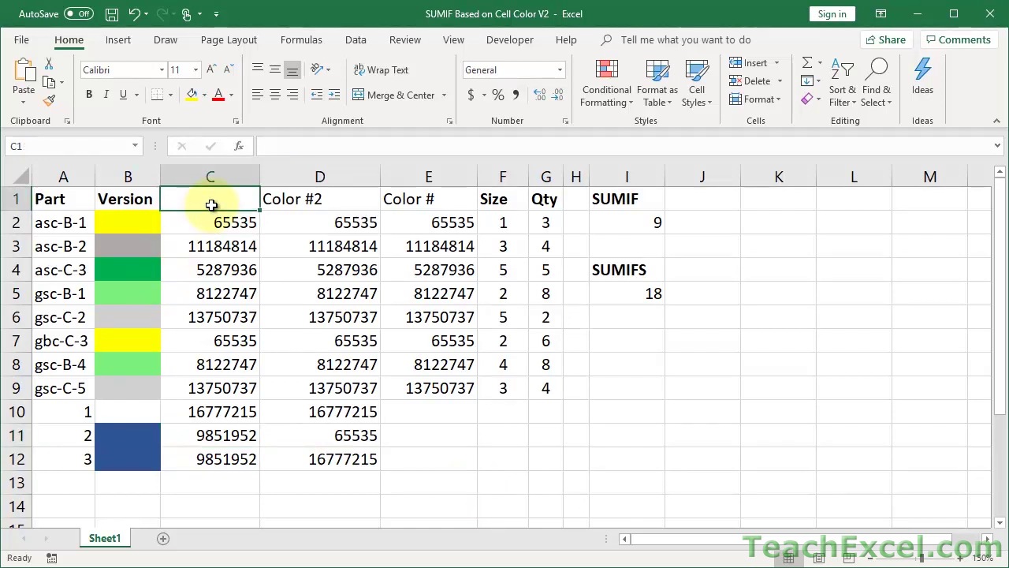
pyautogui.write('Color #')
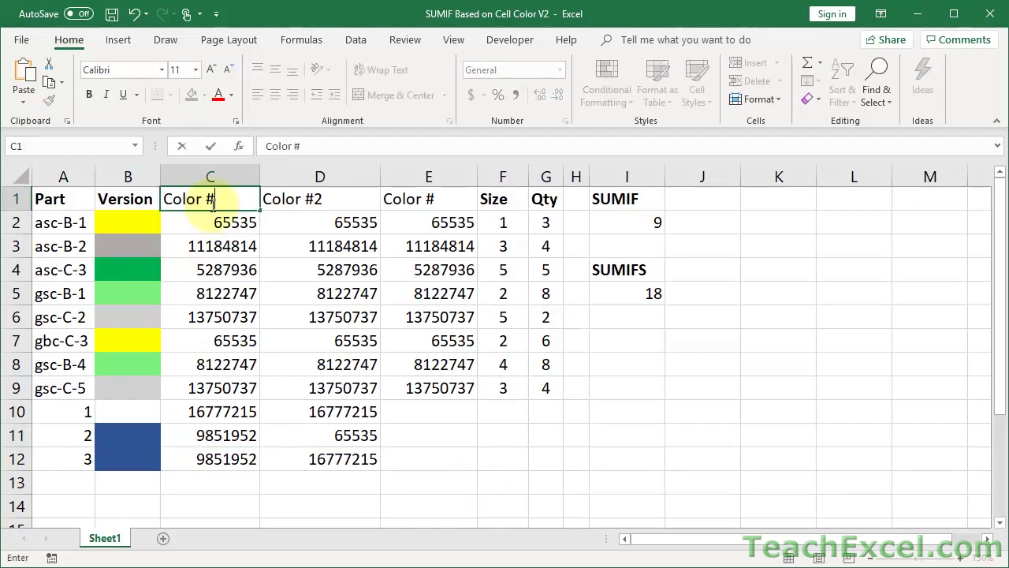
pyautogui.write('3')
pyautogui.press('Return')
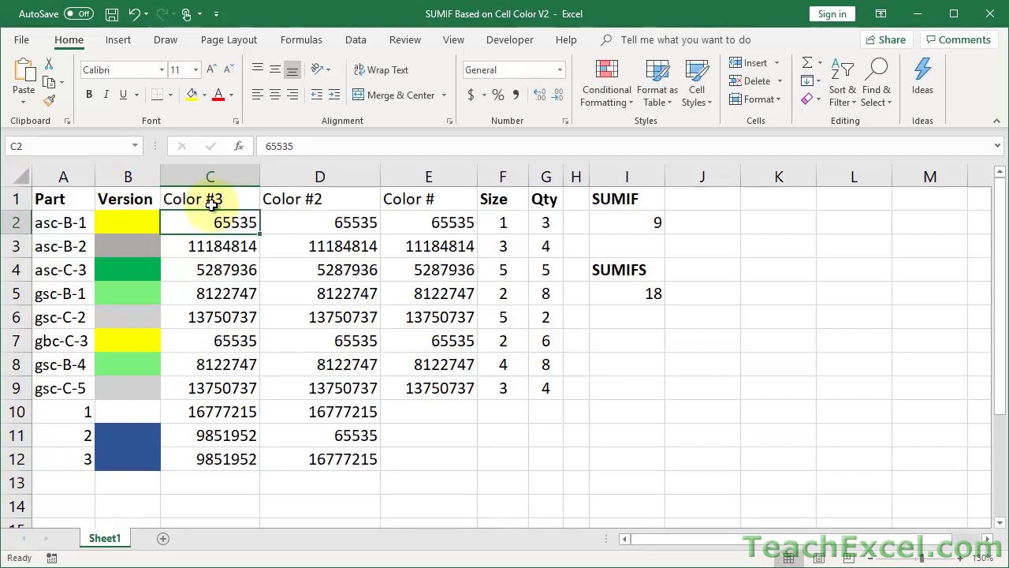
# - In the VBA editor, add the comment "' Visible Cell Color" above the DisplayFormat line of the ListColors macro
pyautogui.hotkey('alt', 'F11')
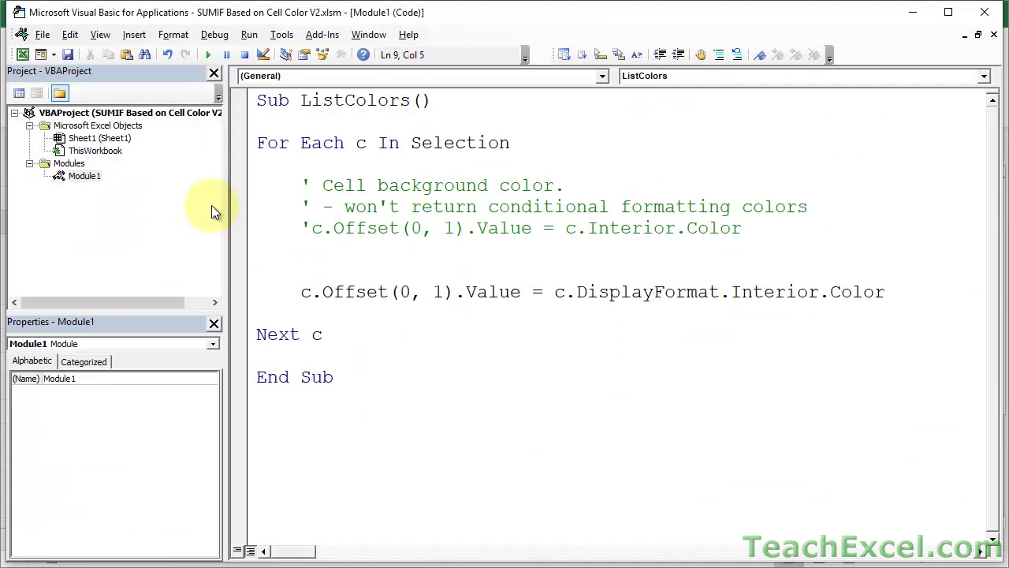
pyautogui.write("' Visible Cell ")
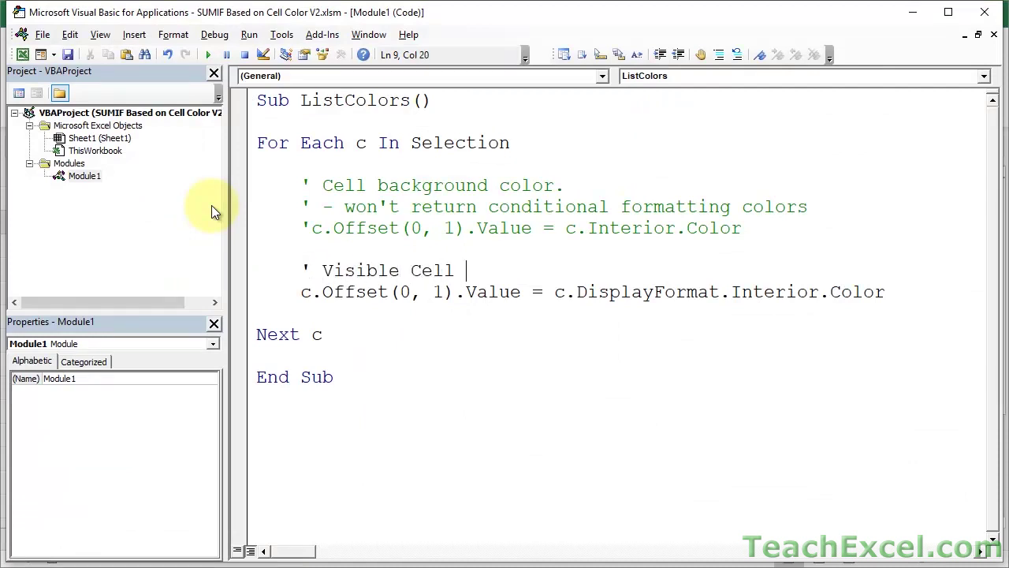
pyautogui.write('Color')
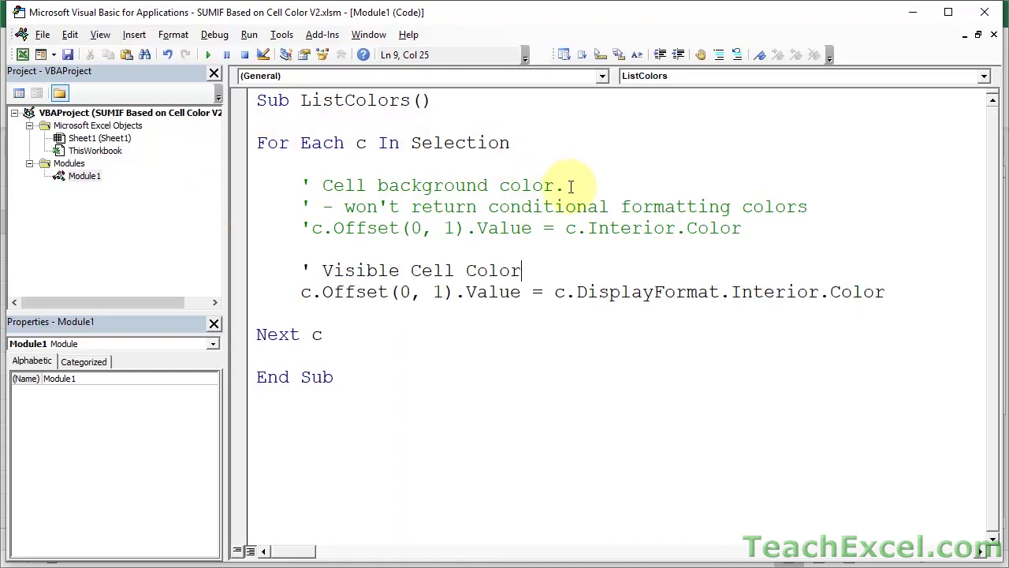
# - Reword the first comment as "' Cell Background Color", with capitalized words and no final period
pyautogui.click(571, 186)
pyautogui.press('BackSpace')
pyautogui.press('Left')
pyautogui.press('Left')
pyautogui.press('Left')
pyautogui.press('Left')
pyautogui.press('BackSpace')
pyautogui.write('C')
pyautogui.press('Left')
pyautogui.hotkey('ctrl', 'Left')
pyautogui.press('Delete')
pyautogui.write('B')
pyautogui.press('Down')
pyautogui.press('Down')
pyautogui.press('Down')
pyautogui.press('Down')
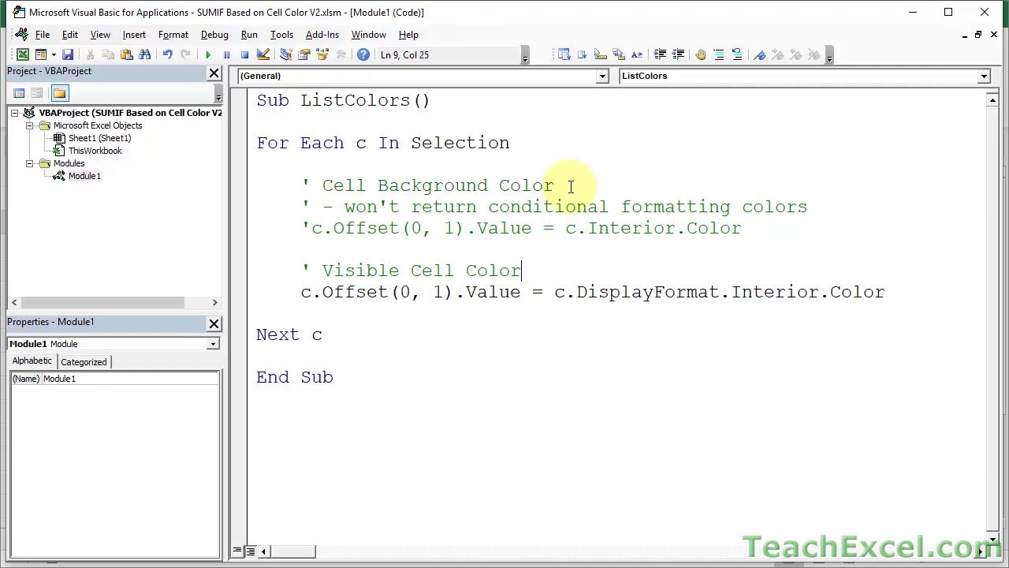
# - Add a second comment line, "' - will return conditional formatting colors", under the Visible Cell Color comment
pyautogui.press('Return')
pyautogui.write("' - ")
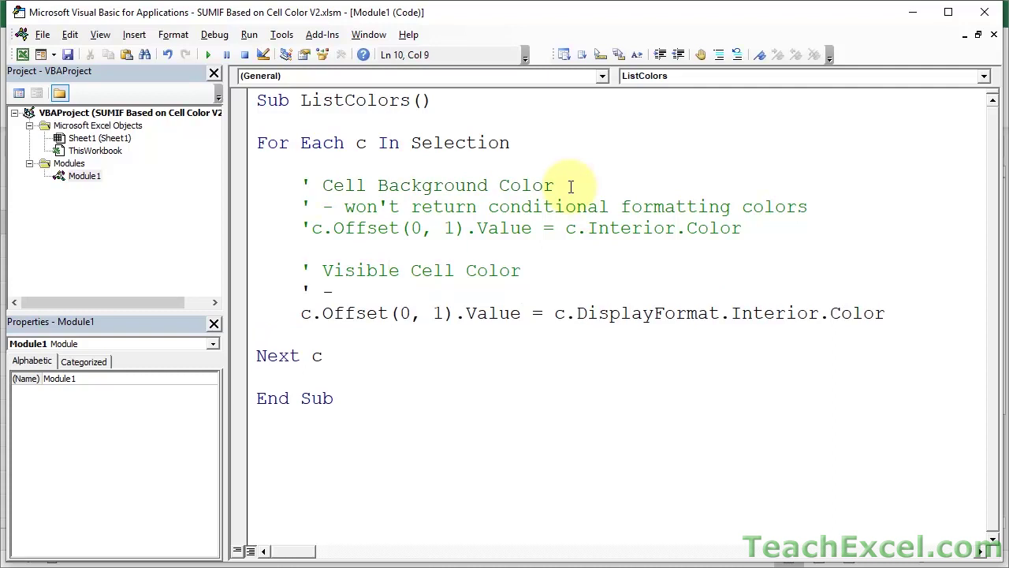
pyautogui.write('will return ')
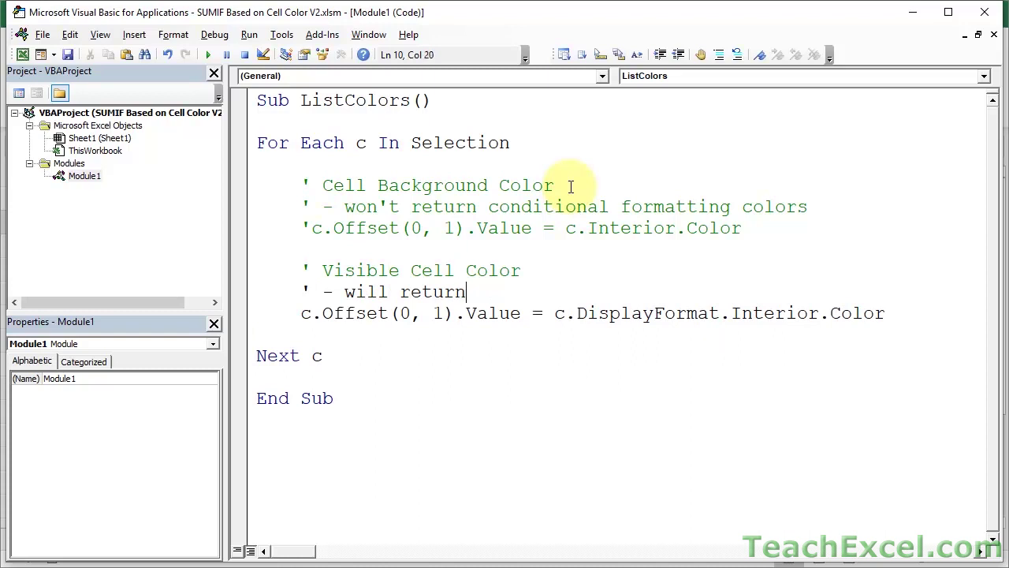
pyautogui.write('condiitona')
pyautogui.press('BackSpace')
pyautogui.press('BackSpace')
pyautogui.press('BackSpace')
pyautogui.press('BackSpace')
pyautogui.press('BackSpace')
pyautogui.write('tional ')
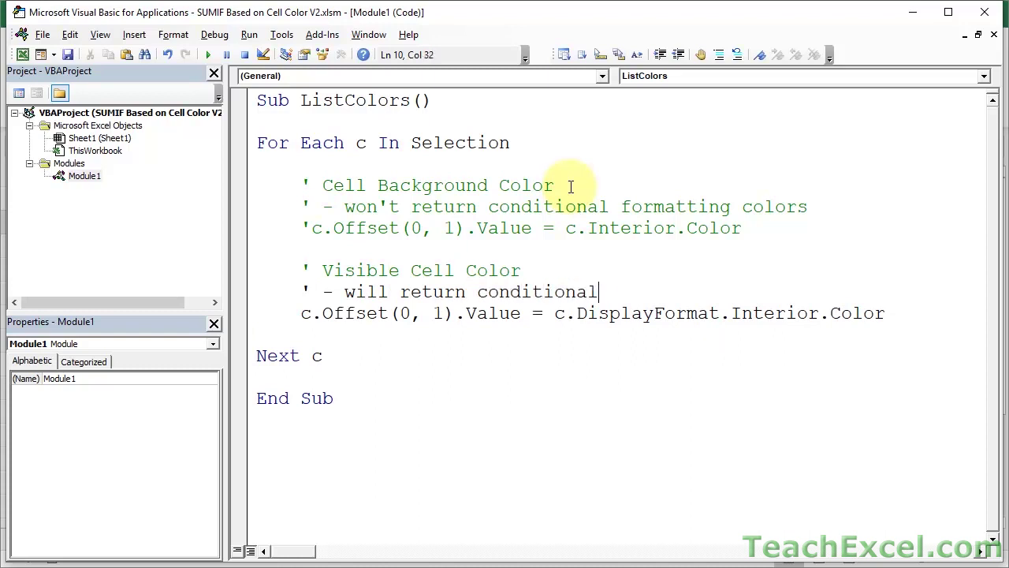
pyautogui.write('formatting colors')
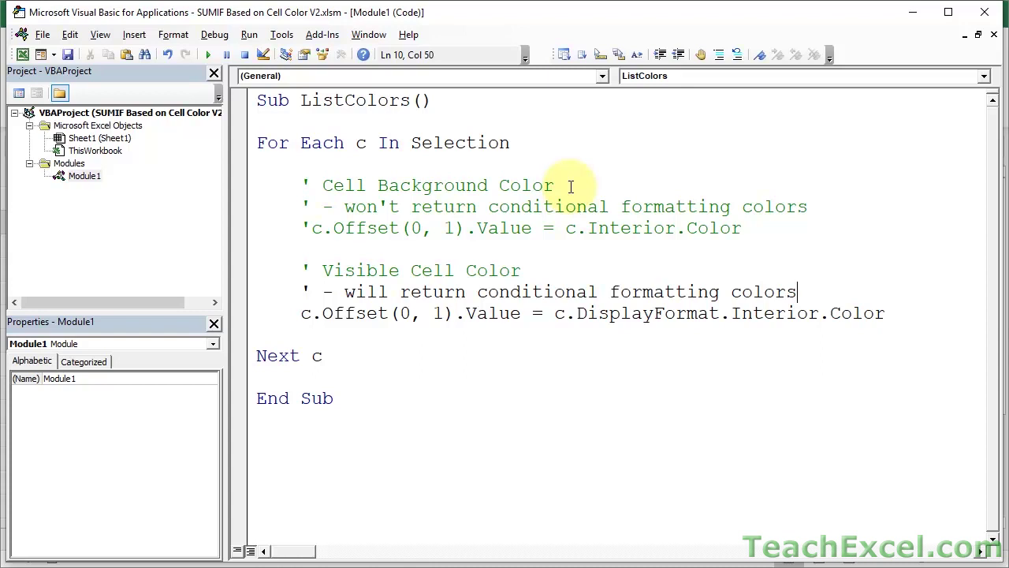
# - Compare the macro's two color methods and return to the worksheet to review the Color #3 values in C2:C12
pyautogui.click(609, 208)
pyautogui.click(587, 314)
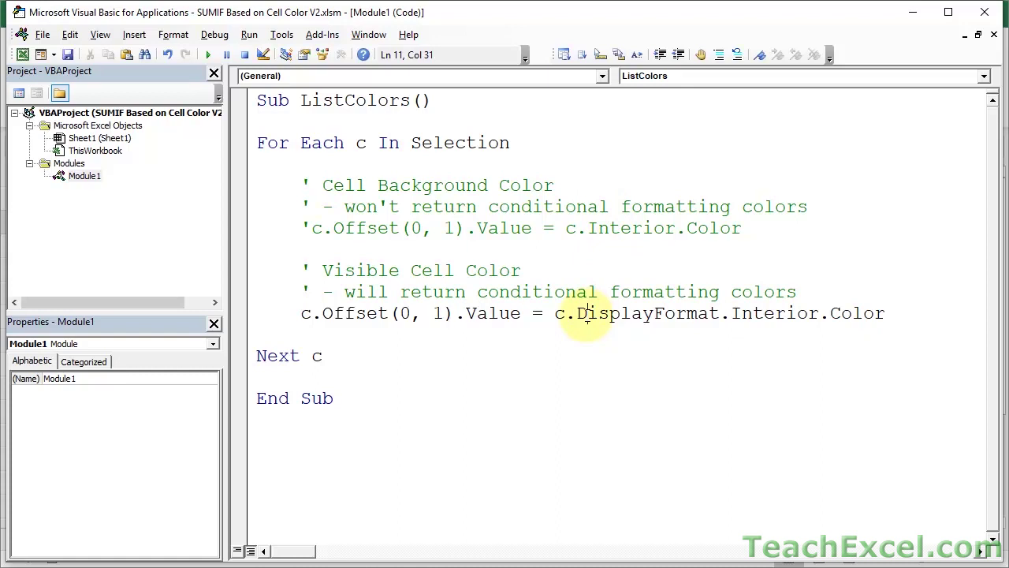
pyautogui.hotkey('alt', 'F11')
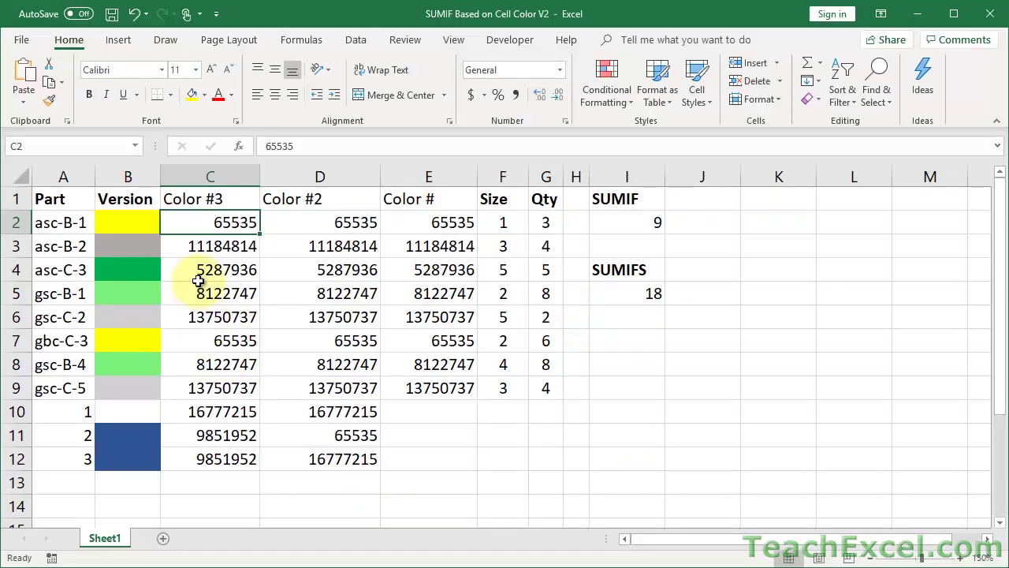
pyautogui.moveTo(192, 227); pyautogui.dragTo(211, 457)
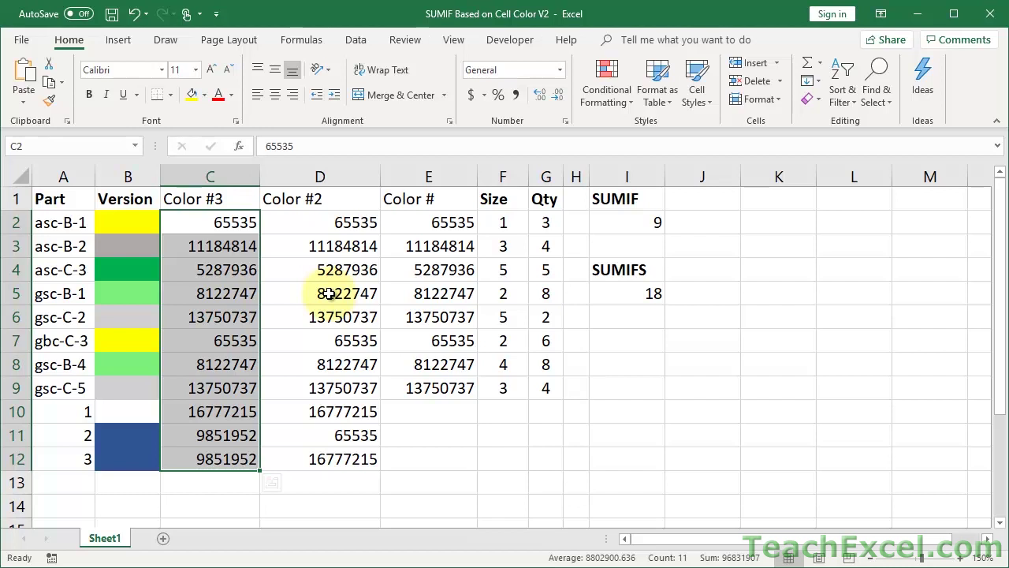
# - Insert a new column before Color #3 and clear the formats it inherited
pyautogui.rightClick(219, 174)
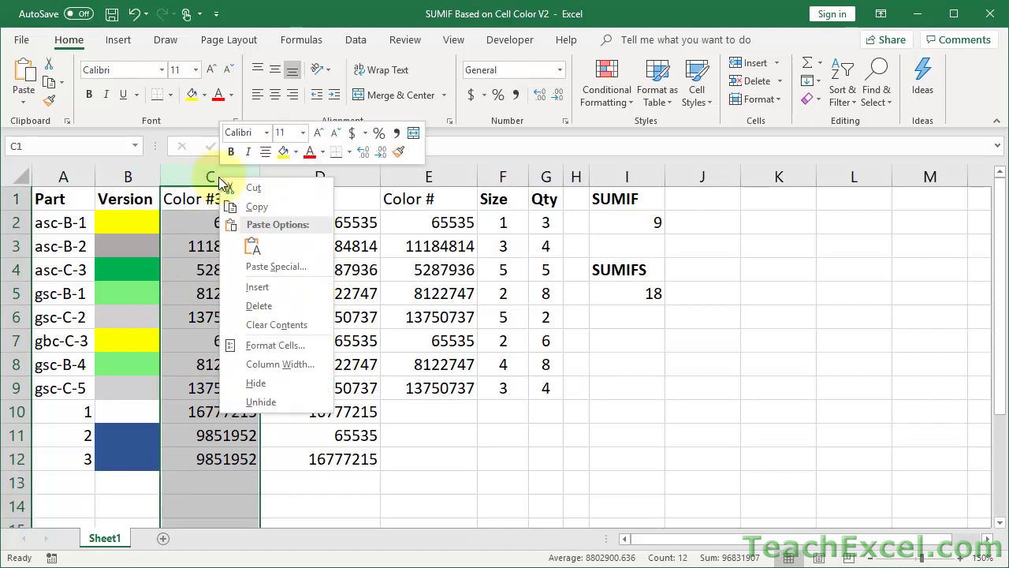
pyautogui.click(251, 286)
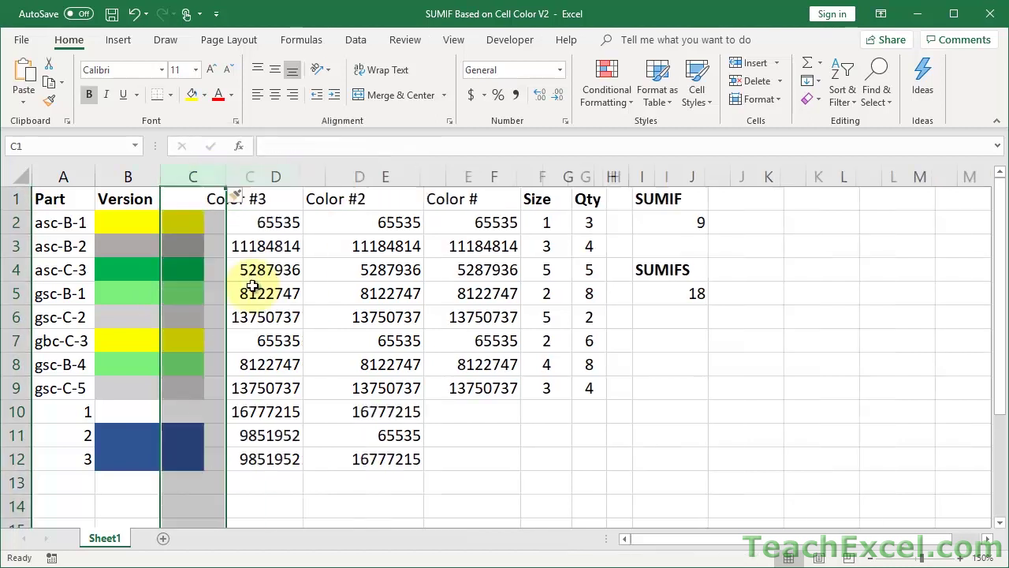
pyautogui.click(808, 101)
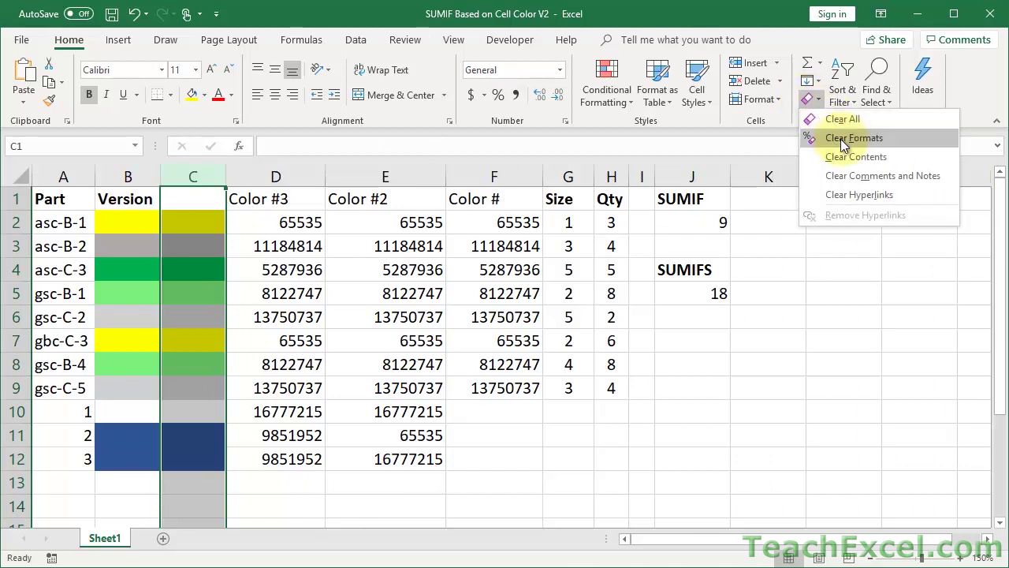
pyautogui.click(845, 145)
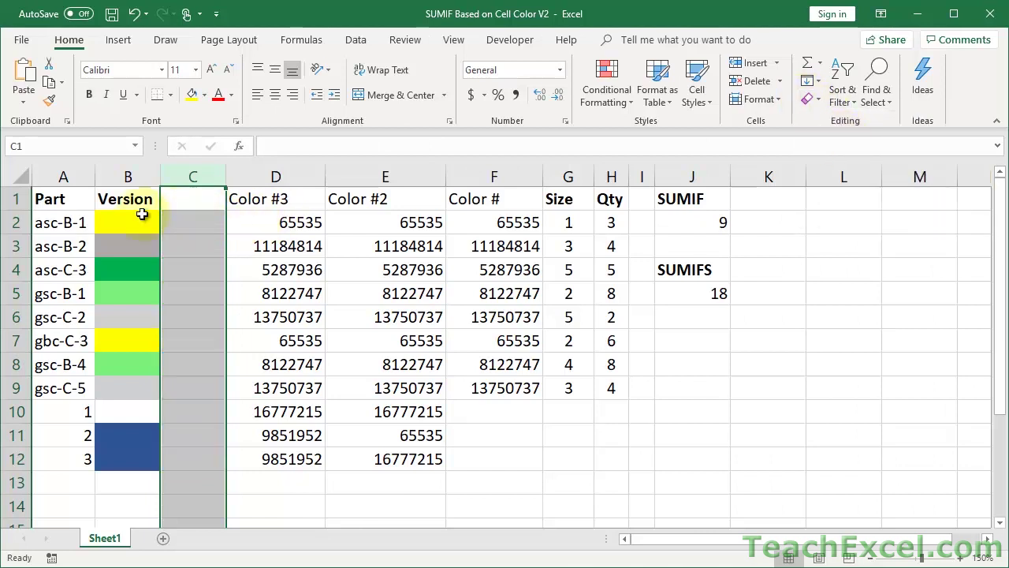
# - Select B2:B12 and, in the VBA editor, make the macro's active line read c.DisplayFormat.Interior.ColorIndex
pyautogui.moveTo(137, 213); pyautogui.dragTo(130, 461)
pyautogui.hotkey('alt', 'F11')
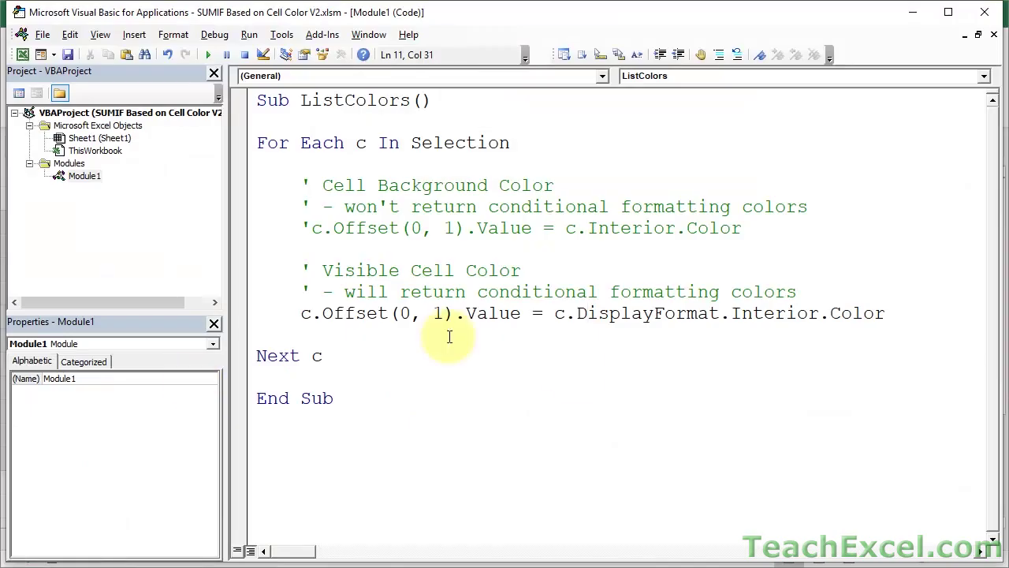
pyautogui.click(901, 313)
pyautogui.write('Index')
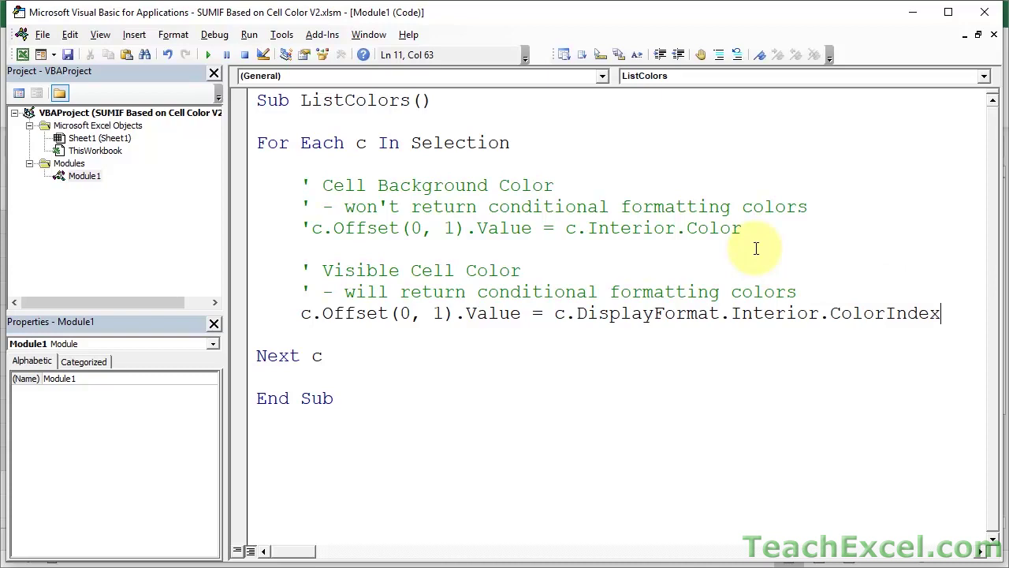
# - Back in the worksheet, run the ListColors macro on B2:B12 and check the first index numbers in column C
pyautogui.hotkey('alt', 'F11')
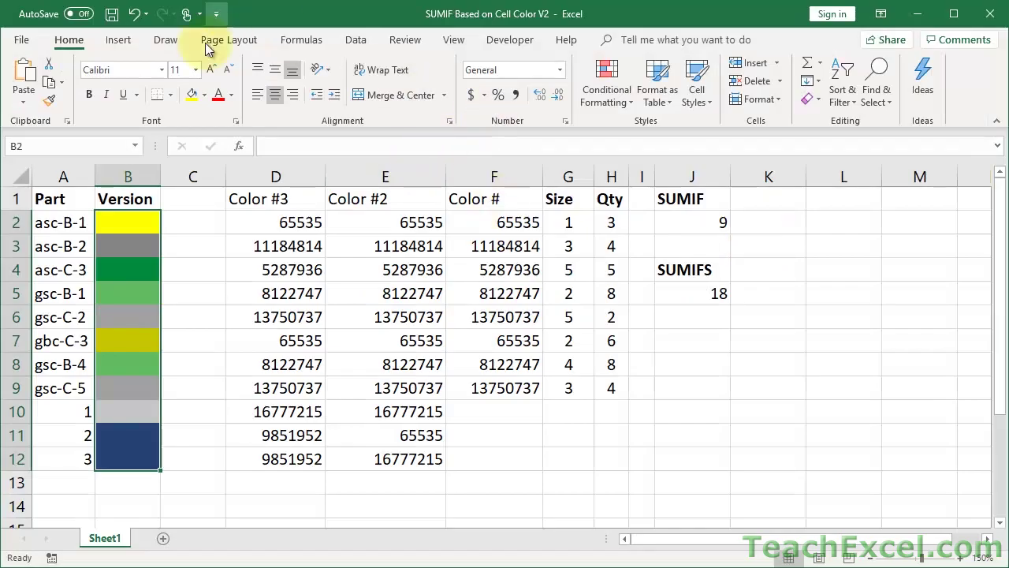
pyautogui.hotkey('alt', 'F8')
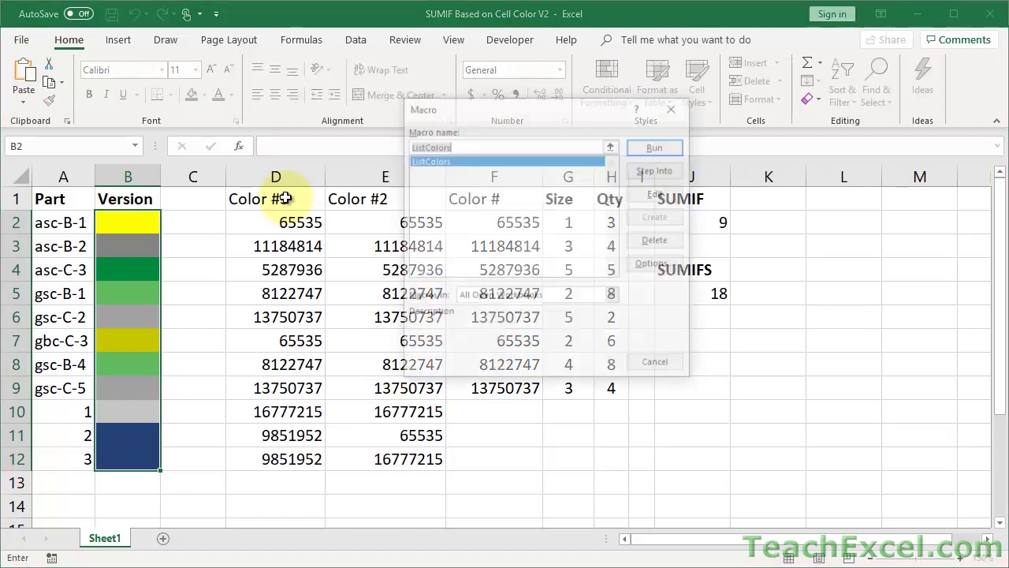
pyautogui.press('Return')
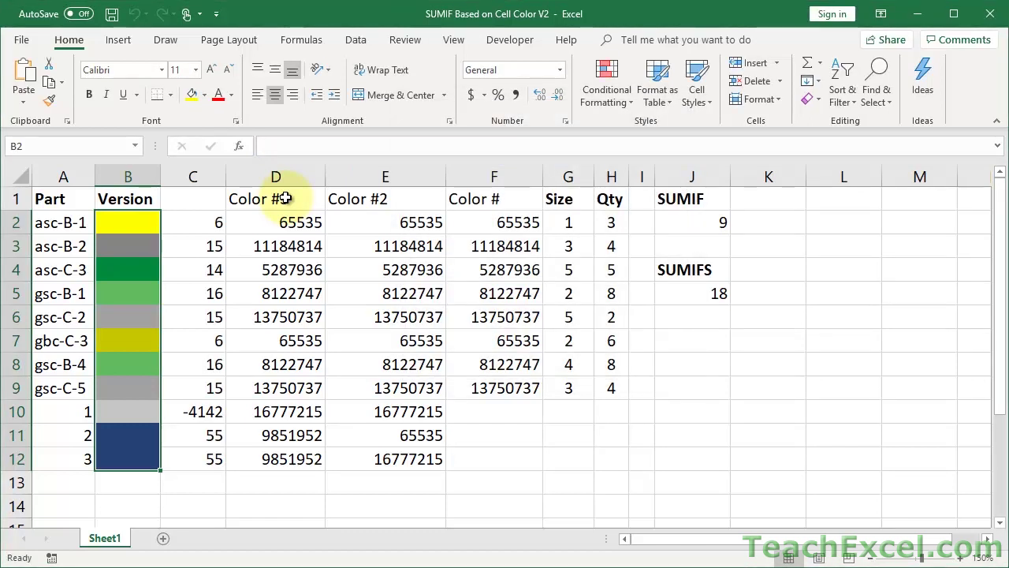
pyautogui.click(191, 220)
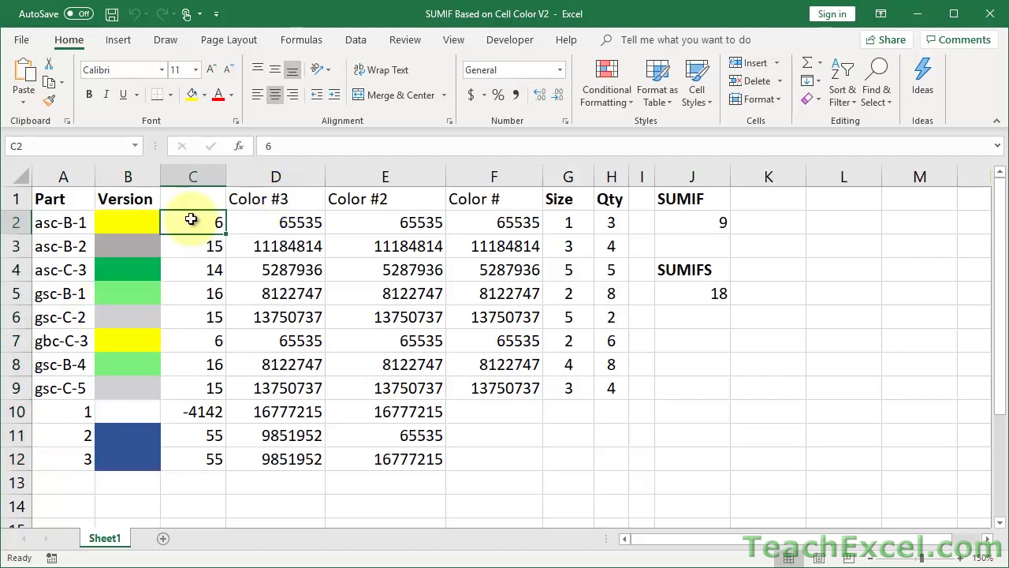
pyautogui.press('Down')
pyautogui.press('Down')
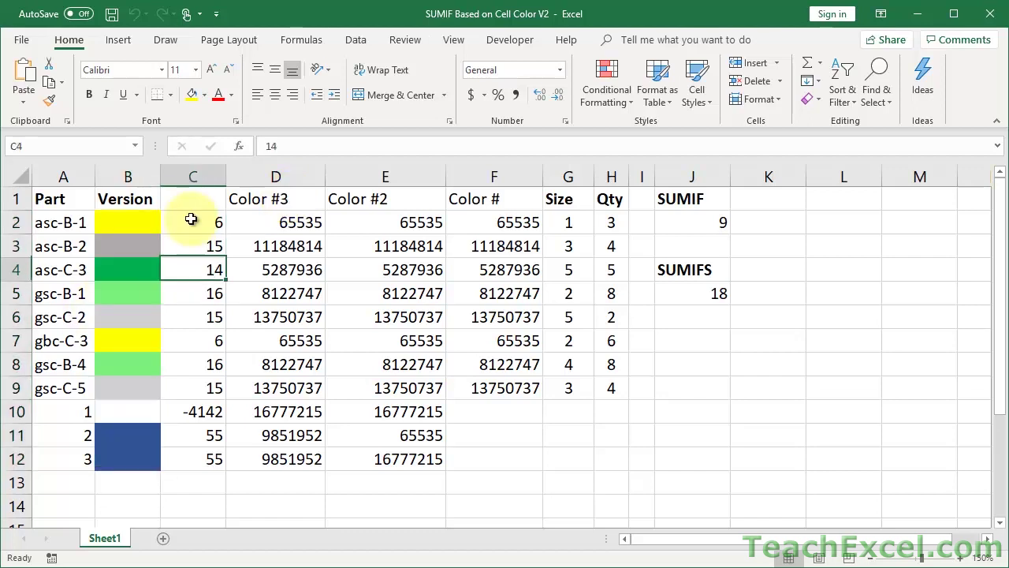
# - Compare the two gray shades in B3 and B6 with their index numbers in column C and Color #3 numbers in column D
pyautogui.click(963, 559)
pyautogui.click(962, 559)
pyautogui.click(962, 559)
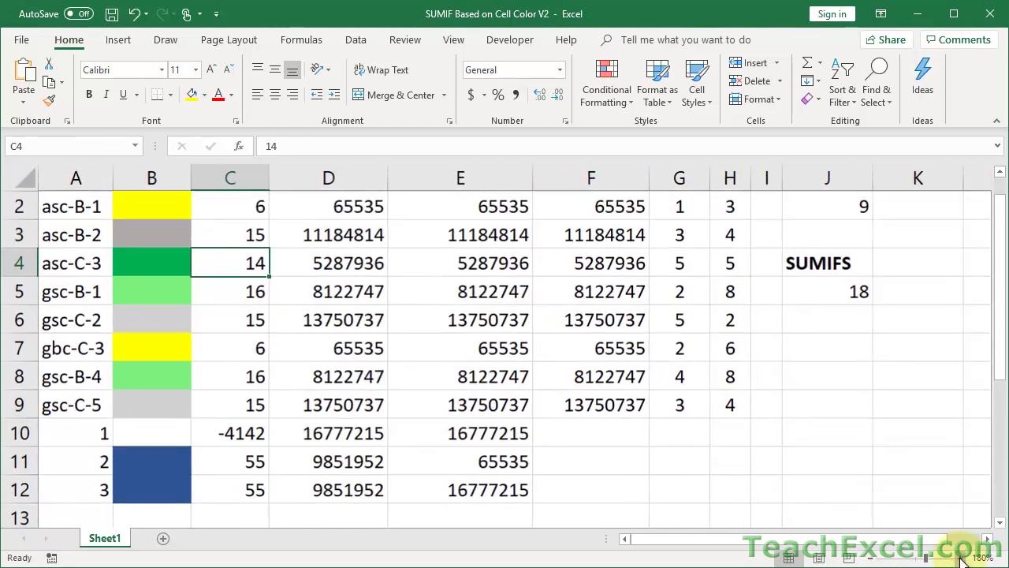
pyautogui.click(962, 558)
pyautogui.click(962, 558)
pyautogui.click(962, 559)
pyautogui.click(962, 559)
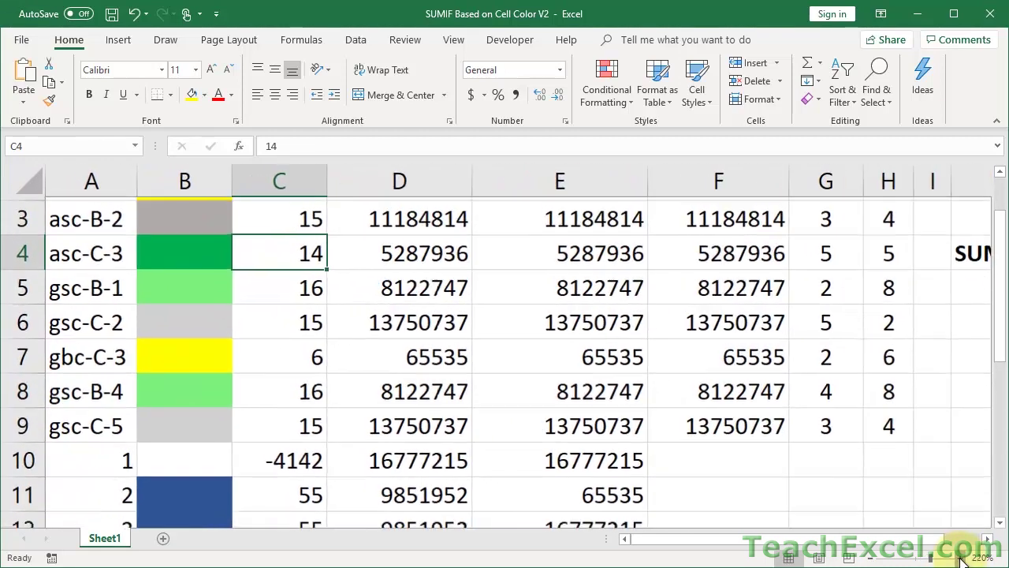
pyautogui.scroll(1, 432, 331)
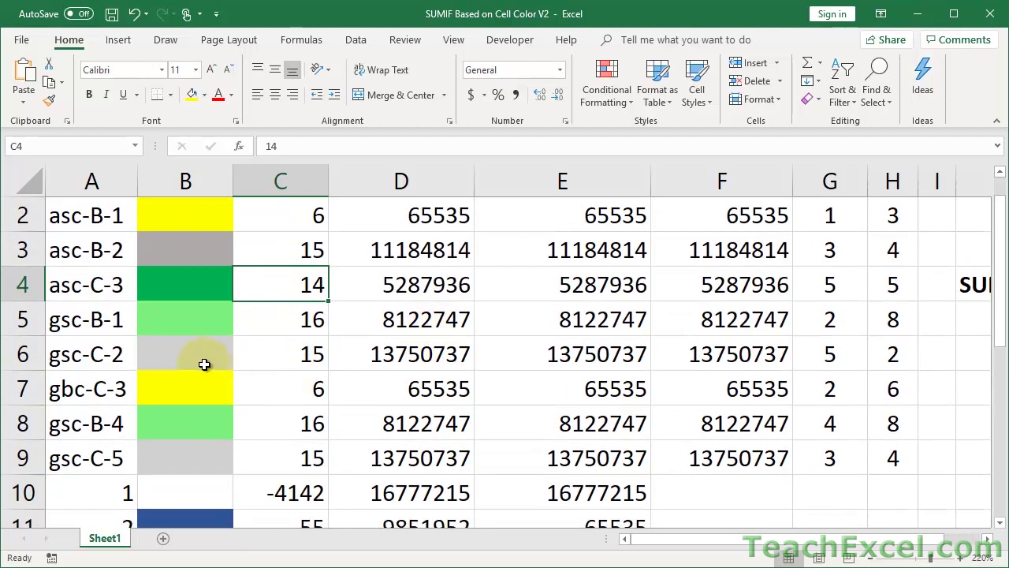
pyautogui.click(195, 360)
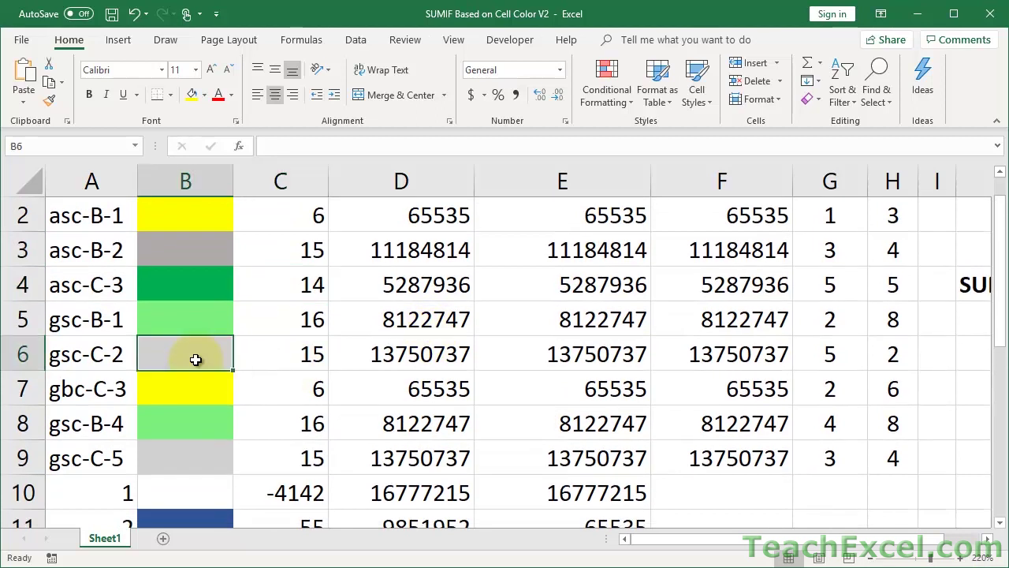
pyautogui.click(186, 252)
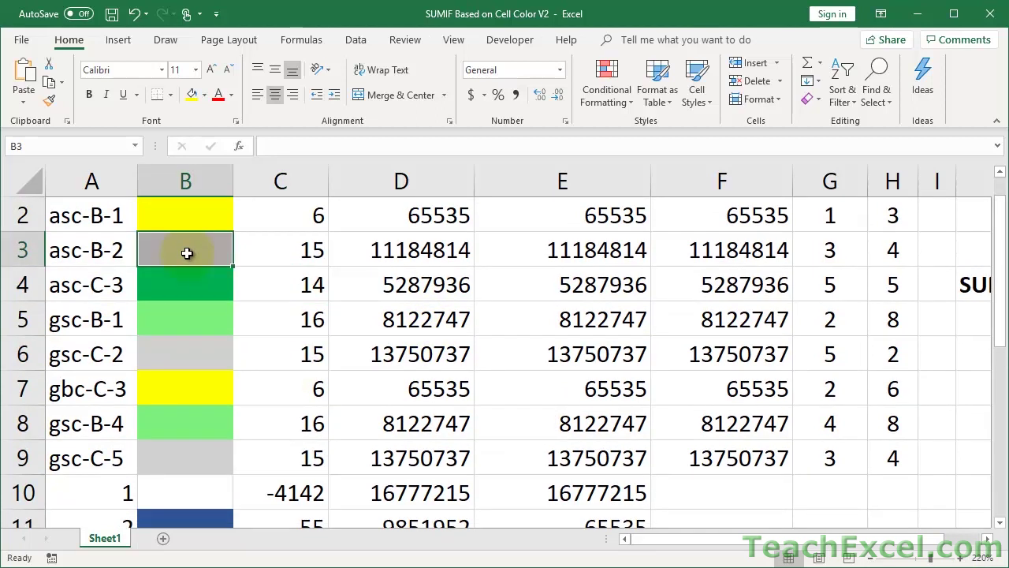
pyautogui.click(266, 244)
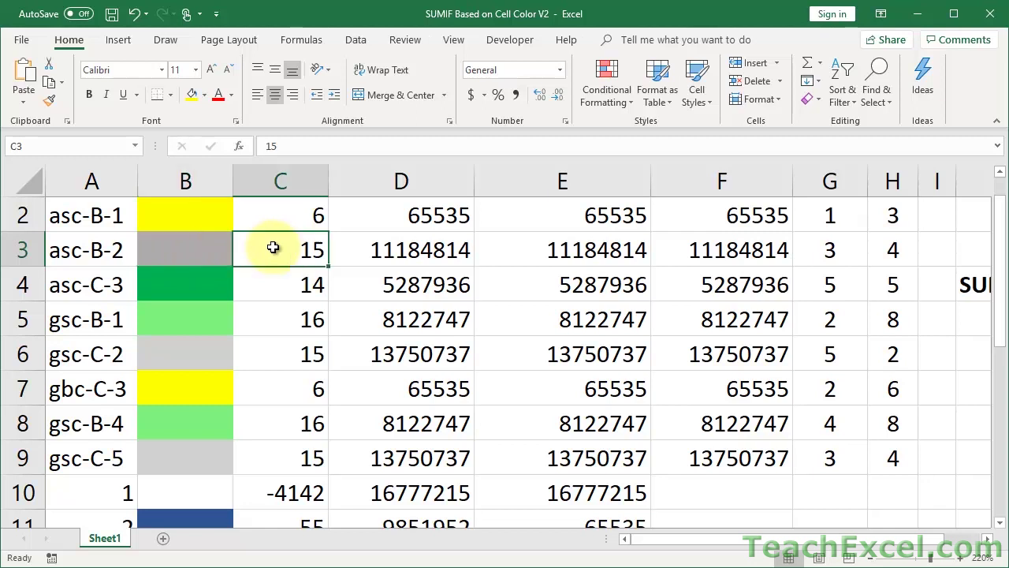
pyautogui.click(266, 352)
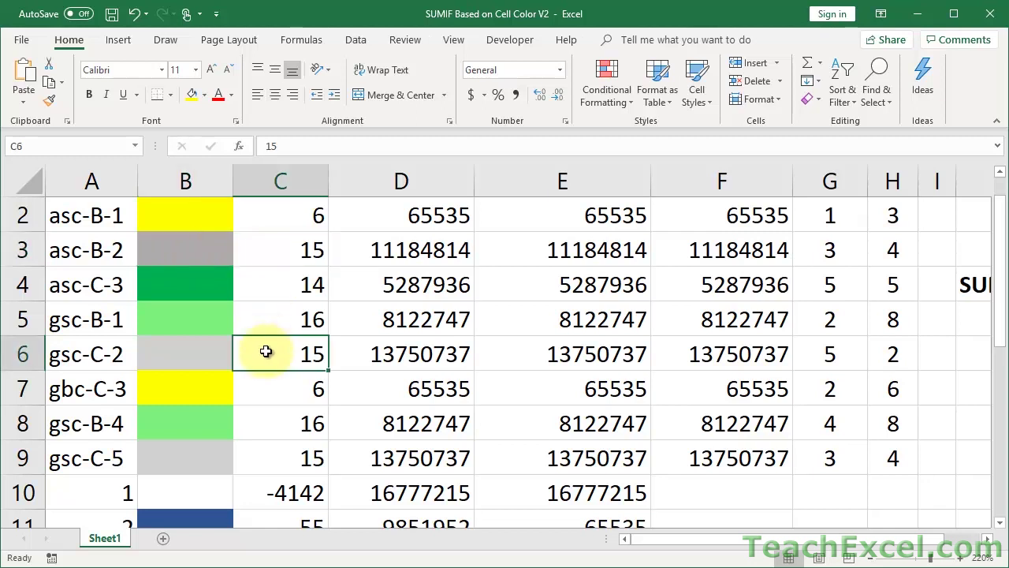
pyautogui.click(390, 355)
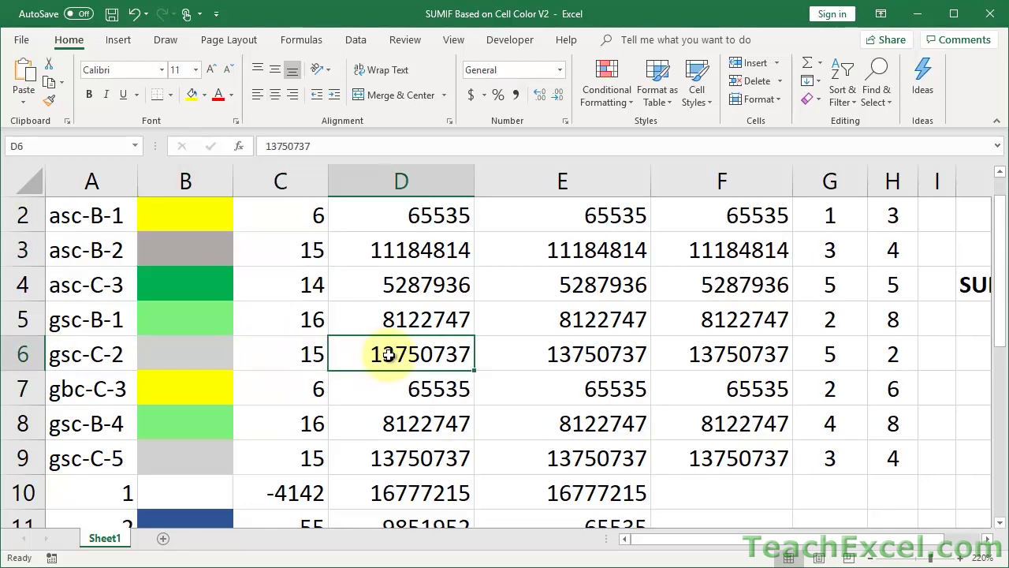
pyautogui.click(410, 251)
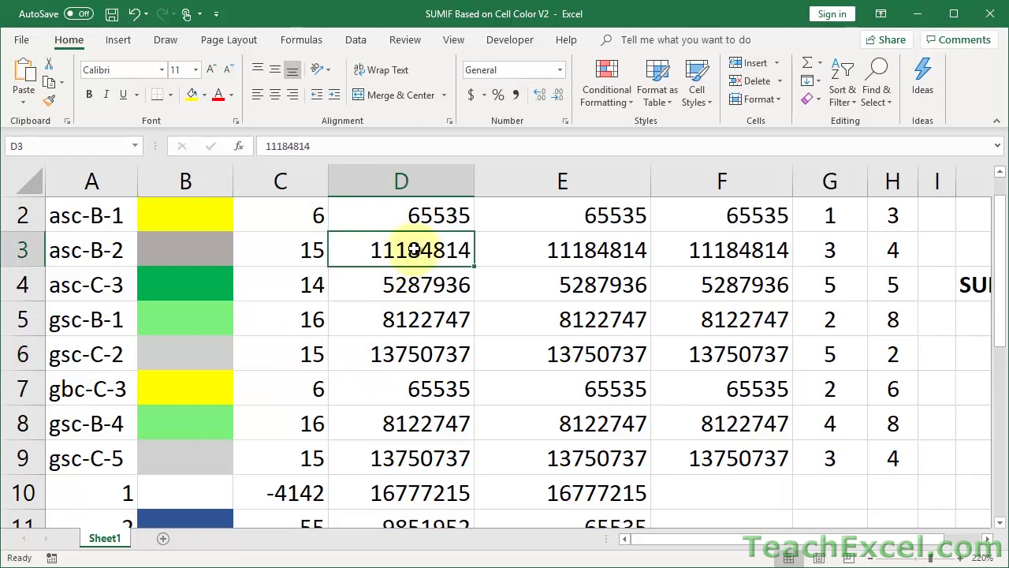
pyautogui.click(271, 250)
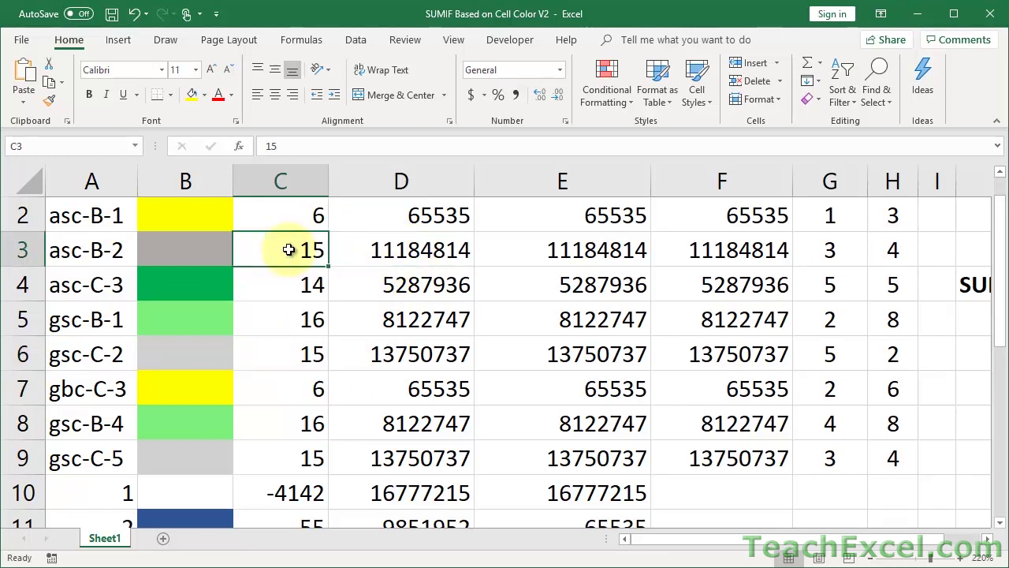
# - In the VBA editor, change the macro's active line back to c.DisplayFormat.Interior.Color
pyautogui.click(276, 359)
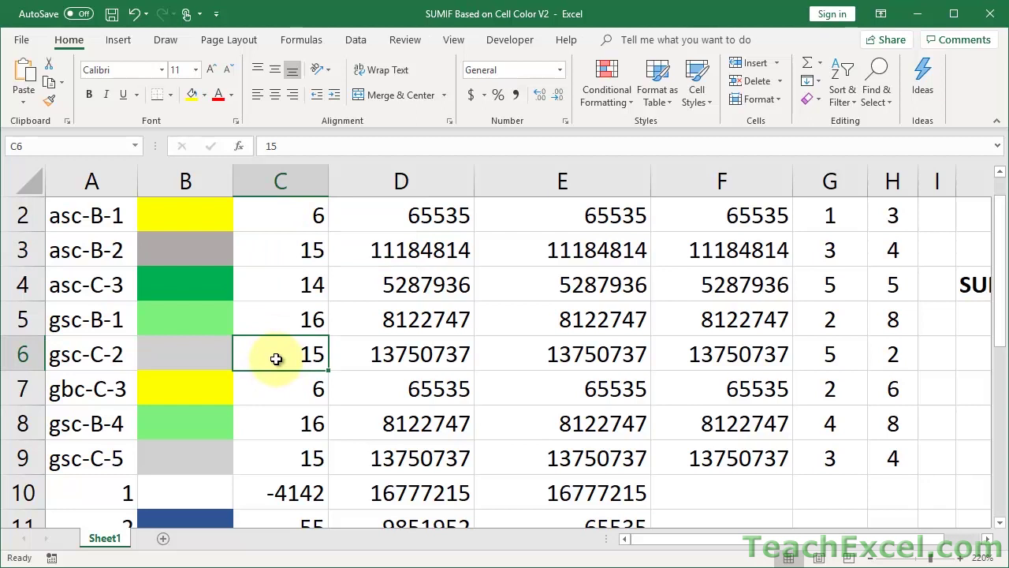
pyautogui.click(870, 557)
pyautogui.click(870, 556)
pyautogui.click(870, 556)
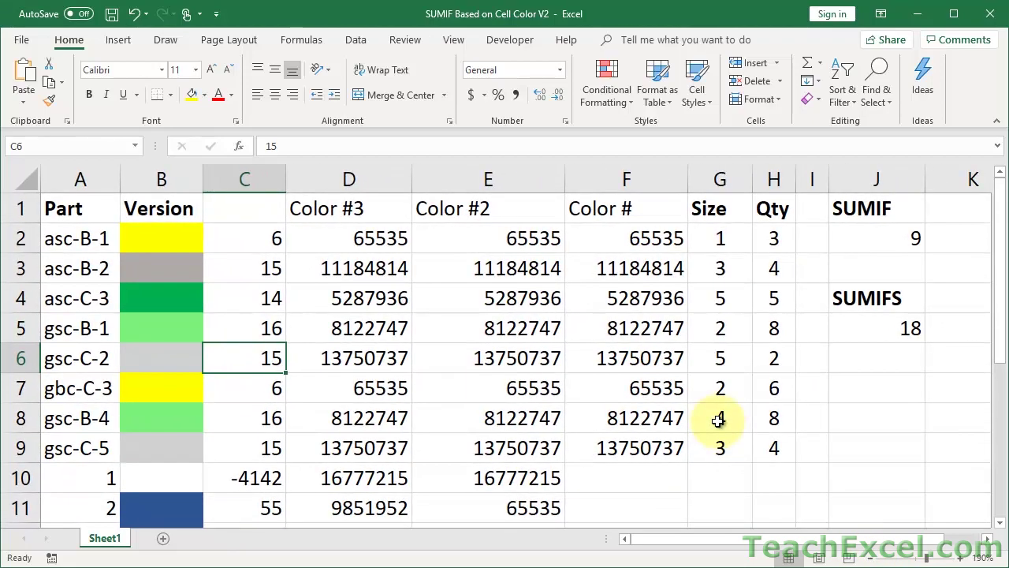
pyautogui.hotkey('alt', 'F11')
pyautogui.press('BackSpace')
pyautogui.press('BackSpace')
pyautogui.press('BackSpace')
pyautogui.press('BackSpace')
pyautogui.press('BackSpace')
pyautogui.press('Down')
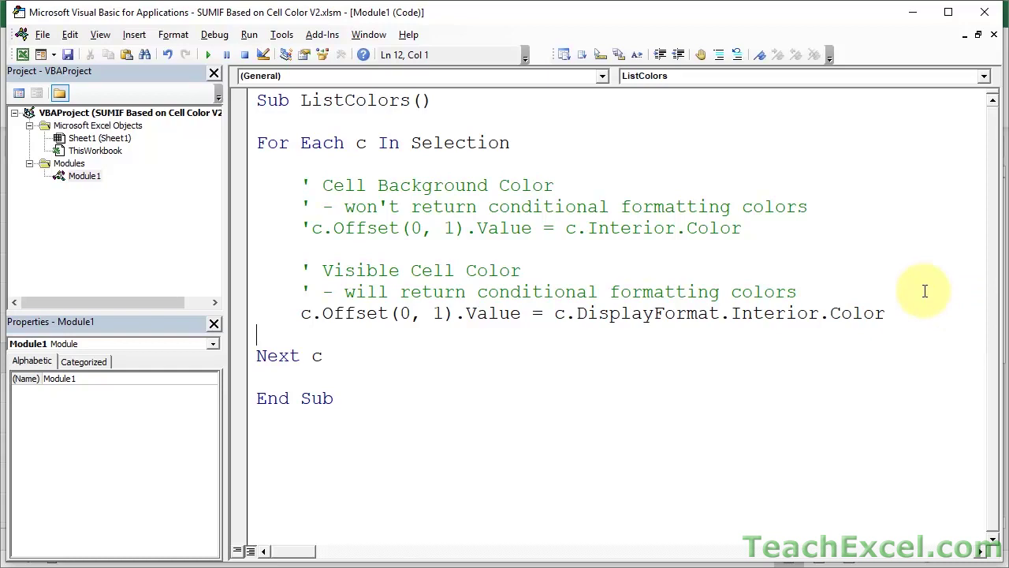
# - Back in the worksheet, label C1 "ColorIndex Example (bad)" and widen column C slightly
pyautogui.hotkey('alt', 'F11')
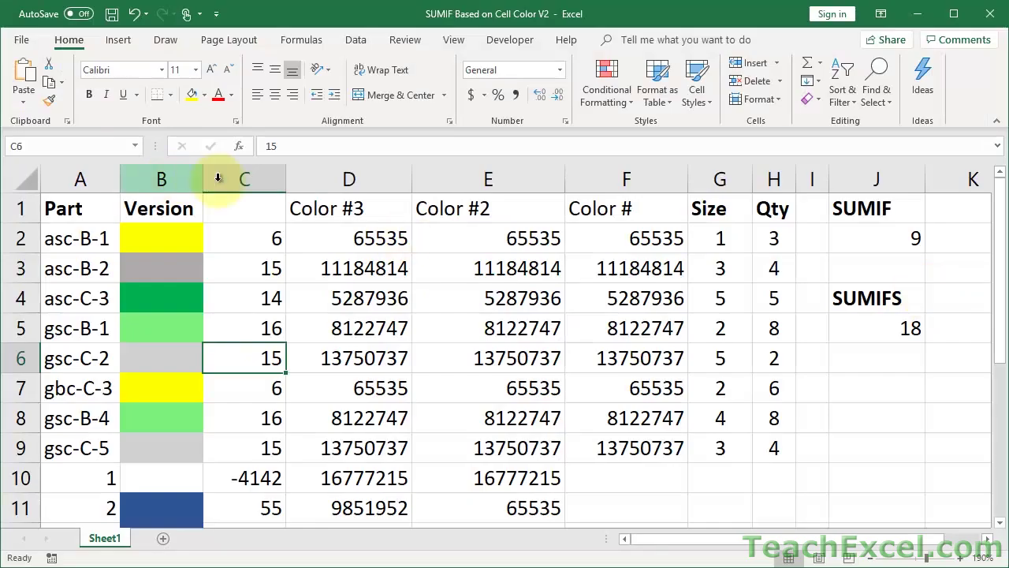
pyautogui.click(872, 557)
pyautogui.click(872, 558)
pyautogui.click(872, 557)
pyautogui.click(872, 557)
pyautogui.click(872, 558)
pyautogui.click(173, 193)
pyautogui.write('Col')
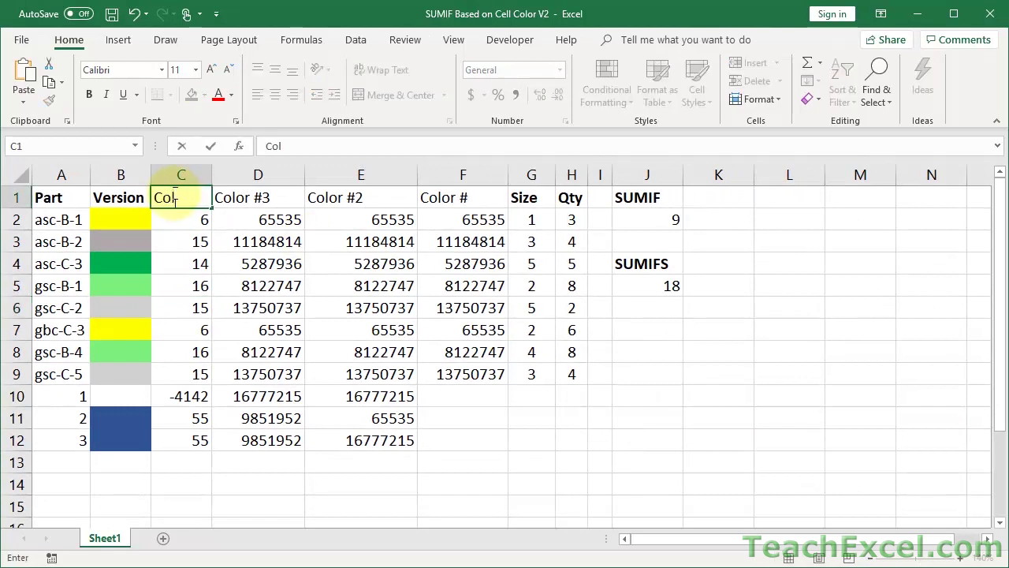
pyautogui.write('orIndex Example (bad)')
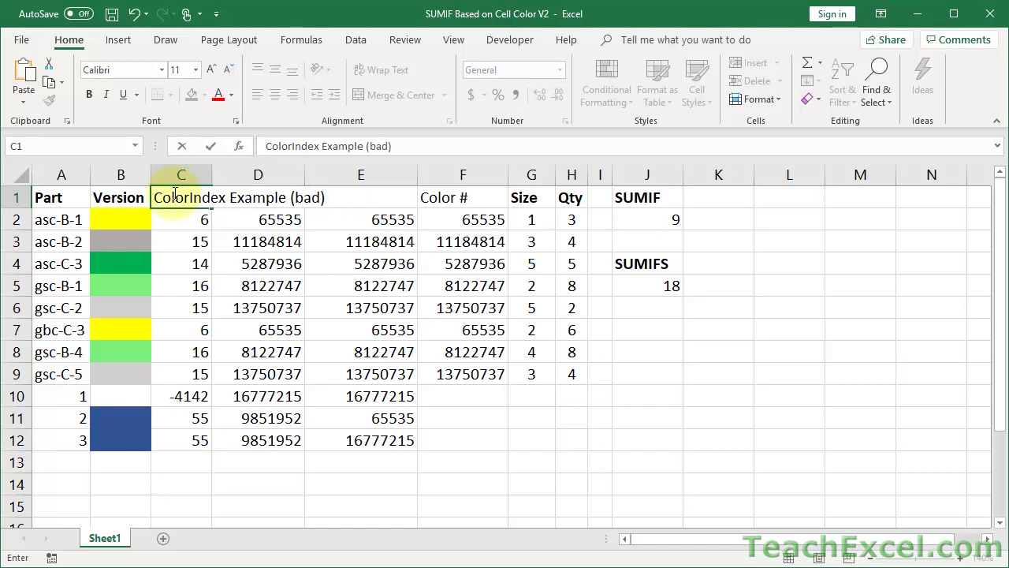
pyautogui.press('Return')
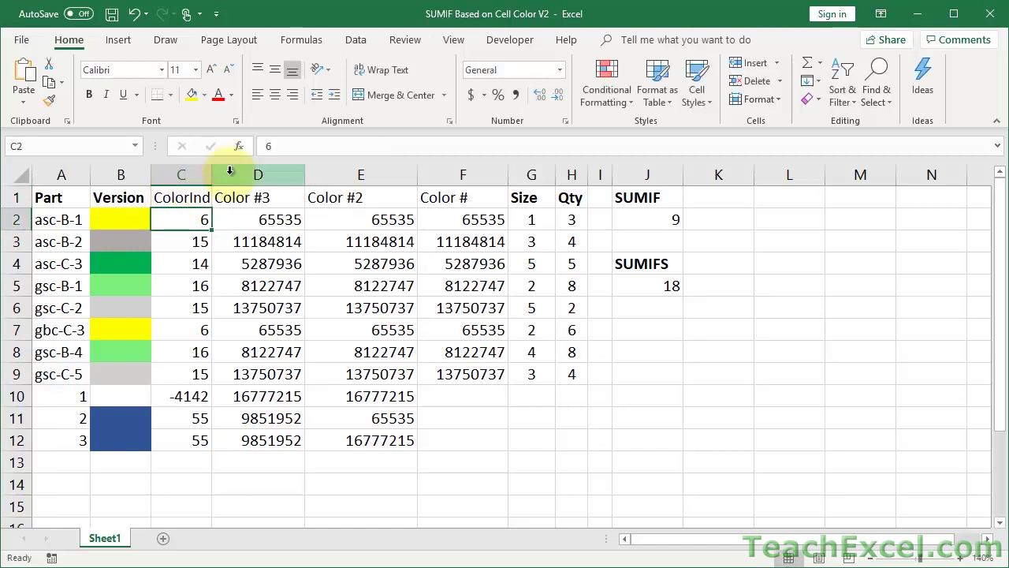
pyautogui.moveTo(210, 172); pyautogui.dragTo(240, 175)
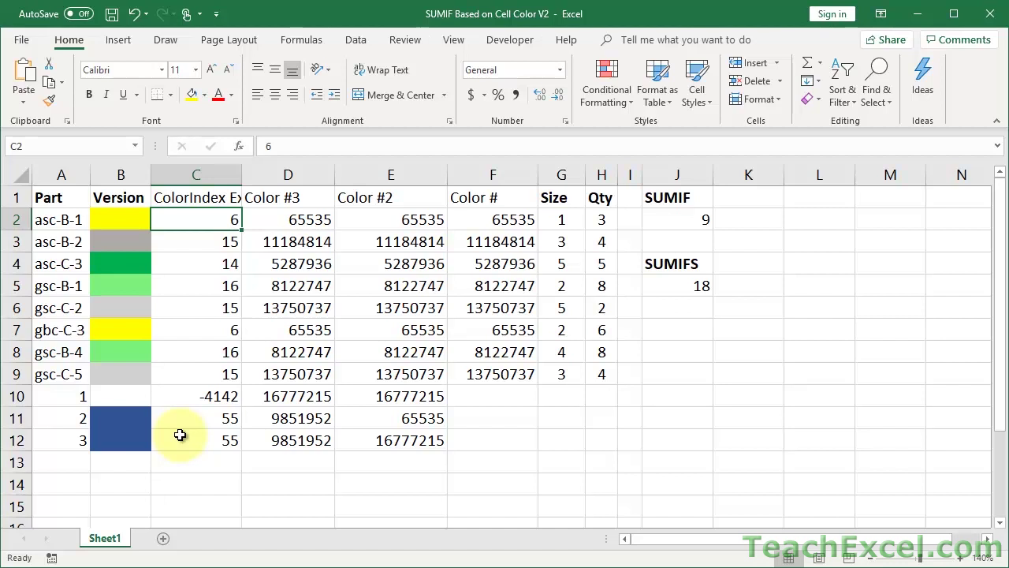
# - In the VBA editor, examine the ListColors loop: For Each, the variable c, Selection and the closing Next c
pyautogui.hotkey('alt', 'F11')
pyautogui.click(354, 361)
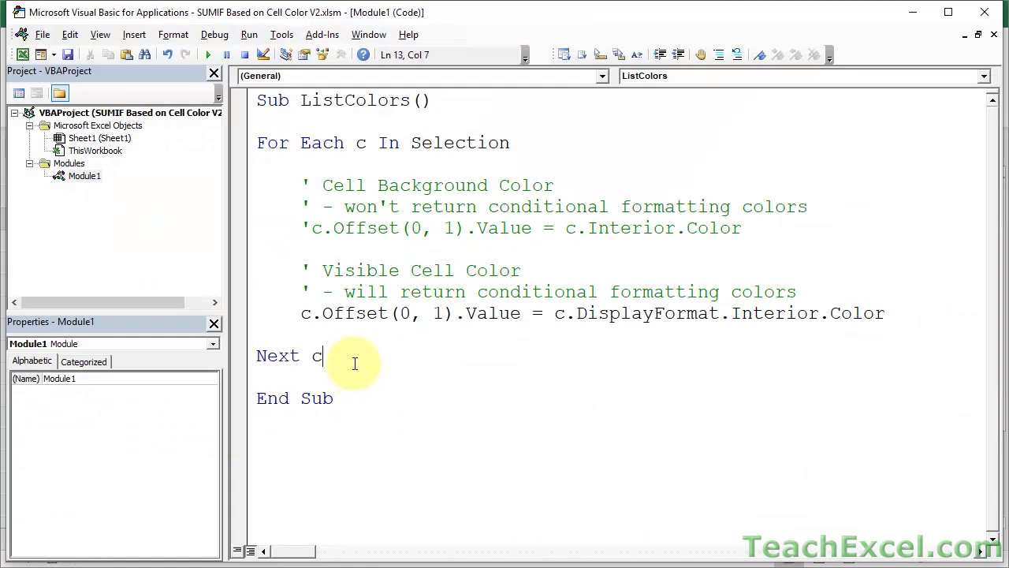
pyautogui.doubleClick(465, 140)
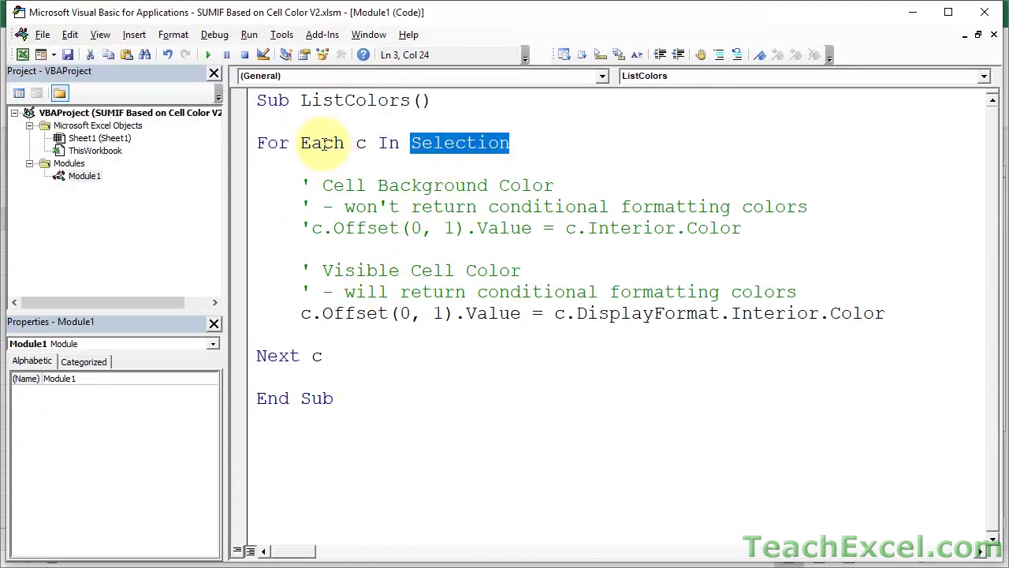
pyautogui.moveTo(257, 143); pyautogui.dragTo(364, 135)
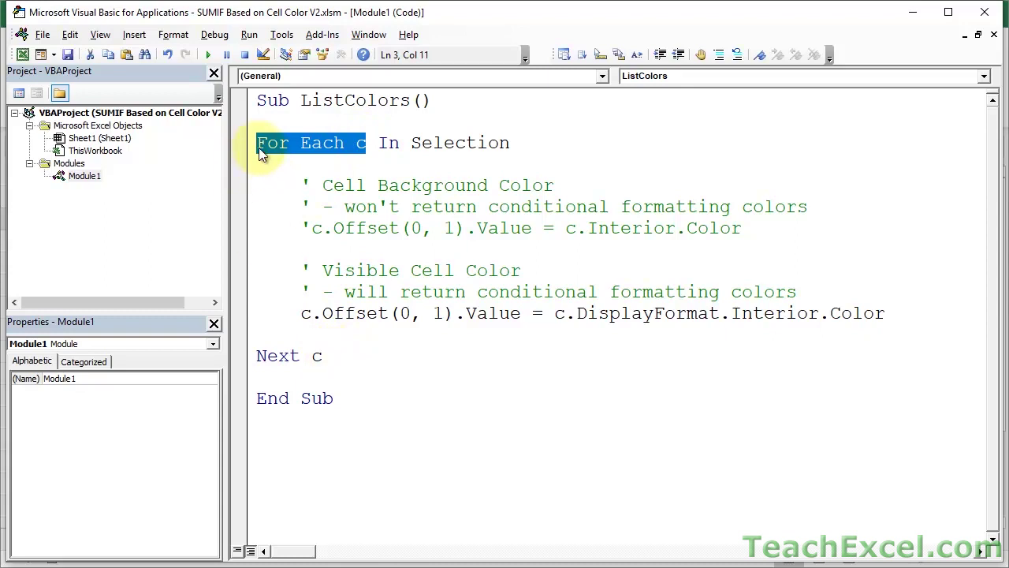
pyautogui.moveTo(511, 142); pyautogui.dragTo(257, 145)
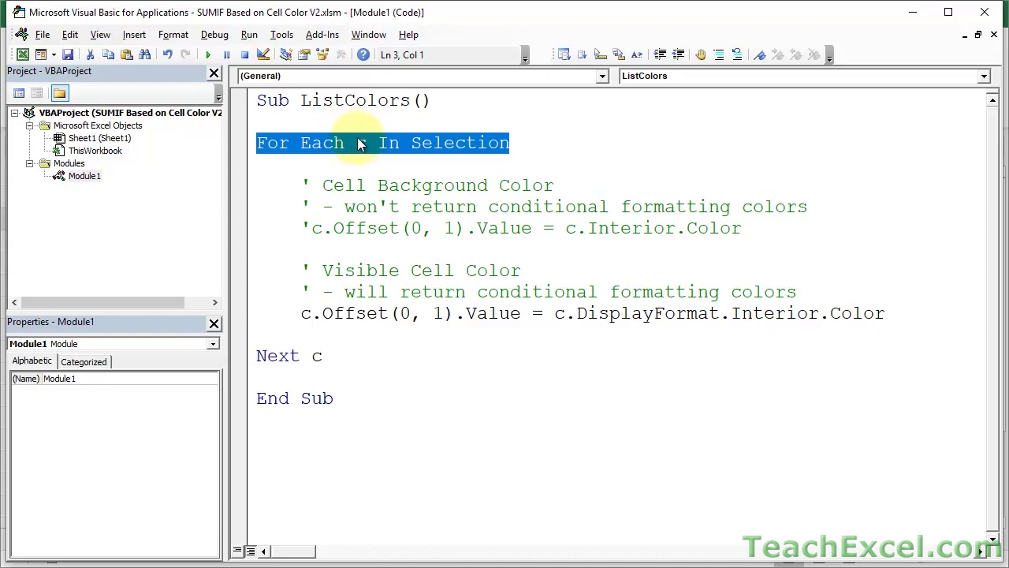
pyautogui.doubleClick(507, 143)
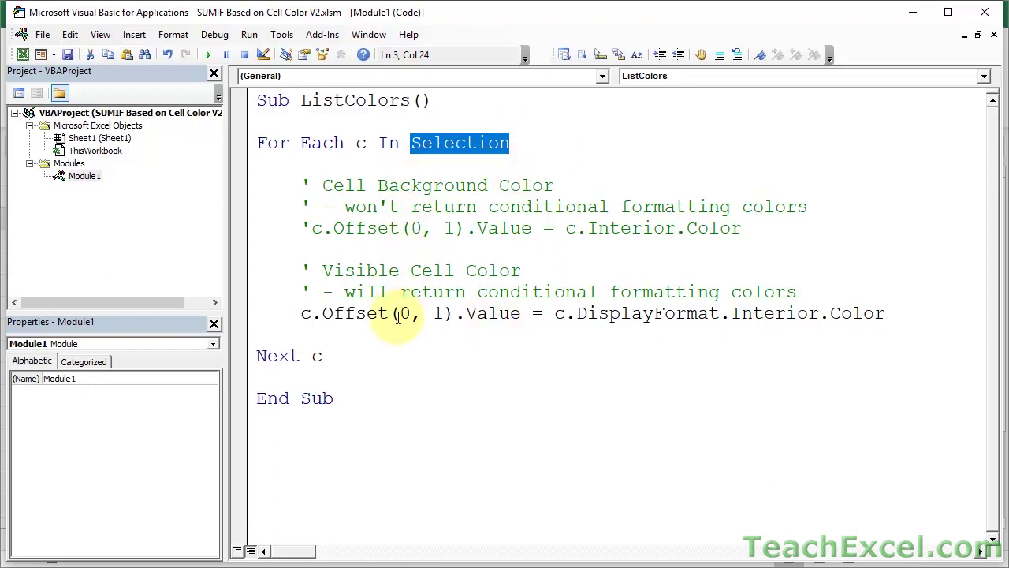
pyautogui.doubleClick(272, 355)
pyautogui.doubleClick(316, 356)
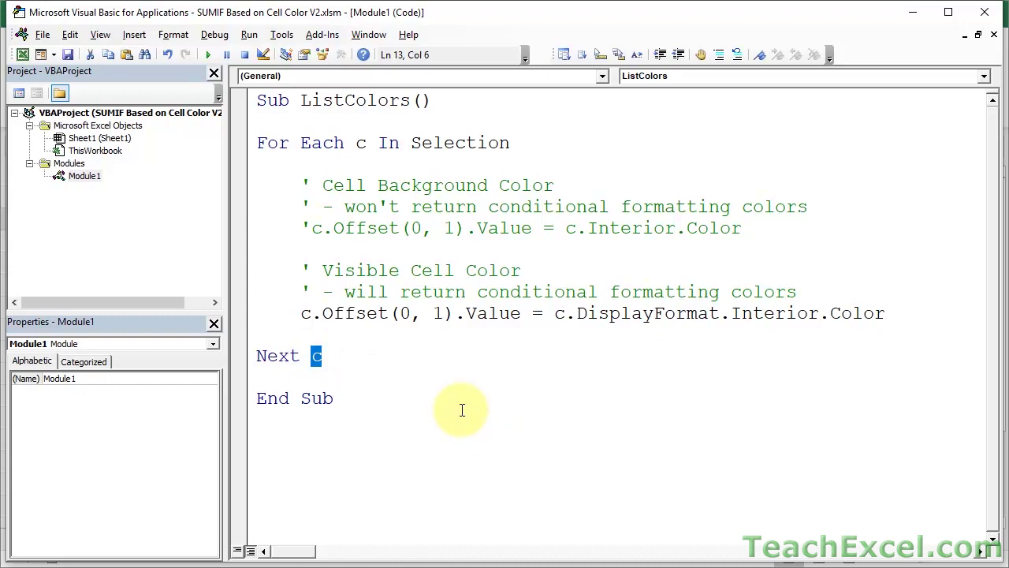
pyautogui.doubleClick(447, 143)
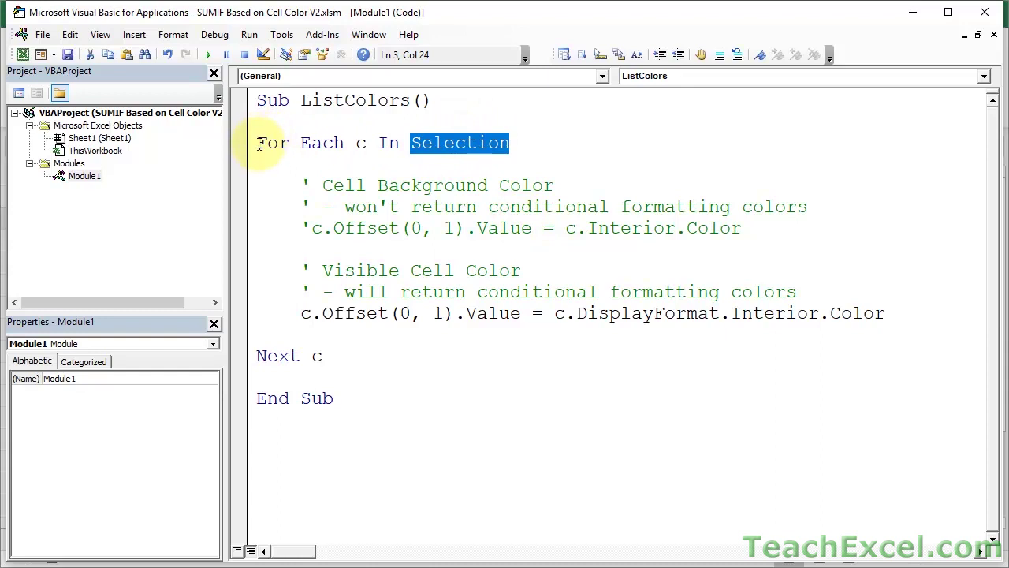
pyautogui.moveTo(258, 143); pyautogui.dragTo(344, 143)
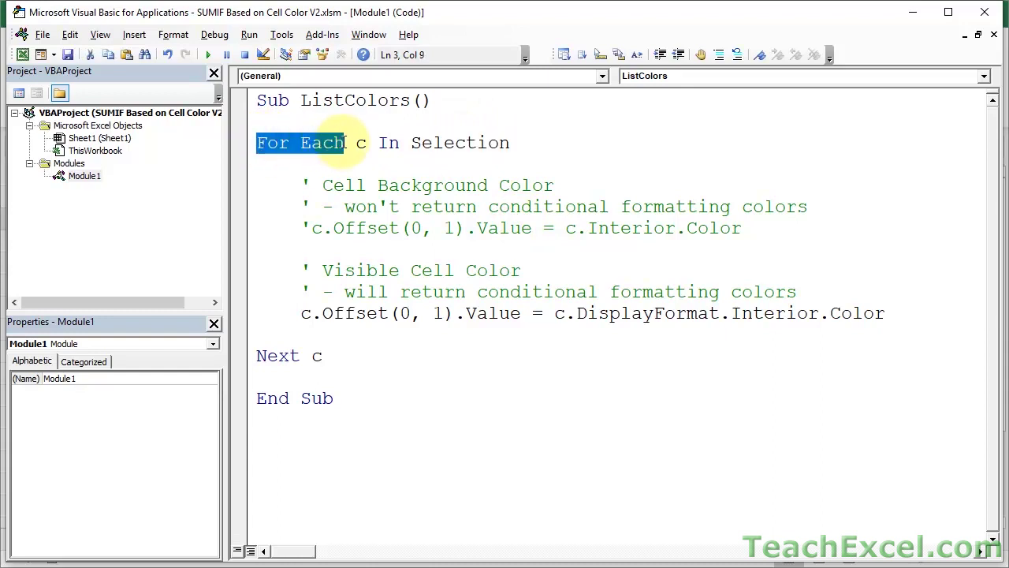
pyautogui.doubleClick(441, 141)
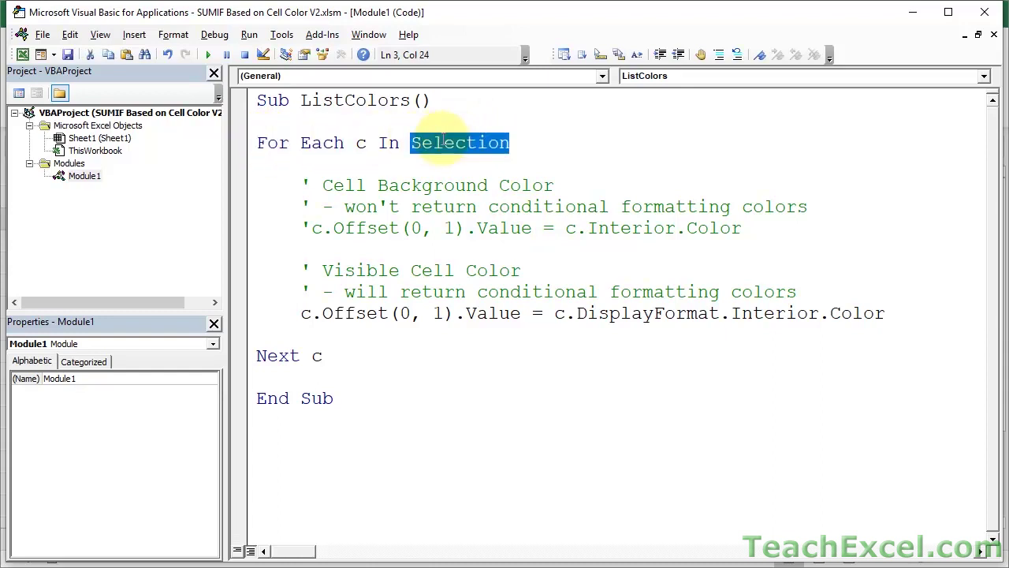
pyautogui.click(481, 166)
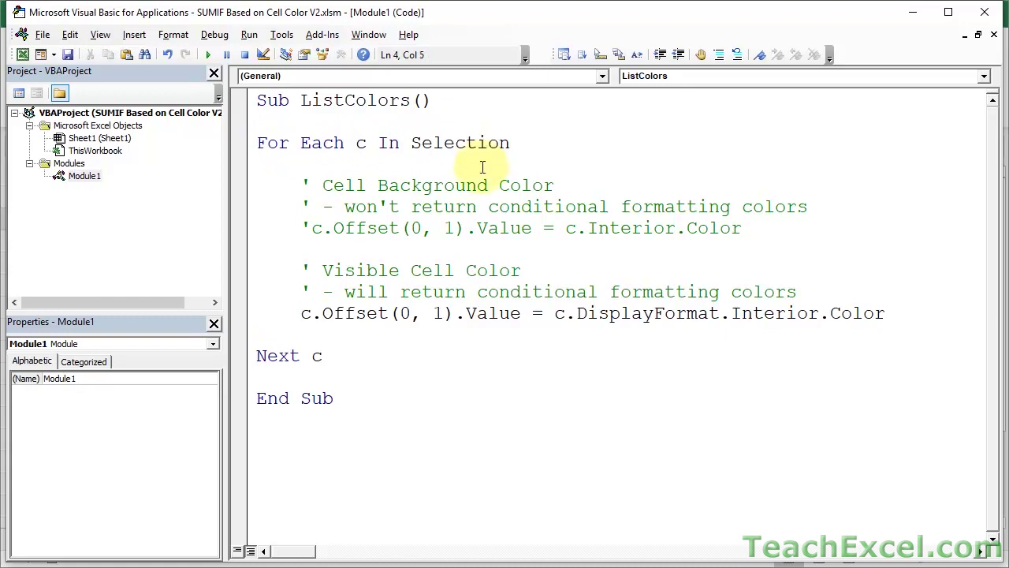
pyautogui.doubleClick(359, 143)
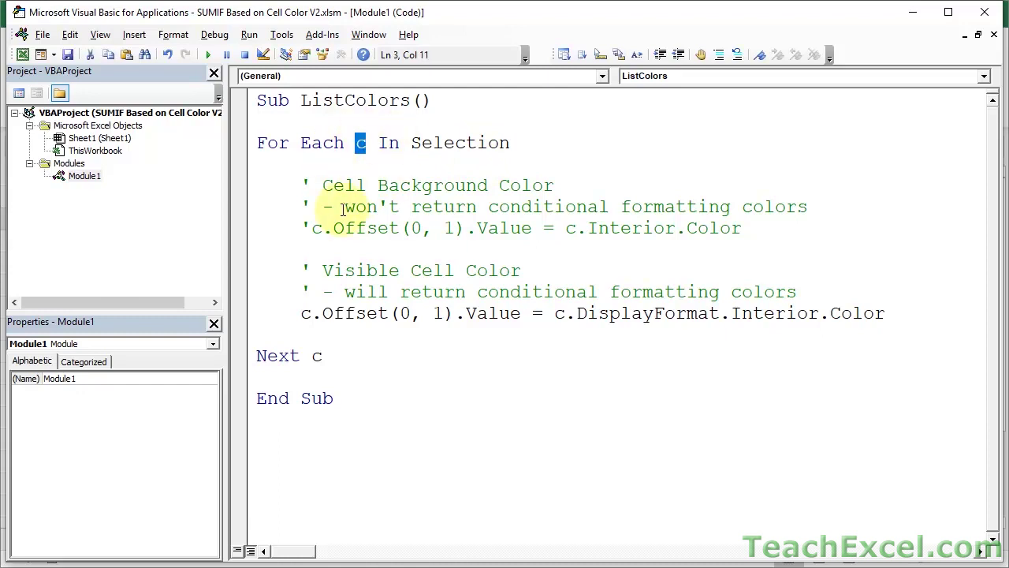
pyautogui.click(377, 170)
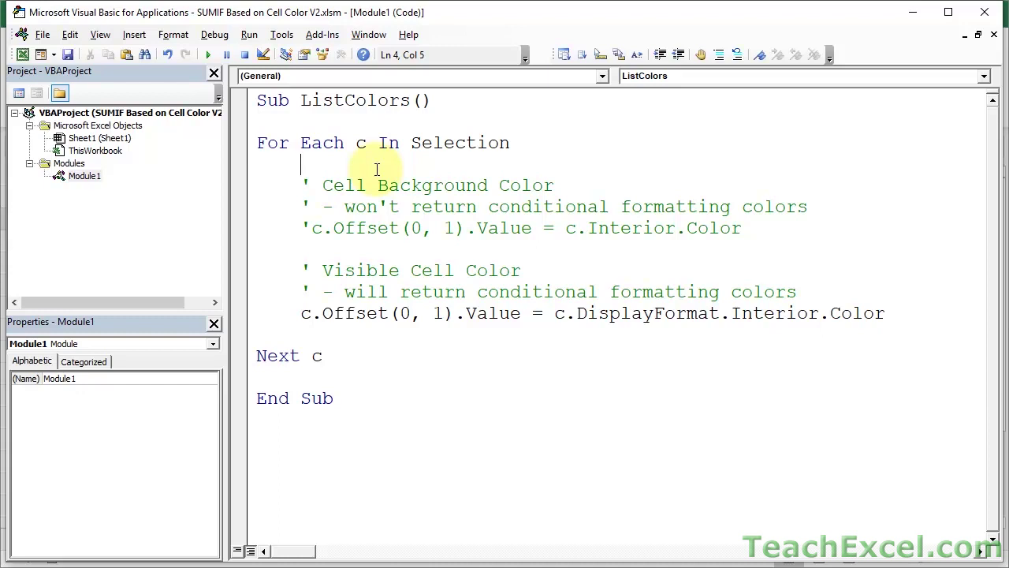
# - Declare the loop variable with Dim c As Range above the For Each line and check where c is used in the loop
pyautogui.click(447, 103)
pyautogui.press('Return')
pyautogui.press('Return')
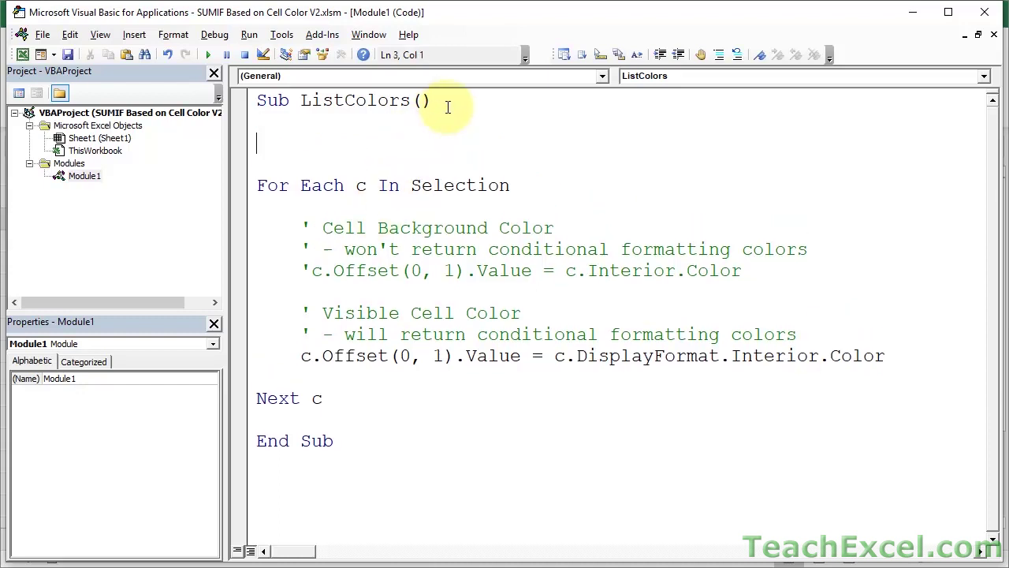
pyautogui.write('Dim c as range')
pyautogui.click(296, 164)
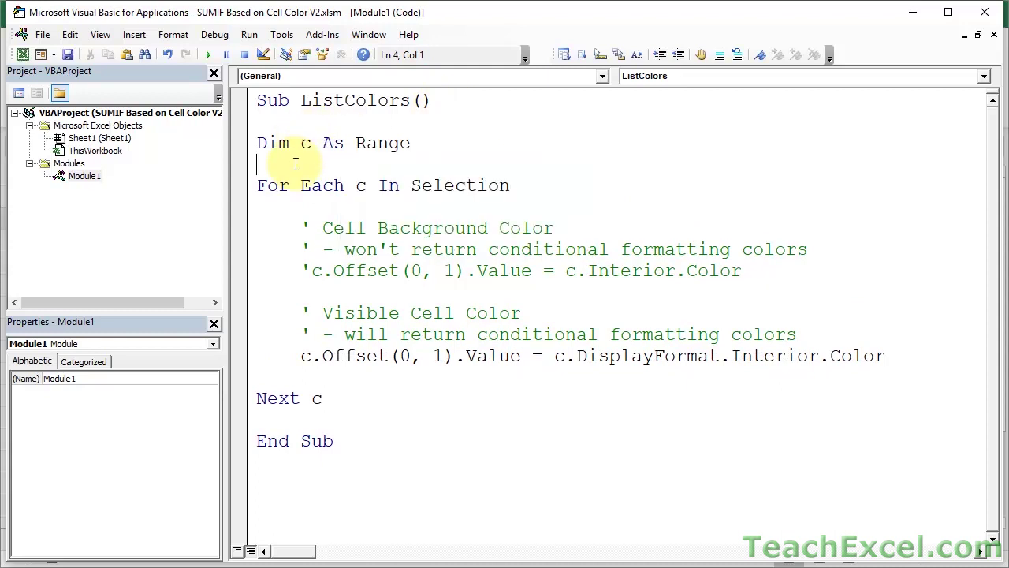
pyautogui.click(304, 143)
pyautogui.doubleClick(304, 143)
pyautogui.doubleClick(360, 185)
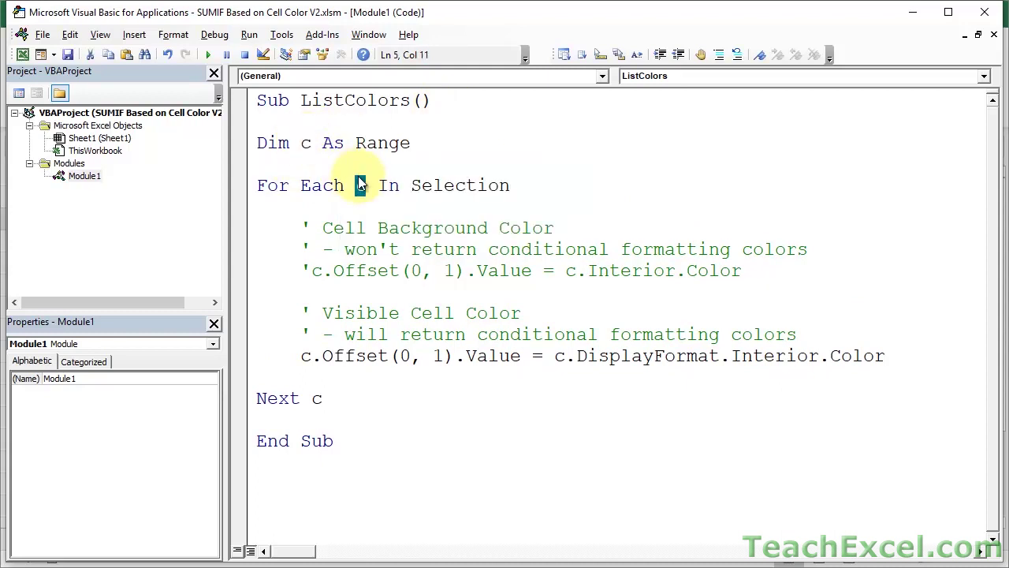
pyautogui.doubleClick(316, 398)
# - Begin an indented line under For Each c In Selection with c.Offset(0,1, using the suggested Offset property
pyautogui.click(529, 183)
pyautogui.press('Return')
pyautogui.press('Return')
pyautogui.press('Tab')
pyautogui.write('c.')
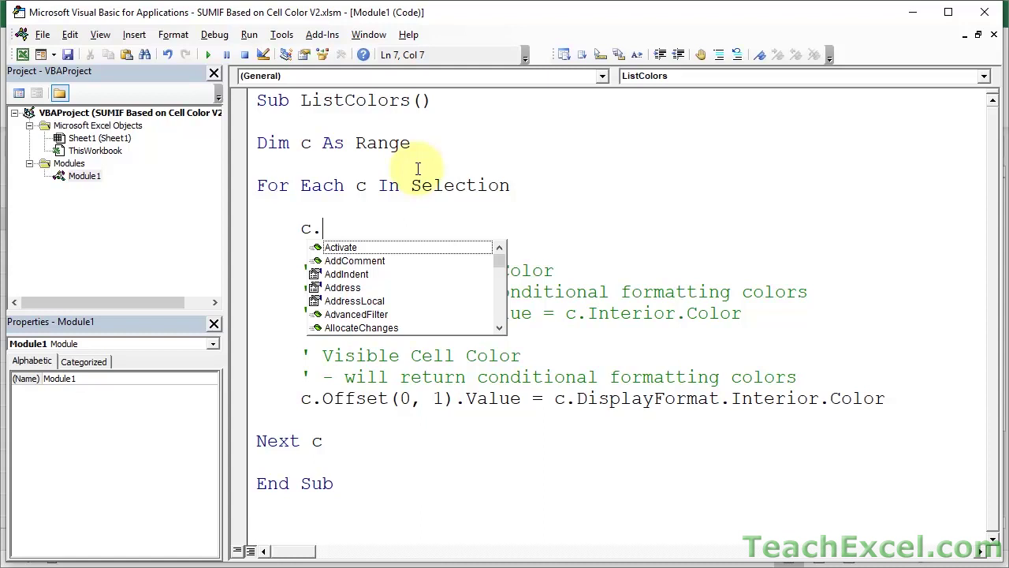
pyautogui.write('Of')
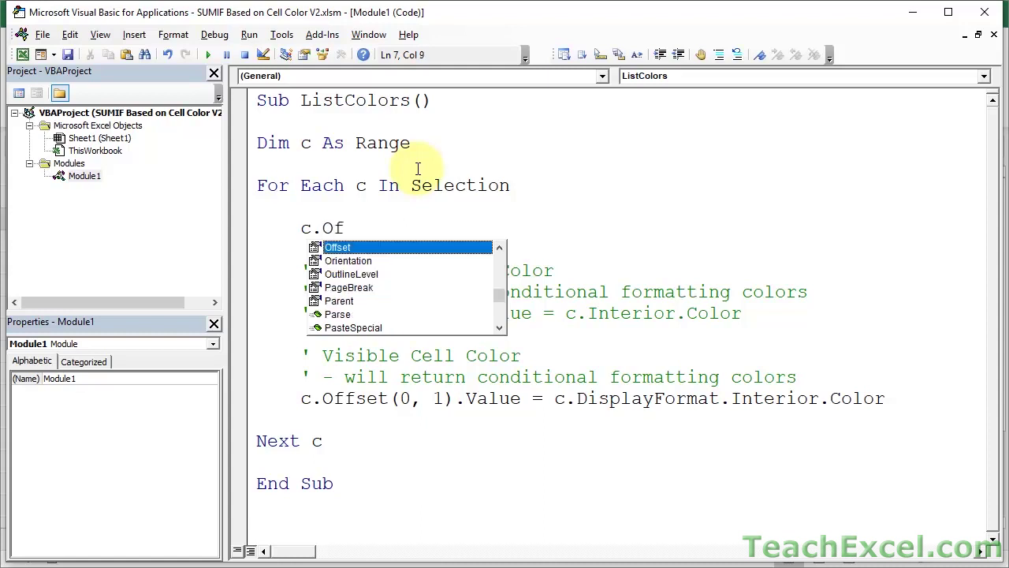
pyautogui.doubleClick(344, 249)
pyautogui.write('(')
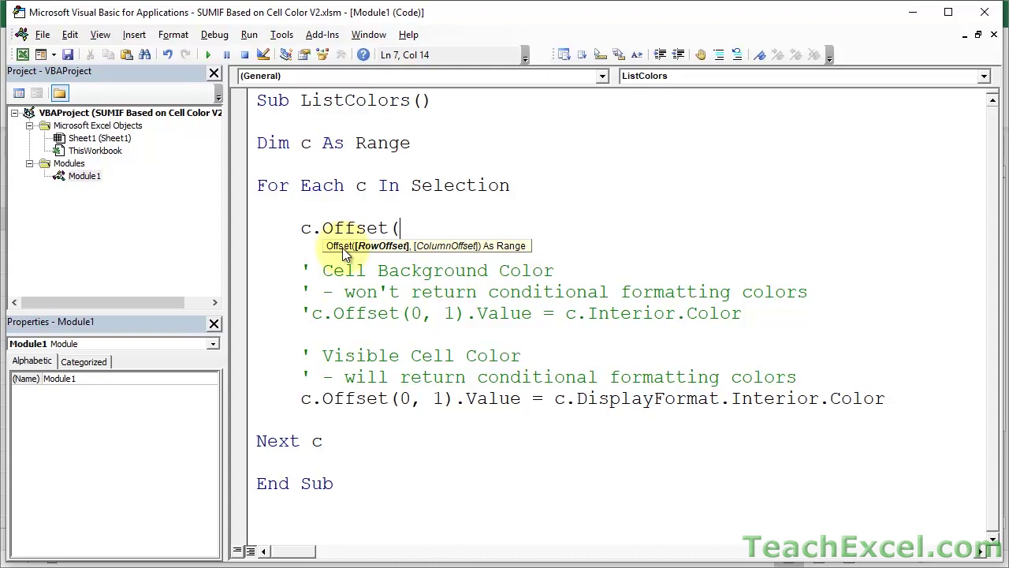
pyautogui.write('0,1')
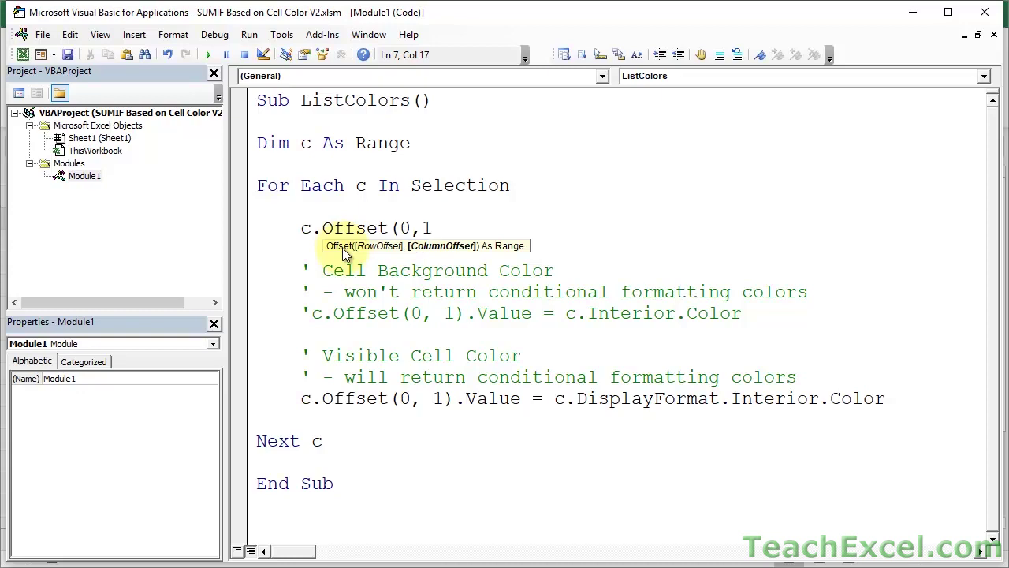
# - In the worksheet, examine how the colored cells in B2:B12 relate to the output cells one column over in C2:C12
pyautogui.hotkey('alt', 'F11')
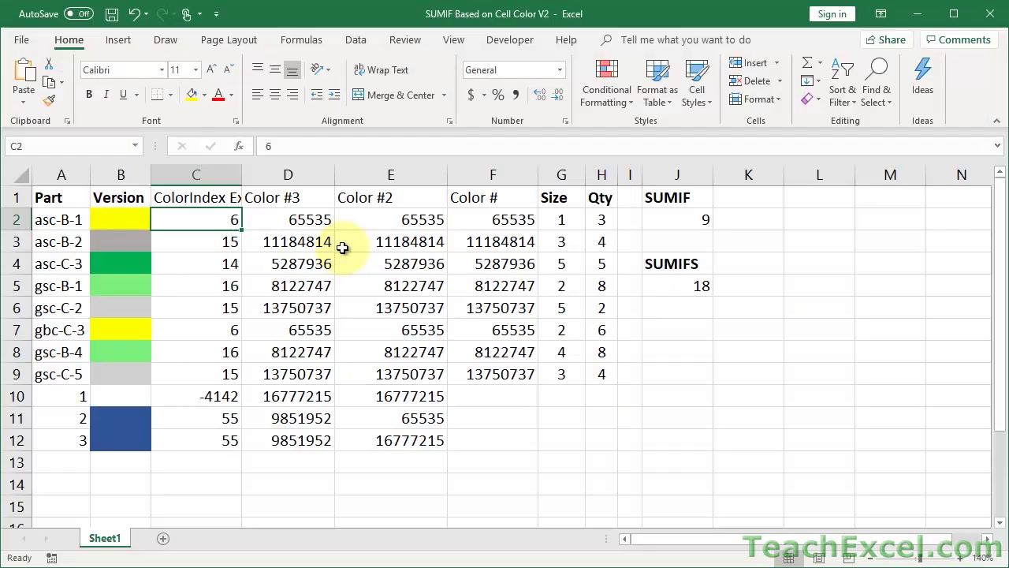
pyautogui.click(123, 214)
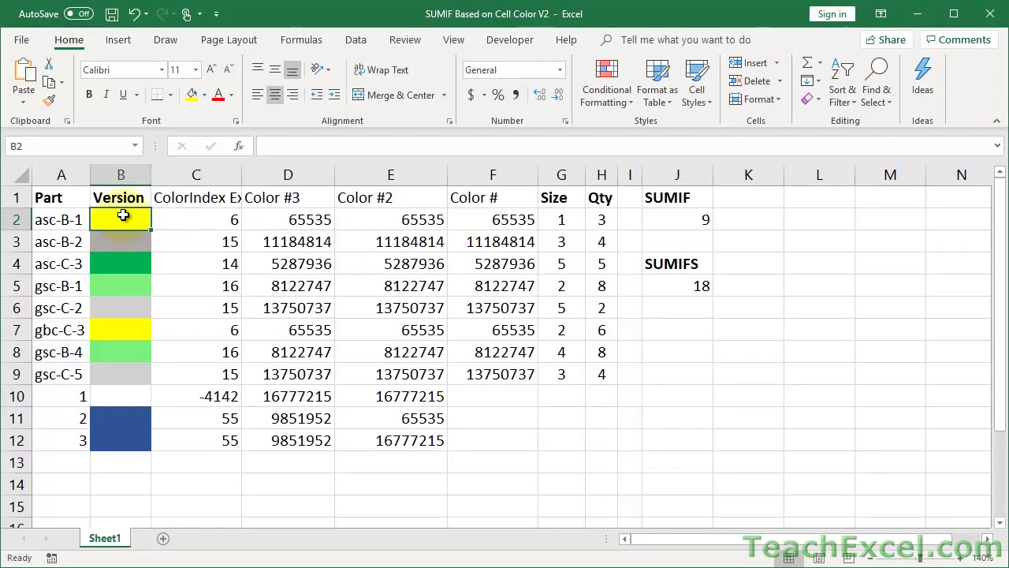
pyautogui.moveTo(123, 215); pyautogui.dragTo(139, 450)
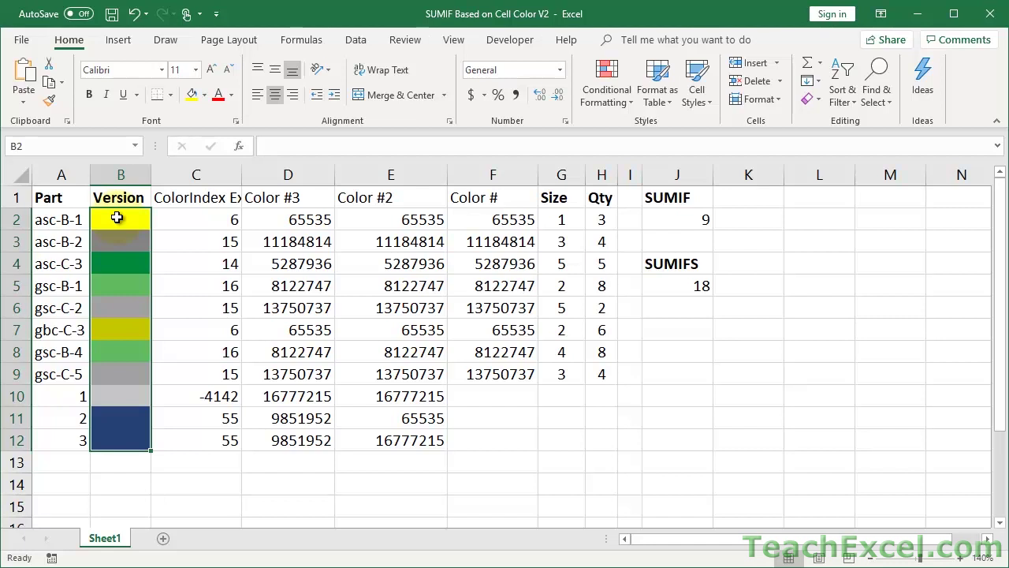
pyautogui.click(198, 219)
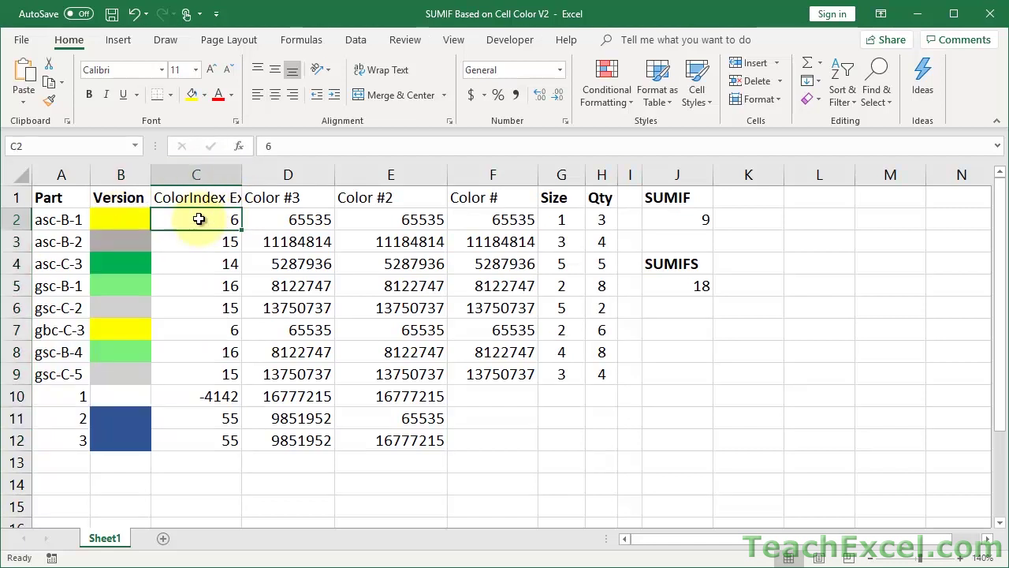
pyautogui.click(268, 219)
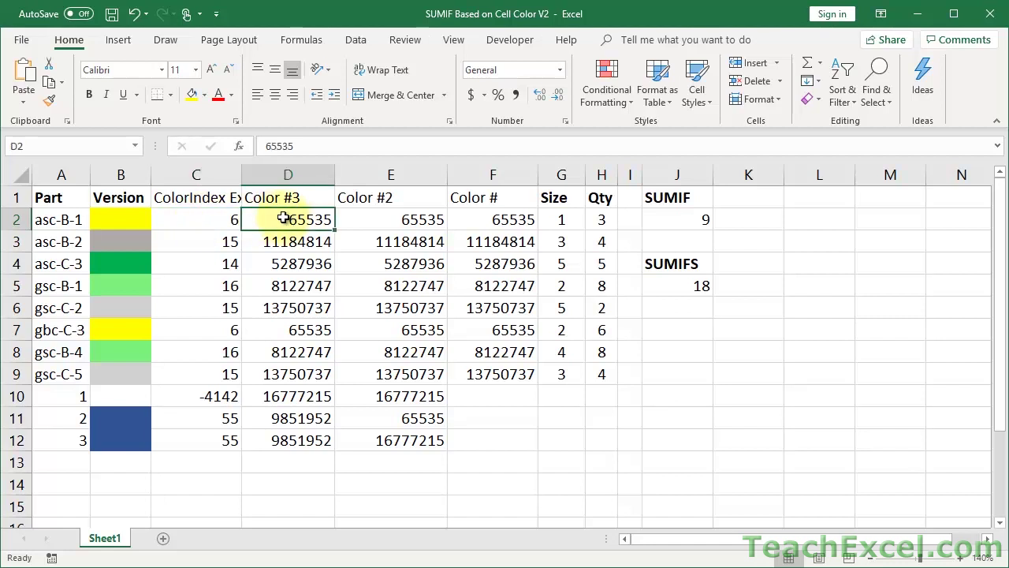
pyautogui.click(703, 221)
pyautogui.click(126, 223)
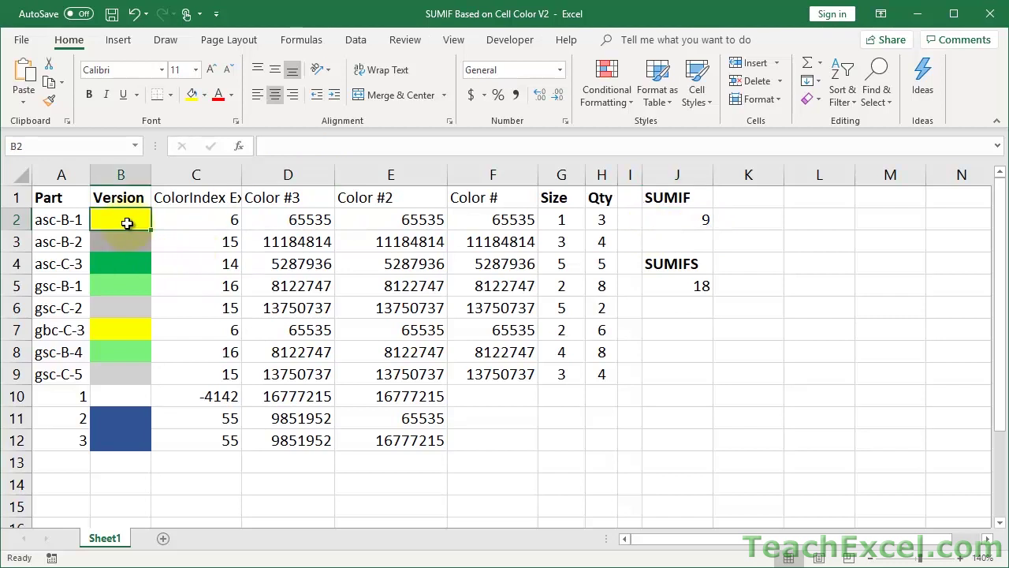
pyautogui.moveTo(183, 220); pyautogui.dragTo(202, 440)
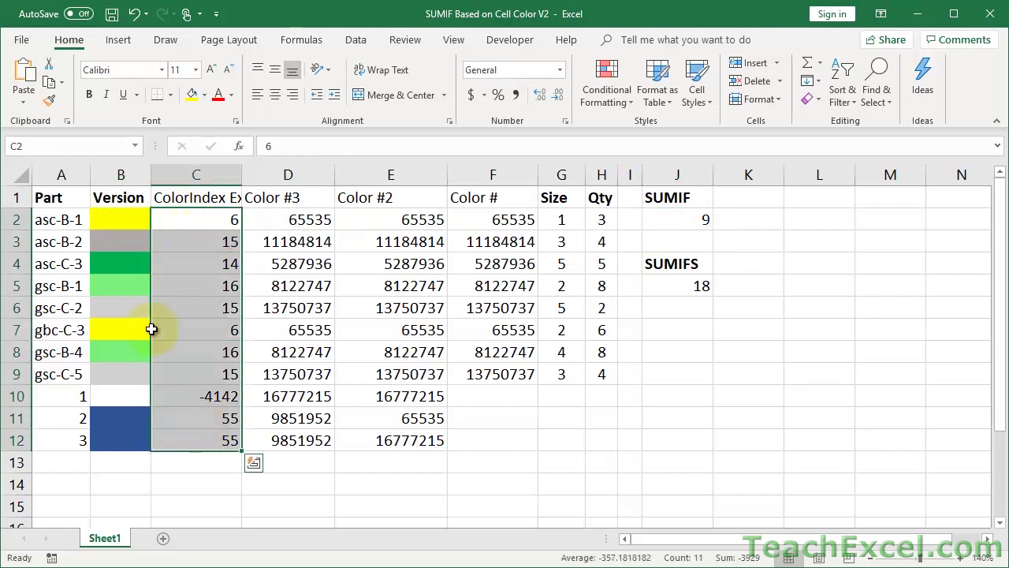
pyautogui.click(121, 220)
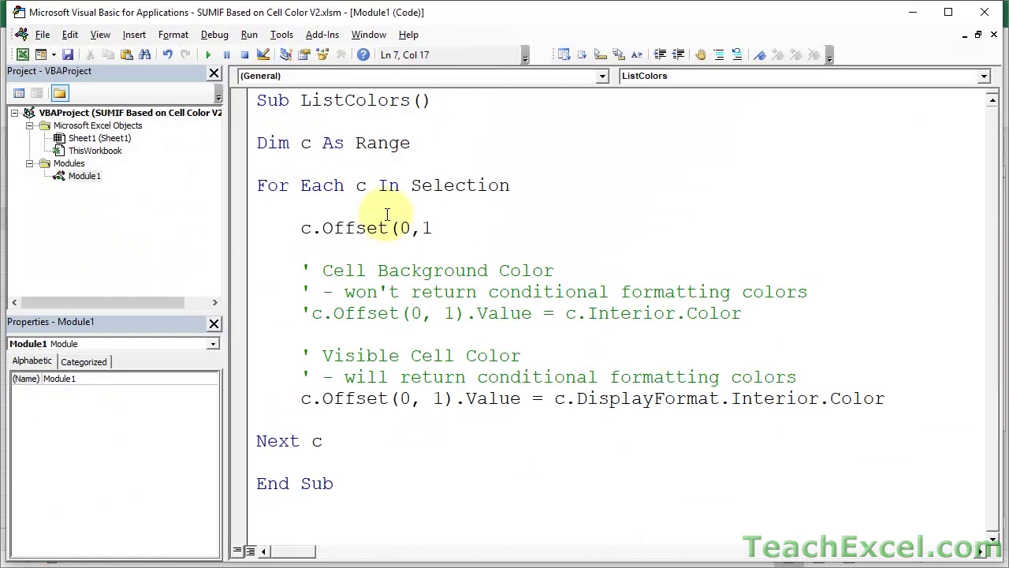
# - Complete the unfinished offset line inside the loop as c.Offset(0,1).Value = "HI"
pyautogui.press('BackSpace')
pyautogui.write('2')
pyautogui.press('BackSpace')
pyautogui.write('10')
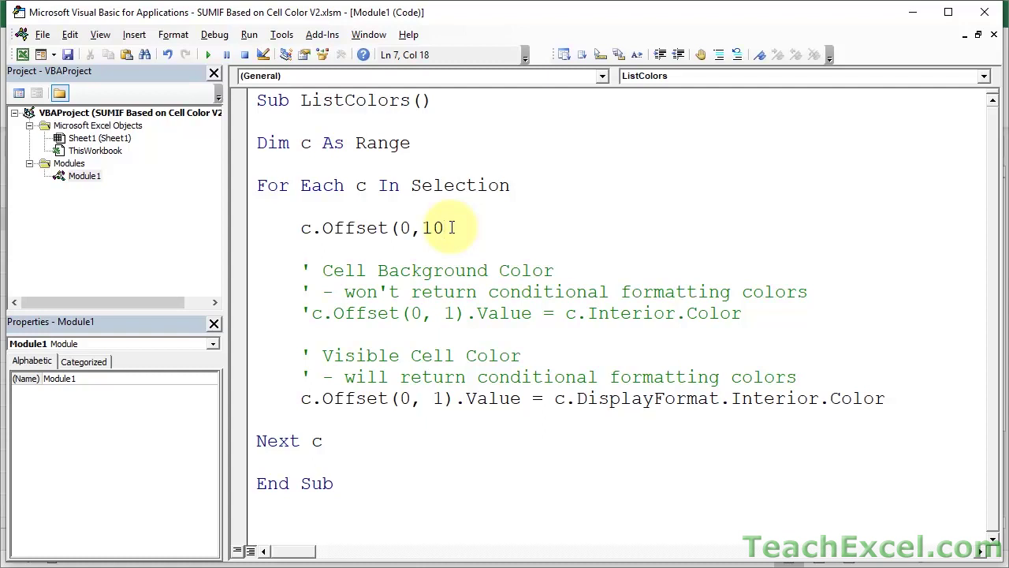
pyautogui.press('BackSpace')
pyautogui.write(').')
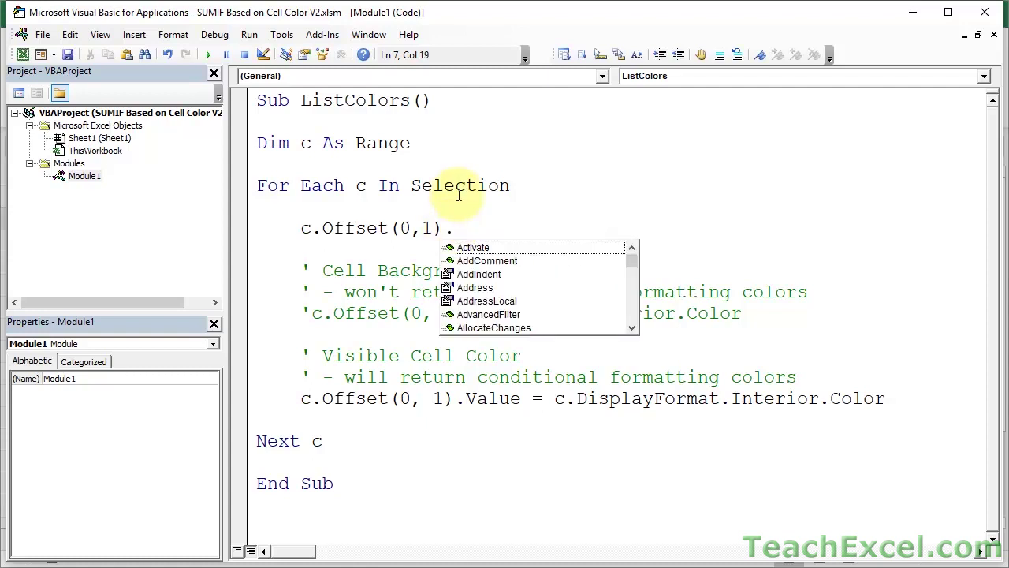
pyautogui.write('value')
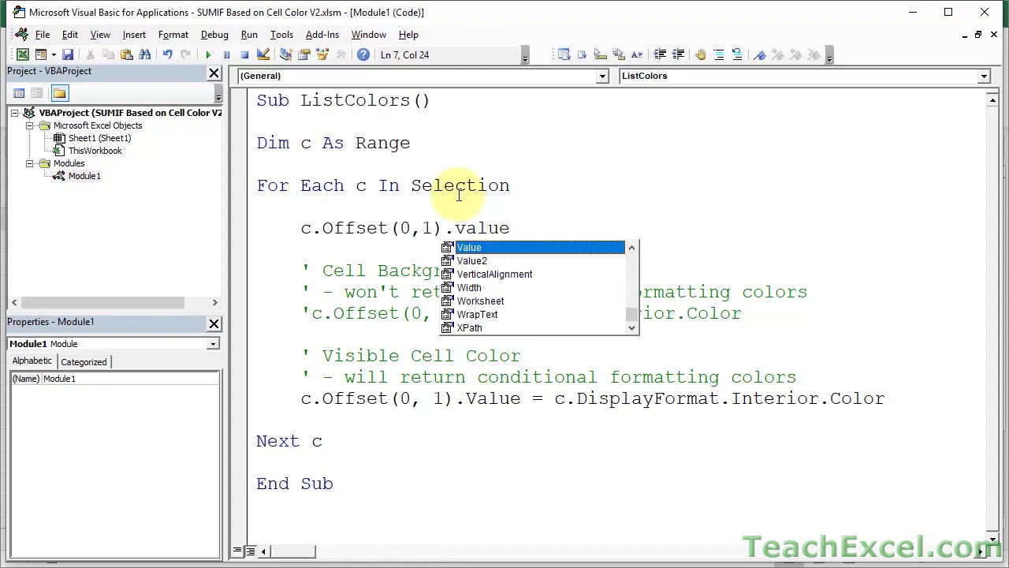
pyautogui.write('= ')
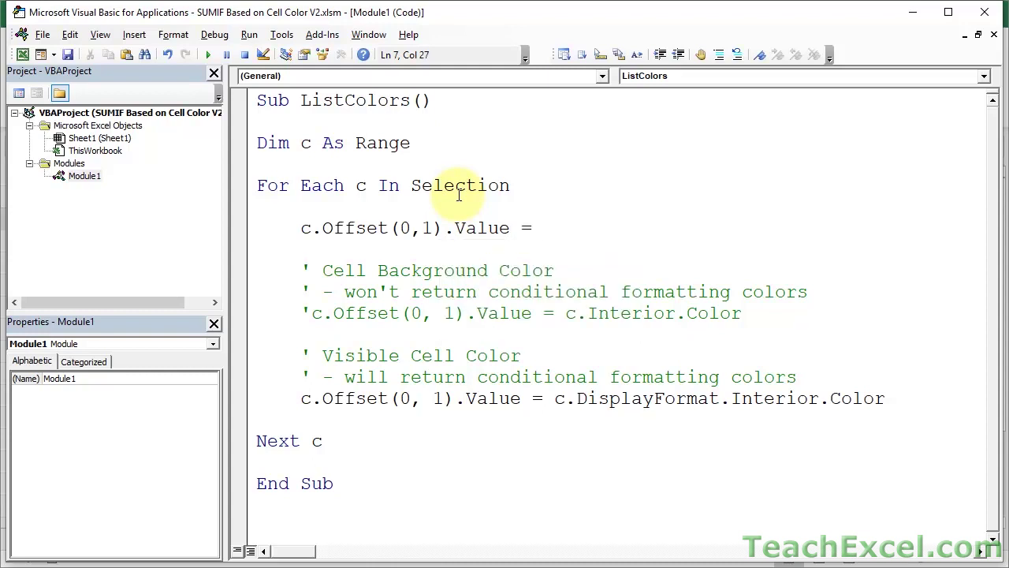
pyautogui.write('"HI"')
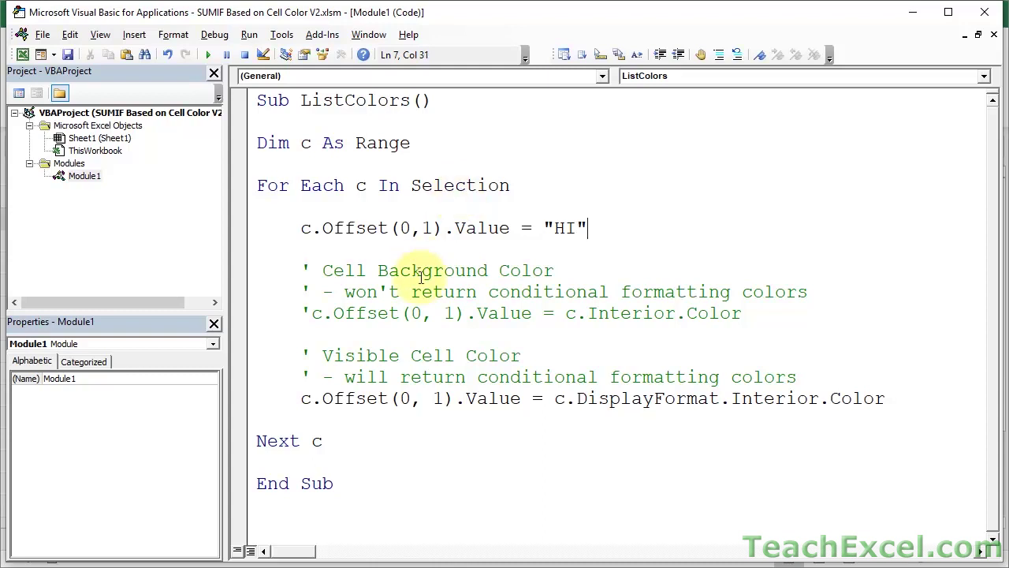
# - Change the column offset in the "HI" line to 10 and comment out the c.DisplayFormat.Interior.Color line
pyautogui.click(434, 228)
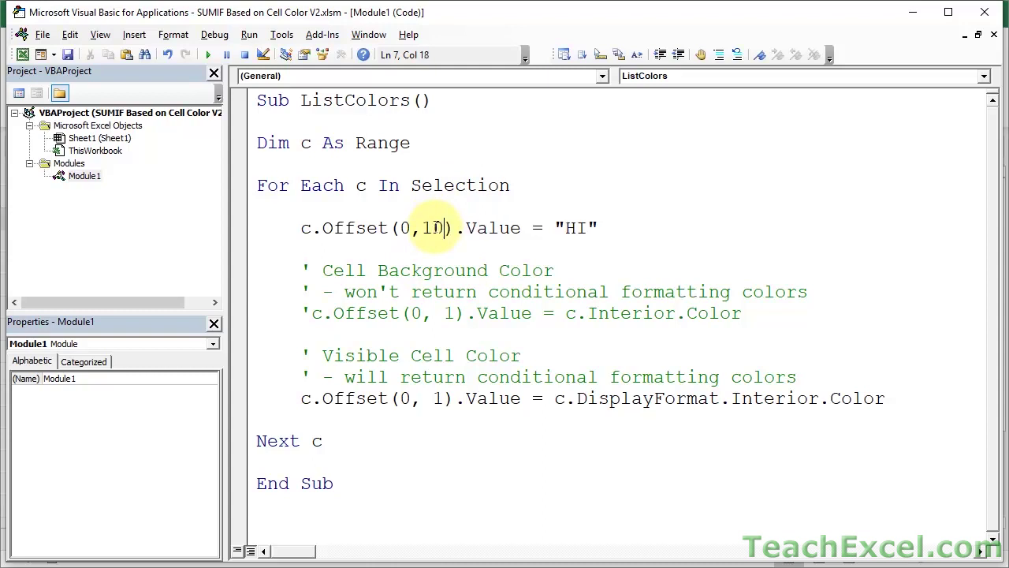
pyautogui.hotkey('alt', 'F11')
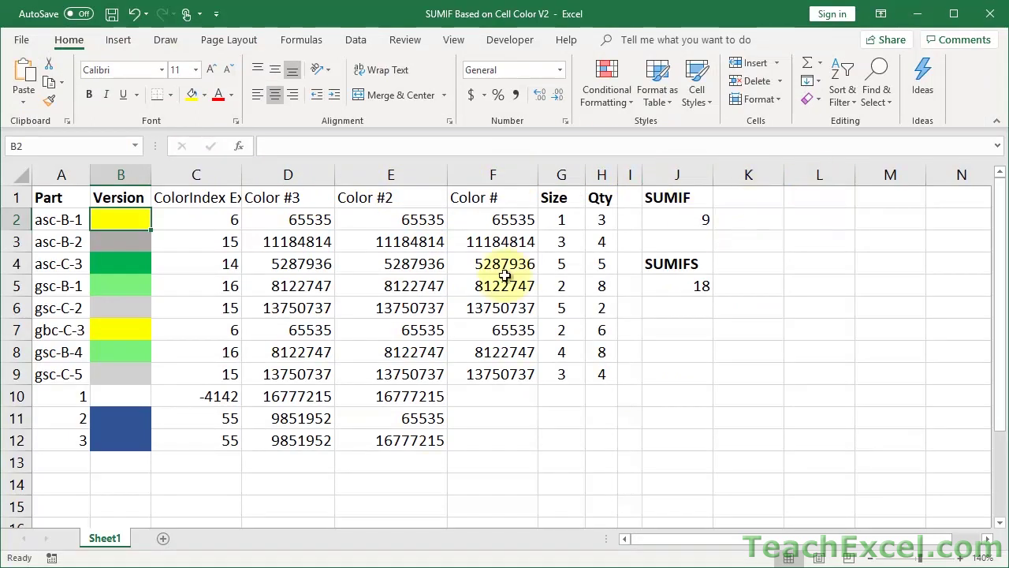
pyautogui.hotkey('alt', 'F11')
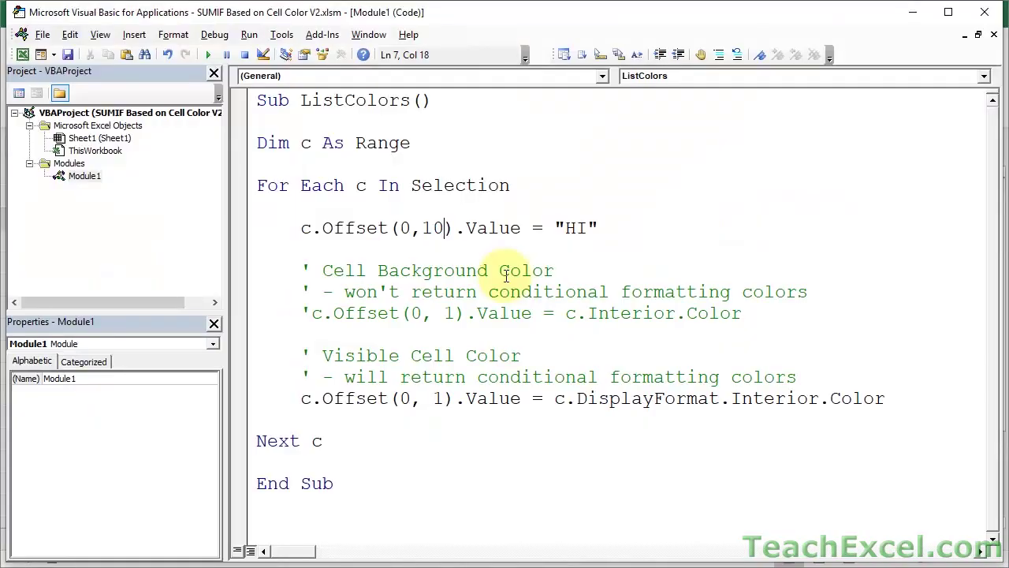
pyautogui.click(301, 400)
pyautogui.write("'")
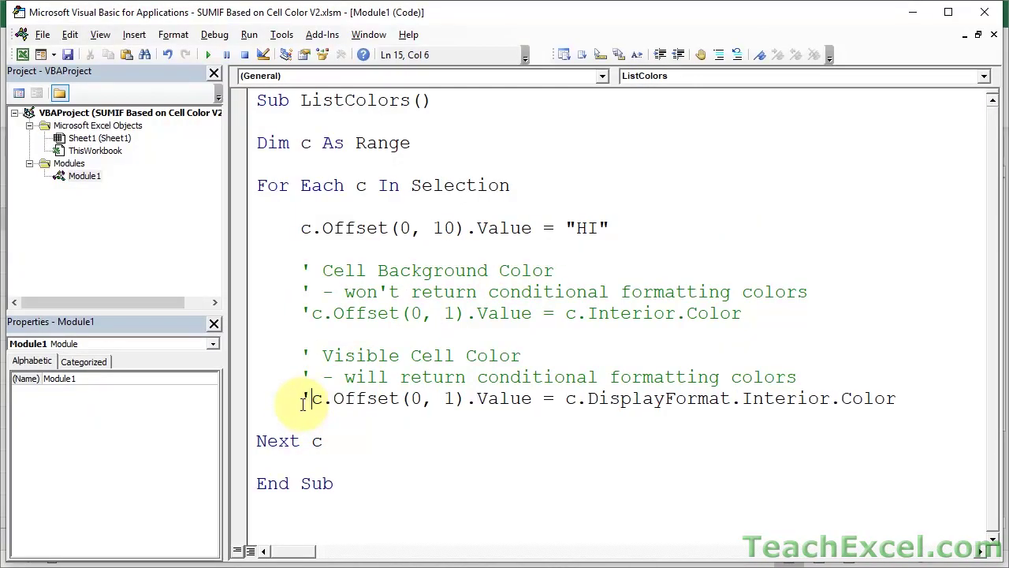
pyautogui.click(320, 355)
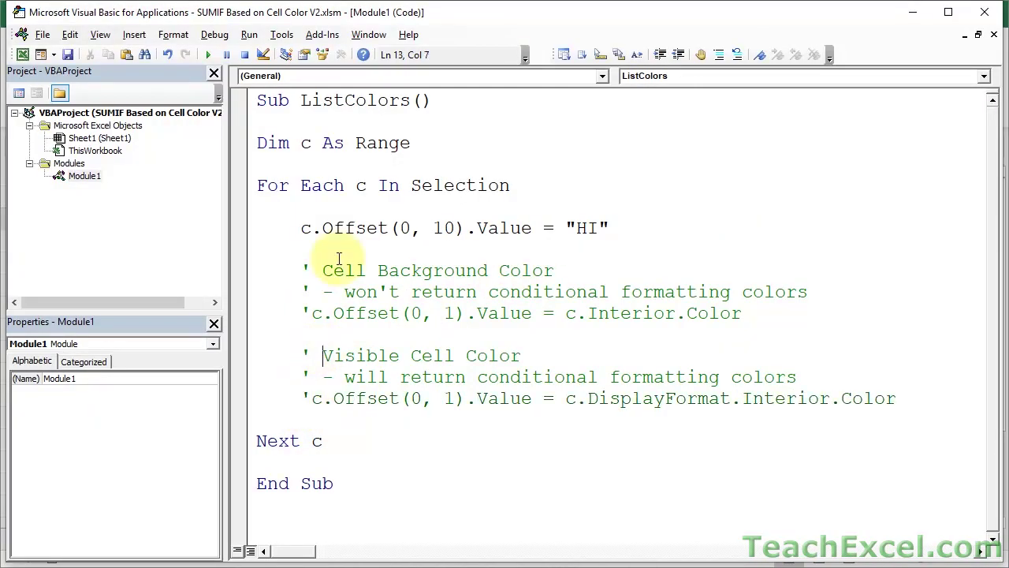
pyautogui.click(300, 227)
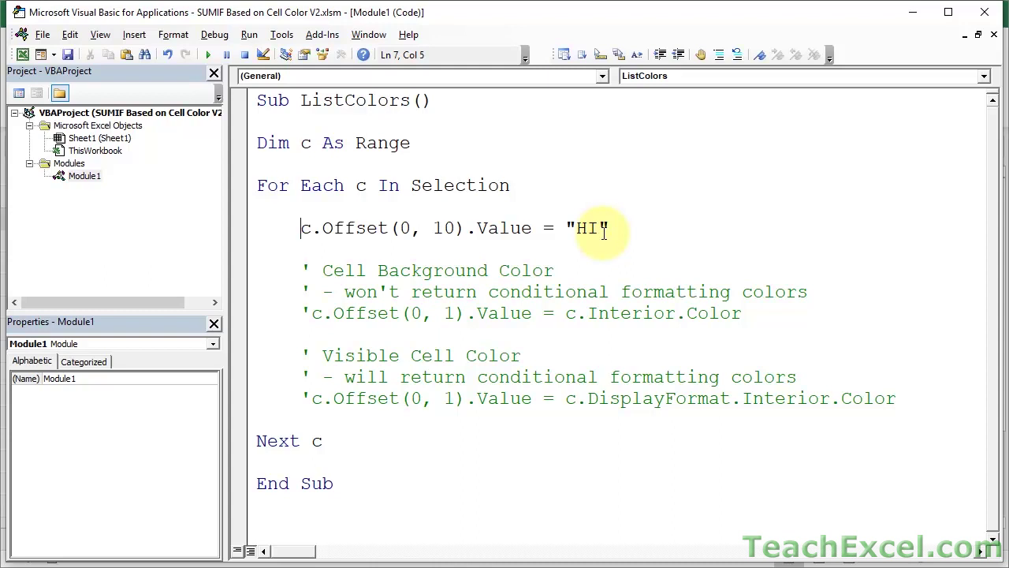
# - In the worksheet, run the ListColors macro on the colored cells B2:B12
pyautogui.hotkey('alt', 'F11')
pyautogui.moveTo(105, 221); pyautogui.dragTo(131, 438)
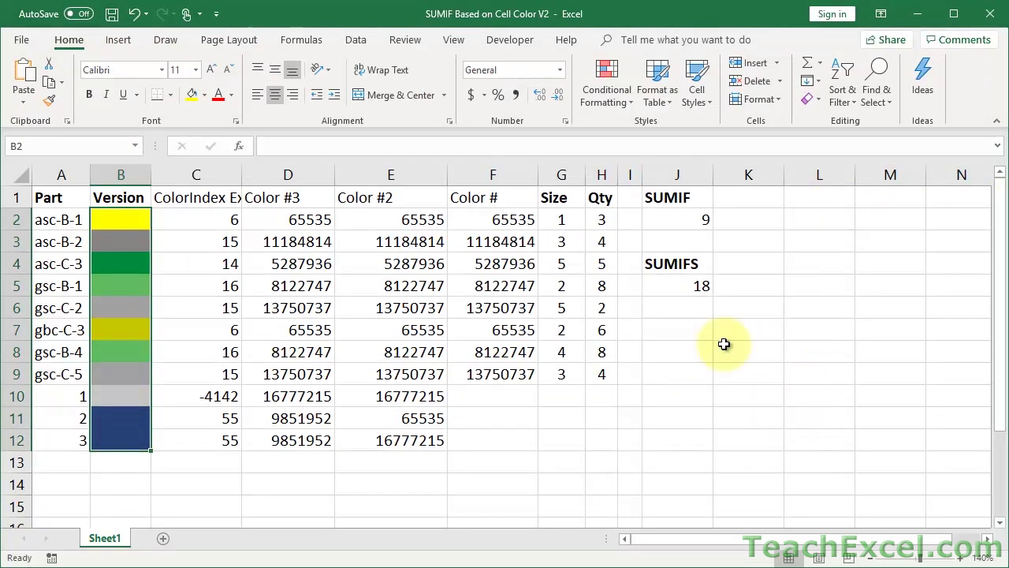
pyautogui.hotkey('alt', 'F8')
pyautogui.press('Return')
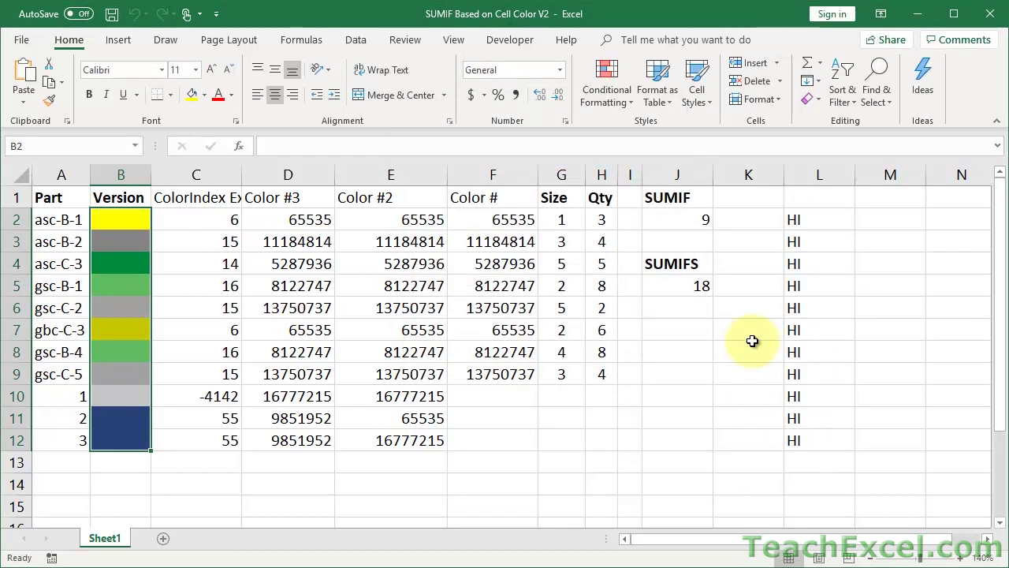
# - Clear the HI entries from L2:L12 and reselect cell B2
pyautogui.click(808, 224)
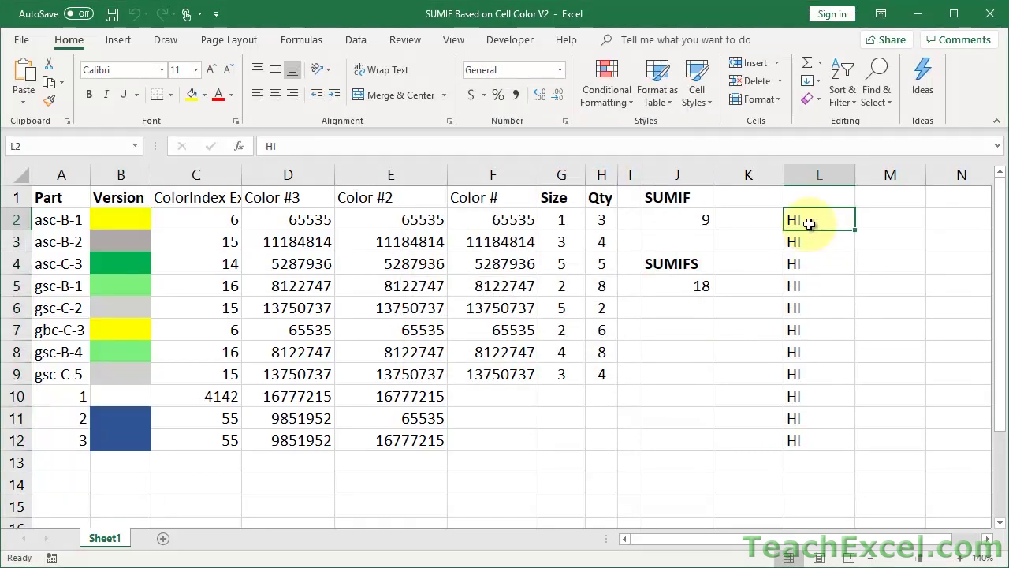
pyautogui.hotkey('ctrl', 'shift', 'Down')
pyautogui.press('Delete')
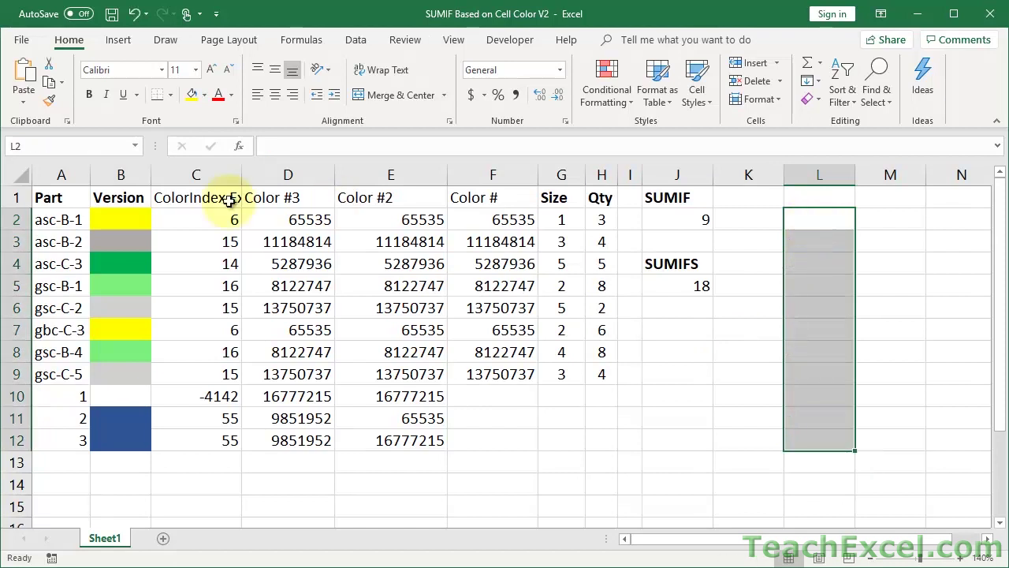
pyautogui.click(113, 218)
# - In the VBA editor, replace "HI" in the c.Offset(0, 10) line with c.Interior.Color
pyautogui.hotkey('alt', 'F11')
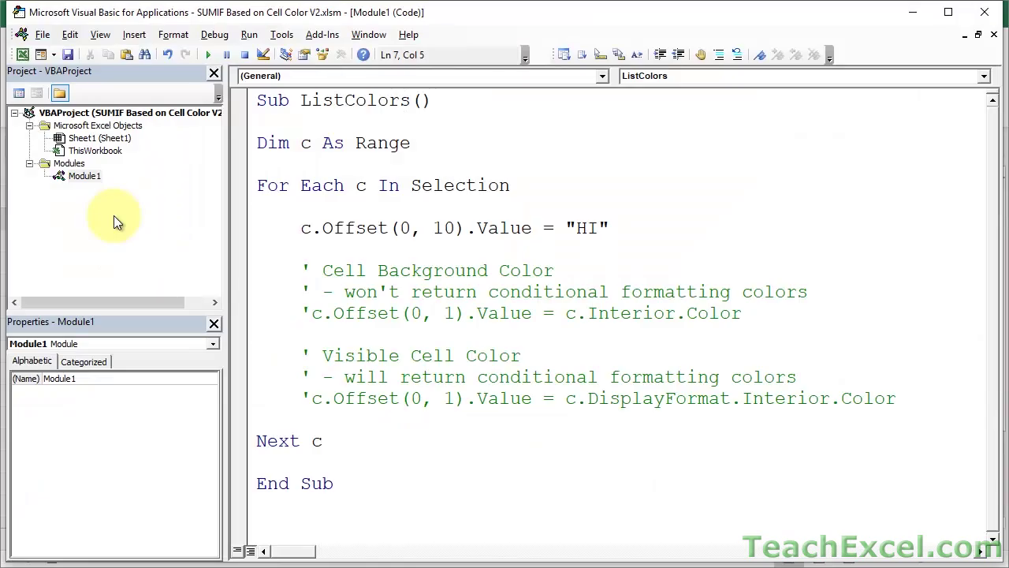
pyautogui.click(622, 225)
pyautogui.press('BackSpace')
pyautogui.press('BackSpace')
pyautogui.press('BackSpace')
pyautogui.press('BackSpace')
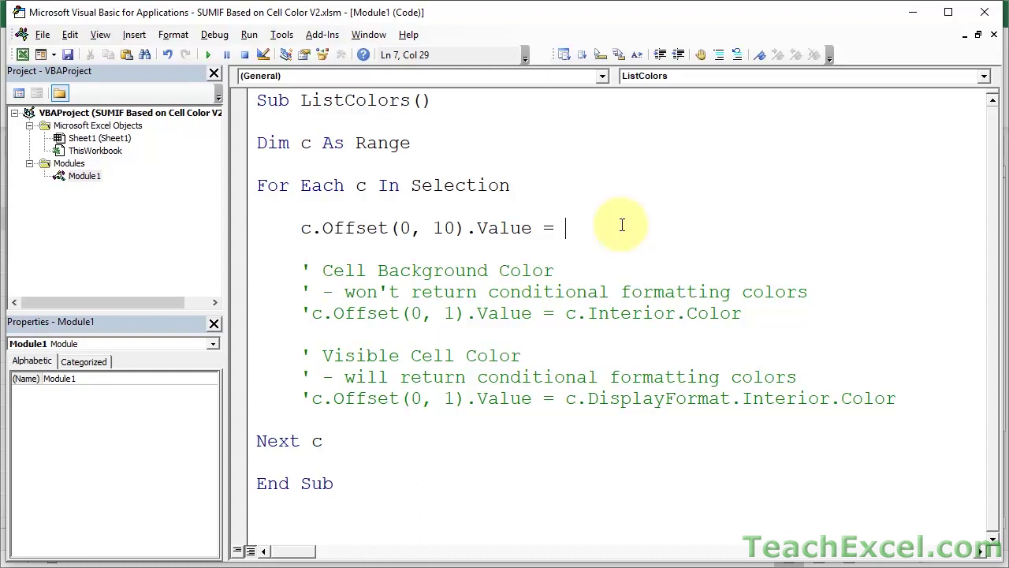
pyautogui.write('c')
pyautogui.write('.')
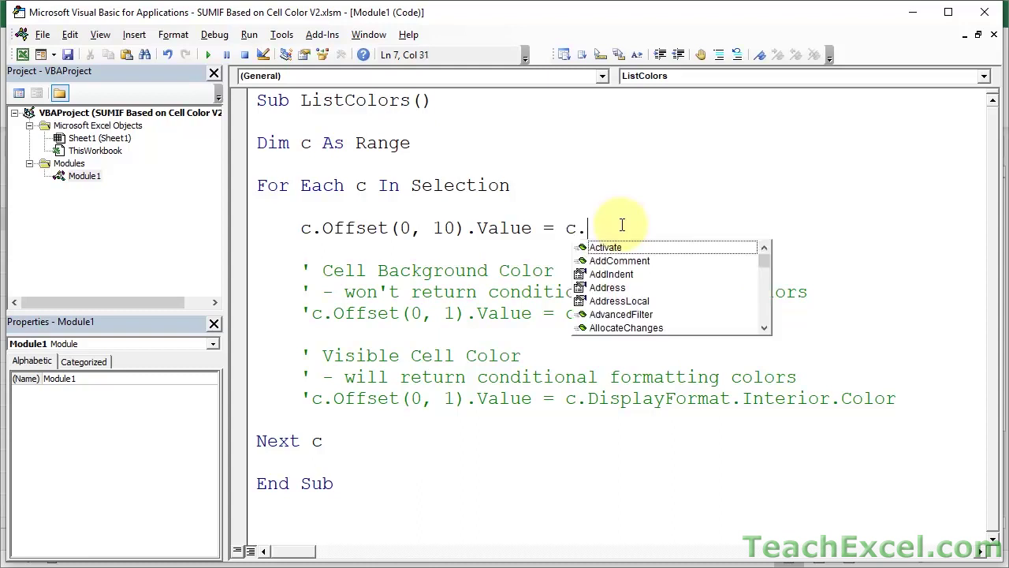
pyautogui.write('Inter')
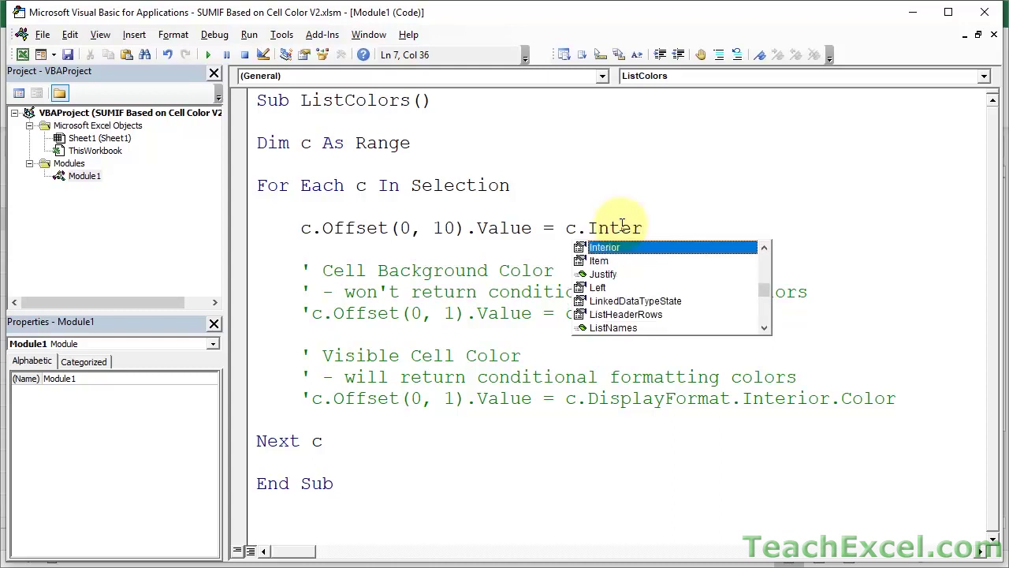
pyautogui.press('Tab')
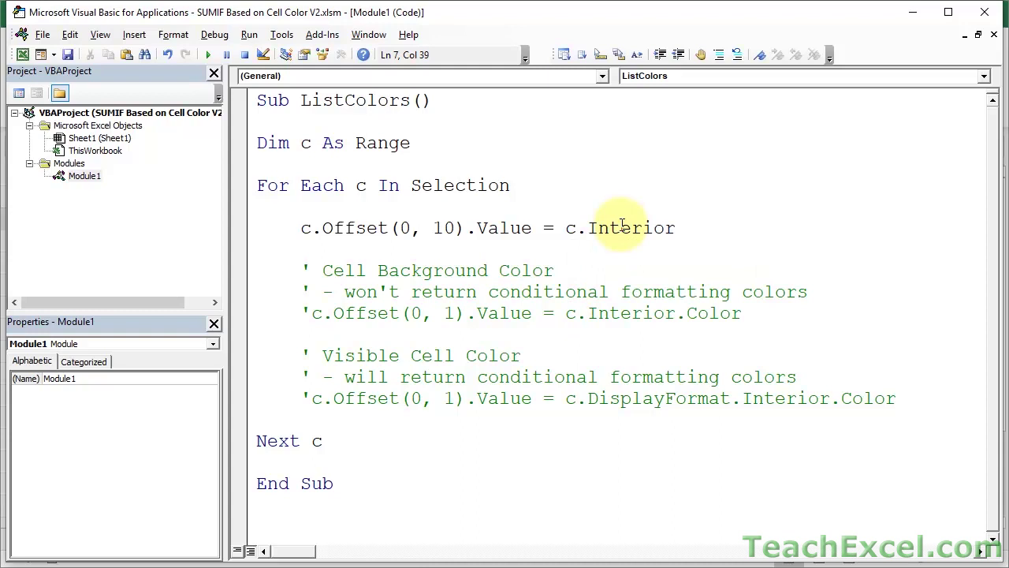
pyautogui.write('.Co')
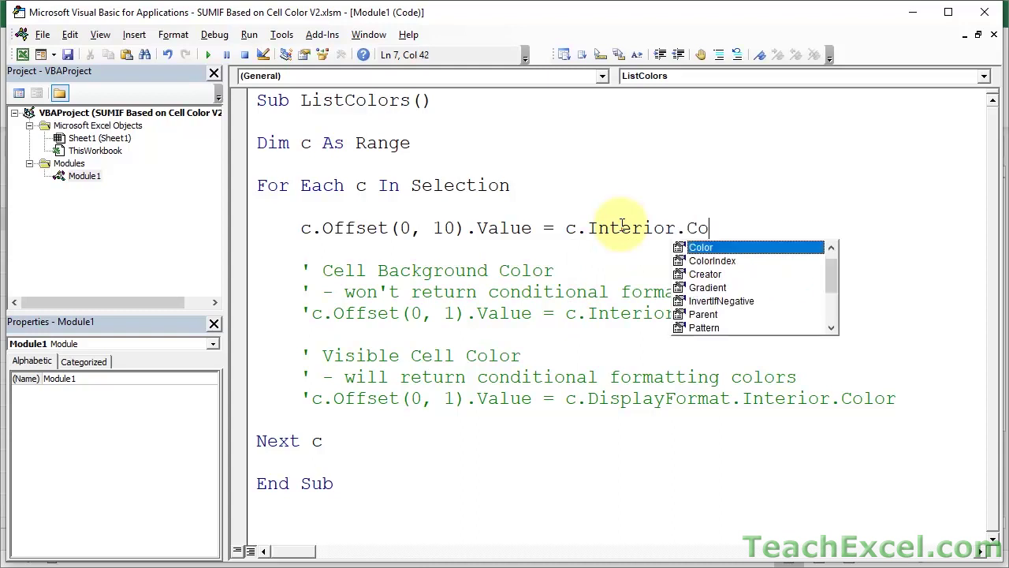
pyautogui.press('Tab')
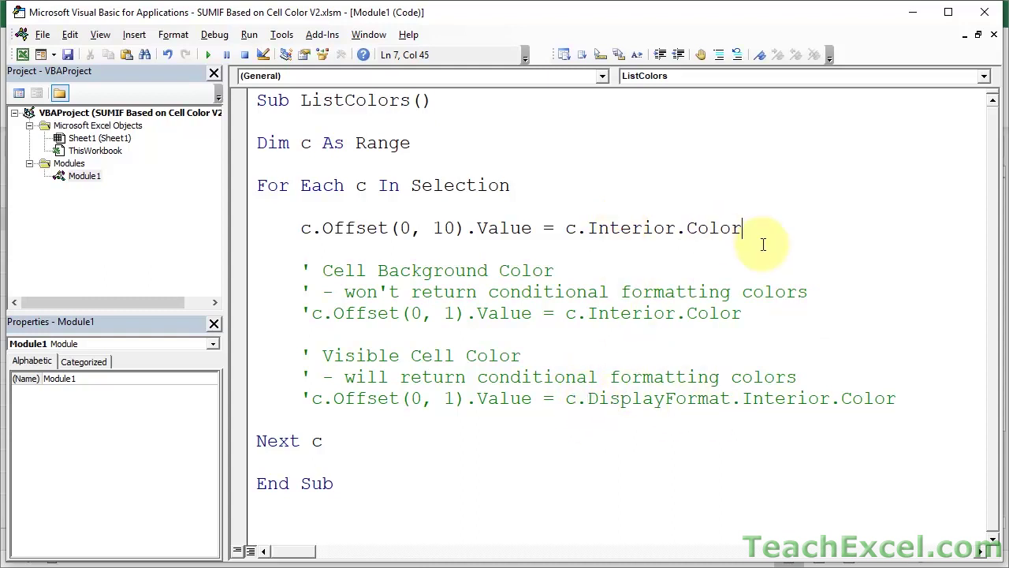
# - Change the value assigned in the c.Offset(0, 10) line to c.DisplayFormat.Interior.Color
pyautogui.press('BackSpace')
pyautogui.press('BackSpace')
pyautogui.press('BackSpace')
pyautogui.press('BackSpace')
pyautogui.press('BackSpace')
pyautogui.press('BackSpace')
pyautogui.press('BackSpace')
pyautogui.press('BackSpace')
pyautogui.press('BackSpace')
pyautogui.press('BackSpace')
pyautogui.press('BackSpace')
pyautogui.press('BackSpace')
pyautogui.press('BackSpace')
pyautogui.press('BackSpace')
pyautogui.write('Dis')
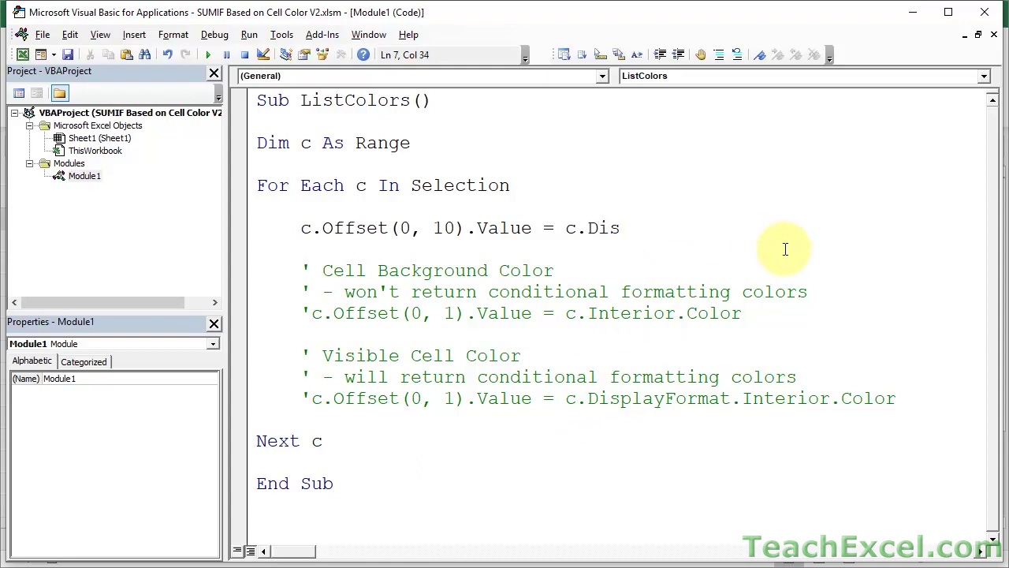
pyautogui.press('BackSpace')
pyautogui.press('BackSpace')
pyautogui.press('BackSpace')
pyautogui.press('BackSpace')
pyautogui.write('.')
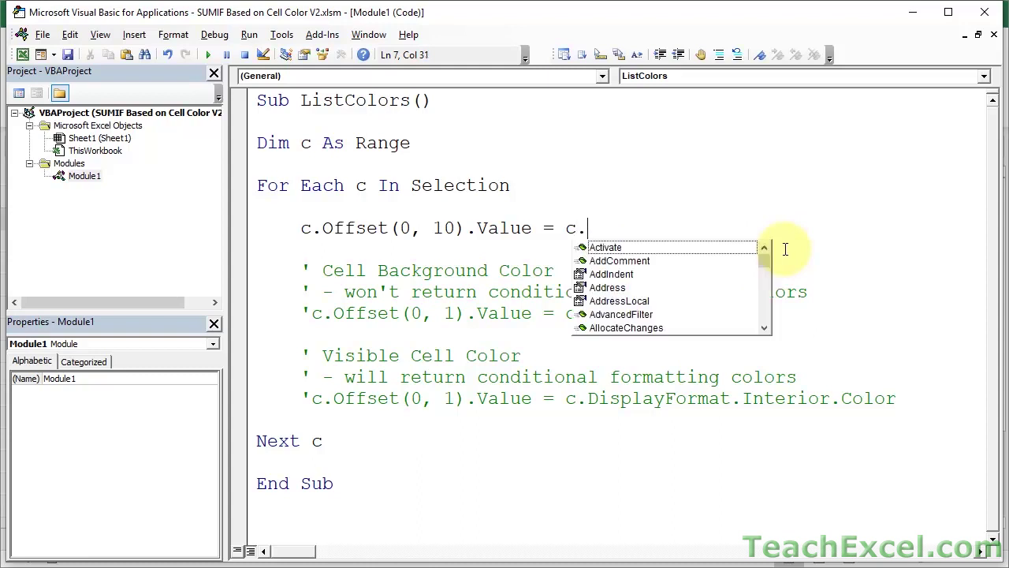
pyautogui.write('Displa')
pyautogui.press('Tab')
pyautogui.write('.Int')
pyautogui.press('Tab')
pyautogui.write('.C')
pyautogui.press('Tab')
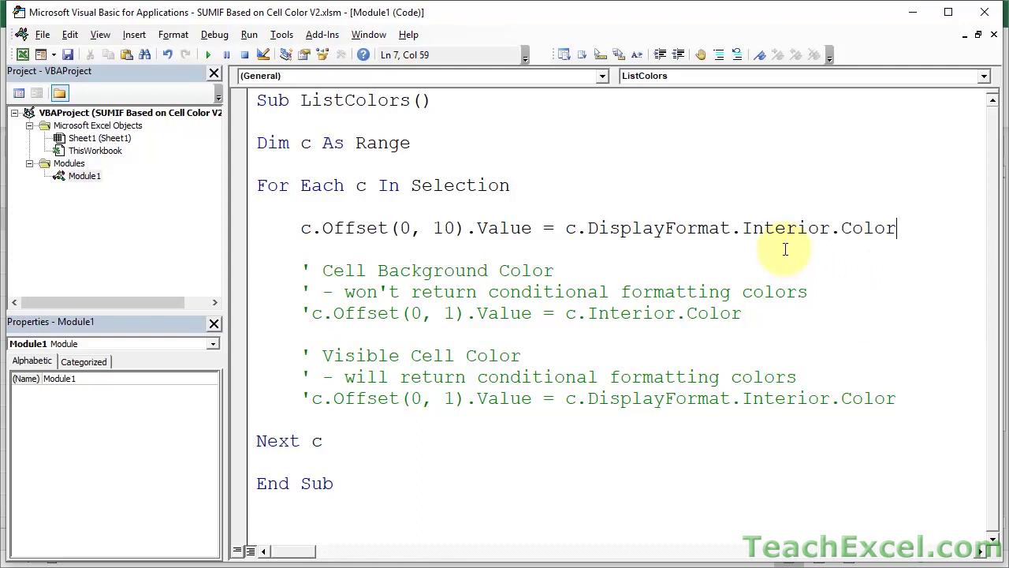
# - Delete the c.Offset(0, 10) line with its extra blank line, and uncomment the c.DisplayFormat.Interior.Color line under Visible Cell Color
pyautogui.hotkey('shift', 'Home')
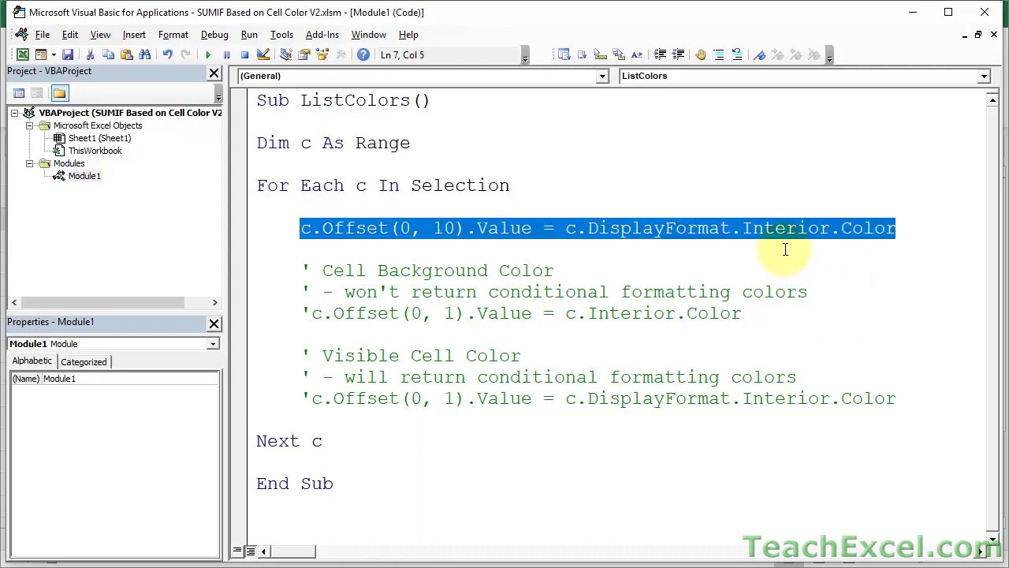
pyautogui.press('BackSpace')
pyautogui.press('BackSpace')
pyautogui.press('BackSpace')
pyautogui.press('BackSpace')
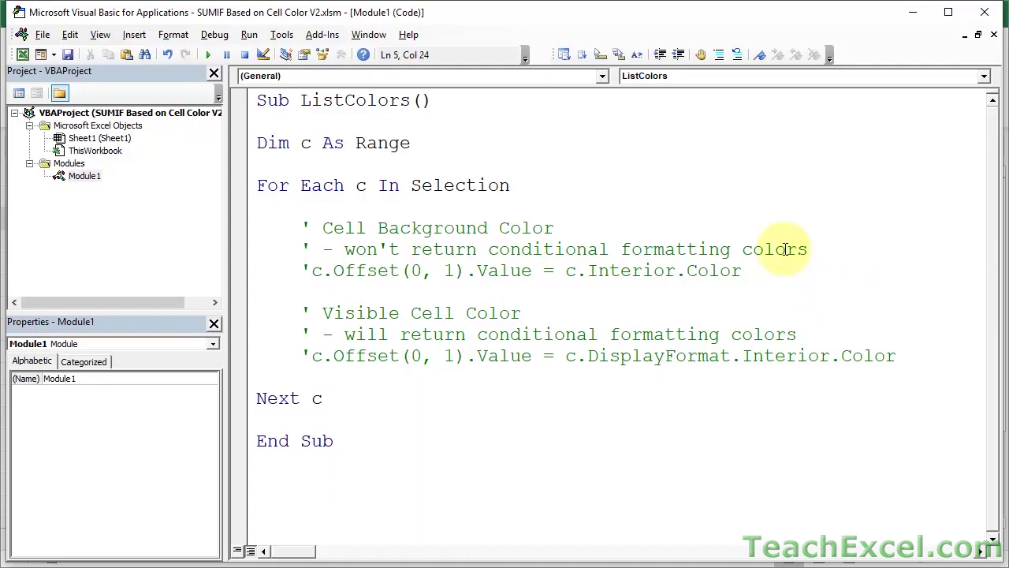
pyautogui.click(311, 355)
pyautogui.press('BackSpace')
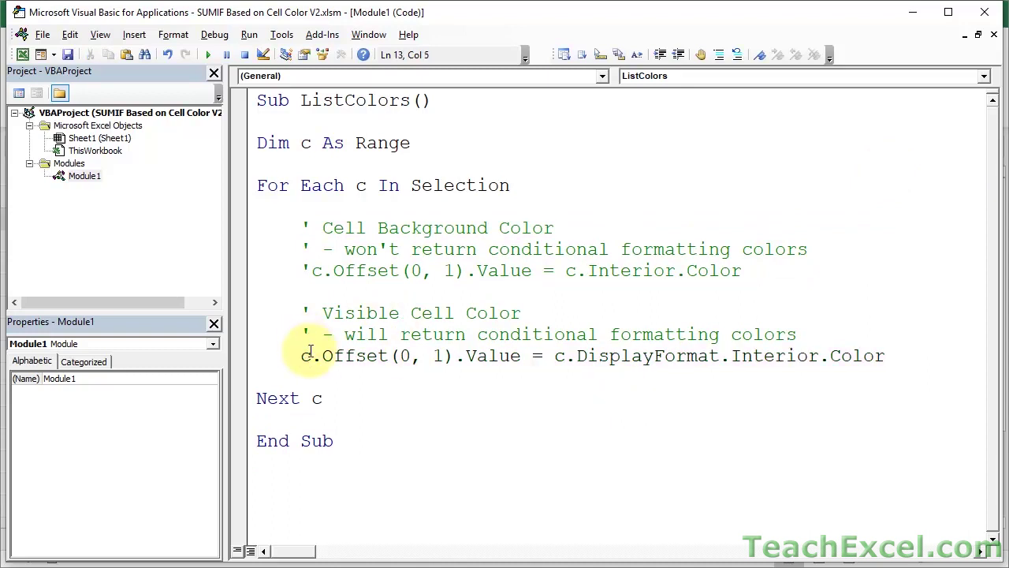
pyautogui.click(549, 320)
pyautogui.moveTo(303, 356); pyautogui.dragTo(893, 357)
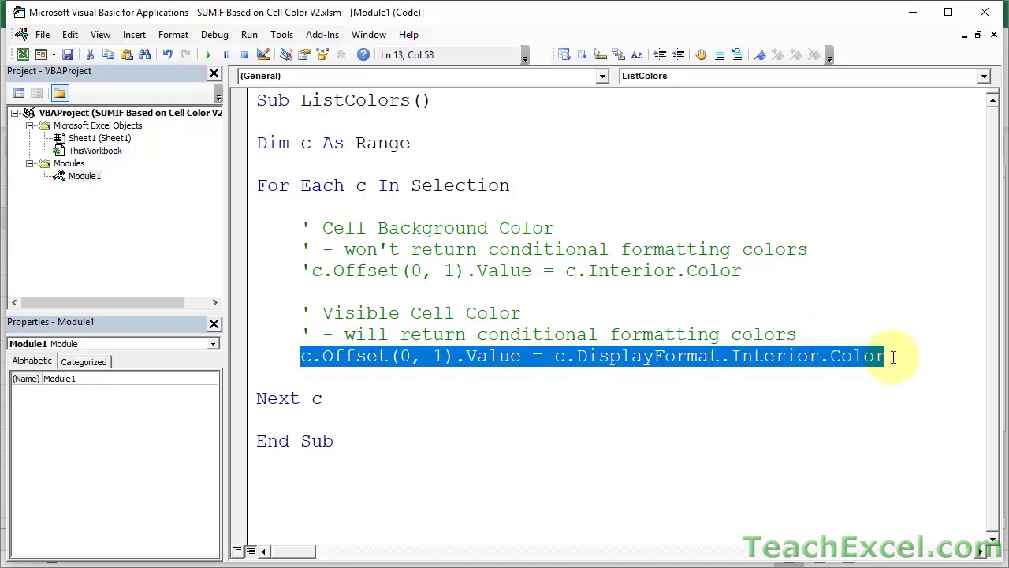